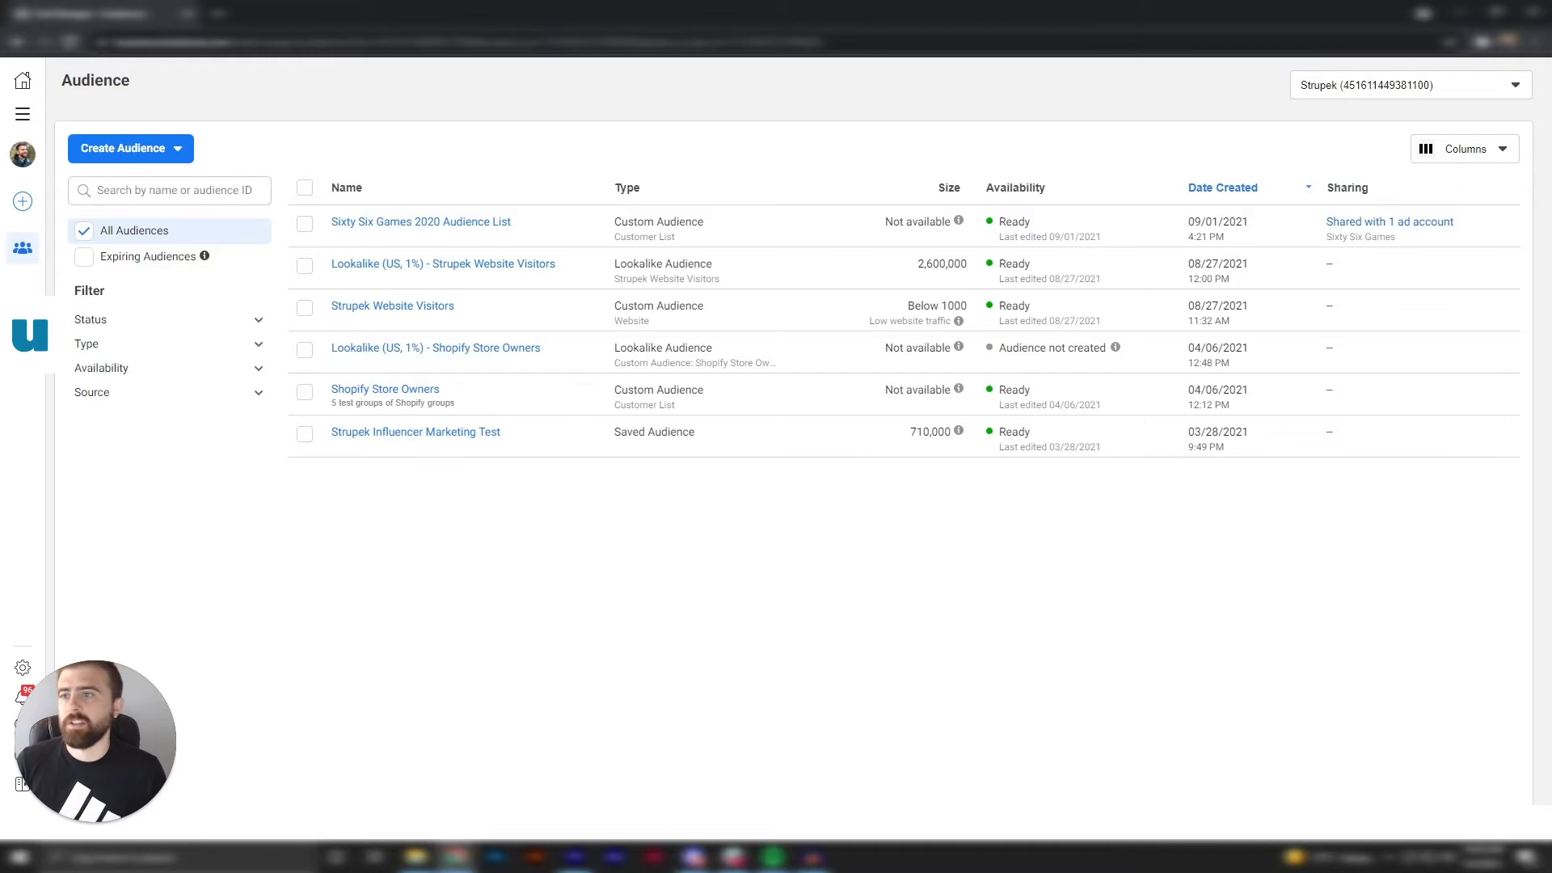
# Start a new custom audience with Website as its source
pyautogui.click(170, 156)
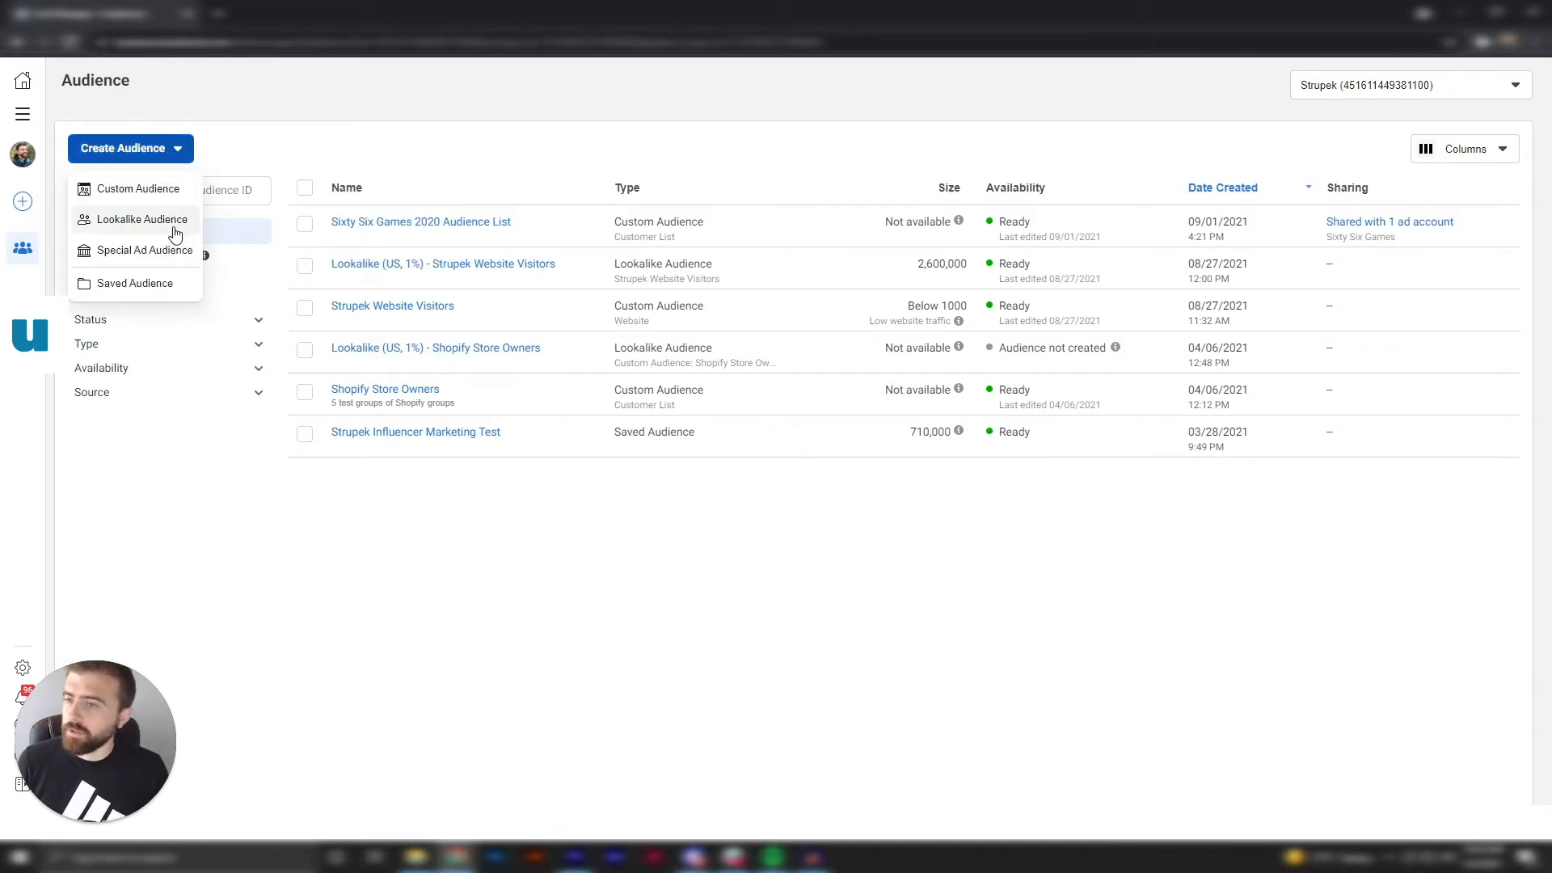
pyautogui.moveTo(187, 232)
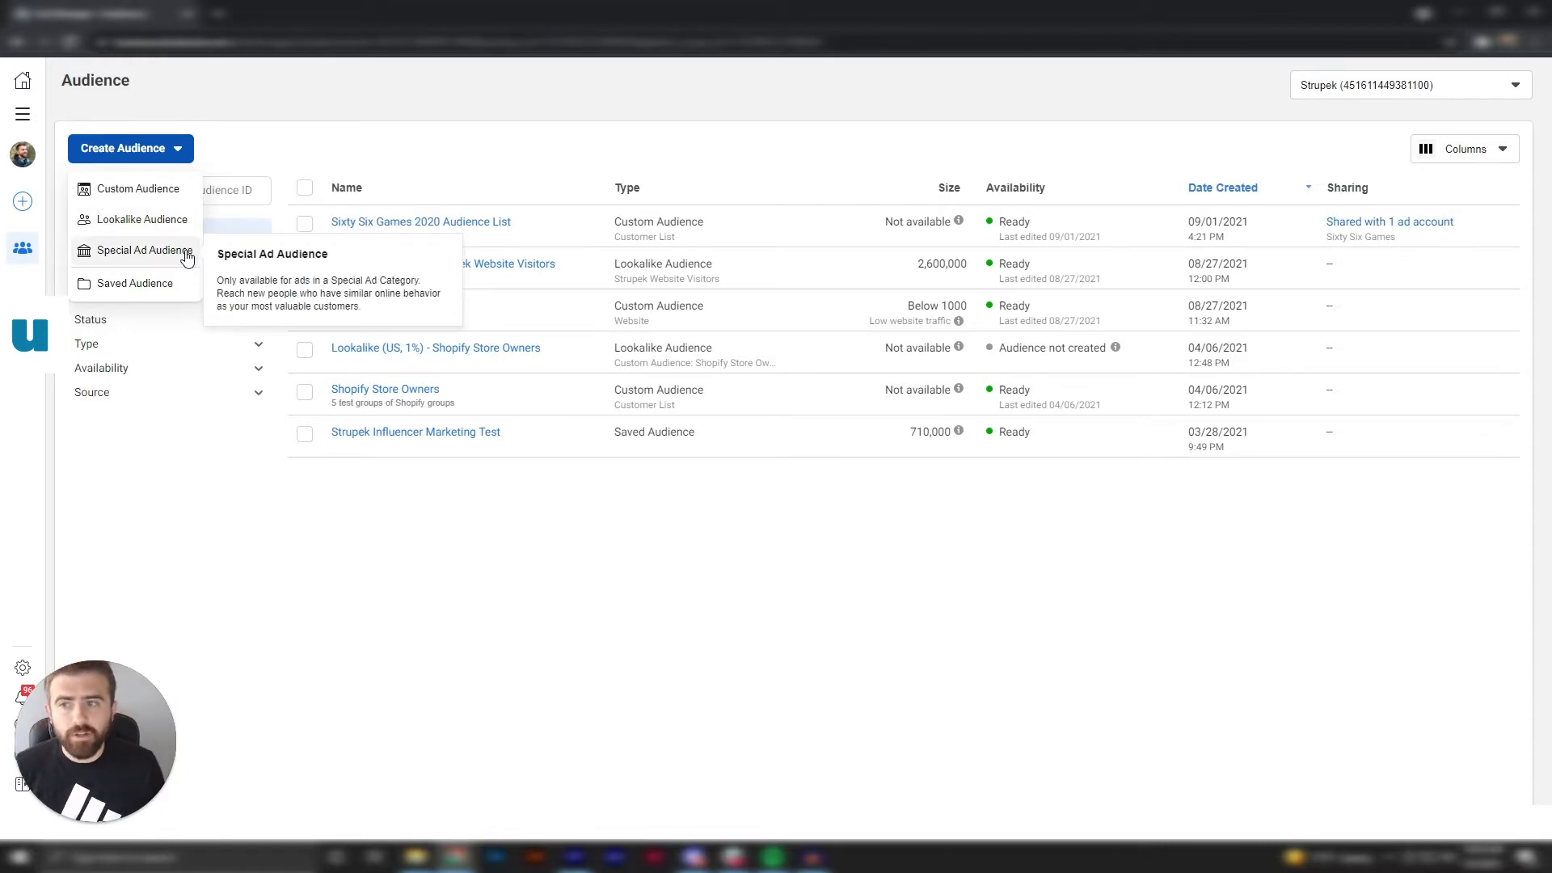
pyautogui.moveTo(178, 197)
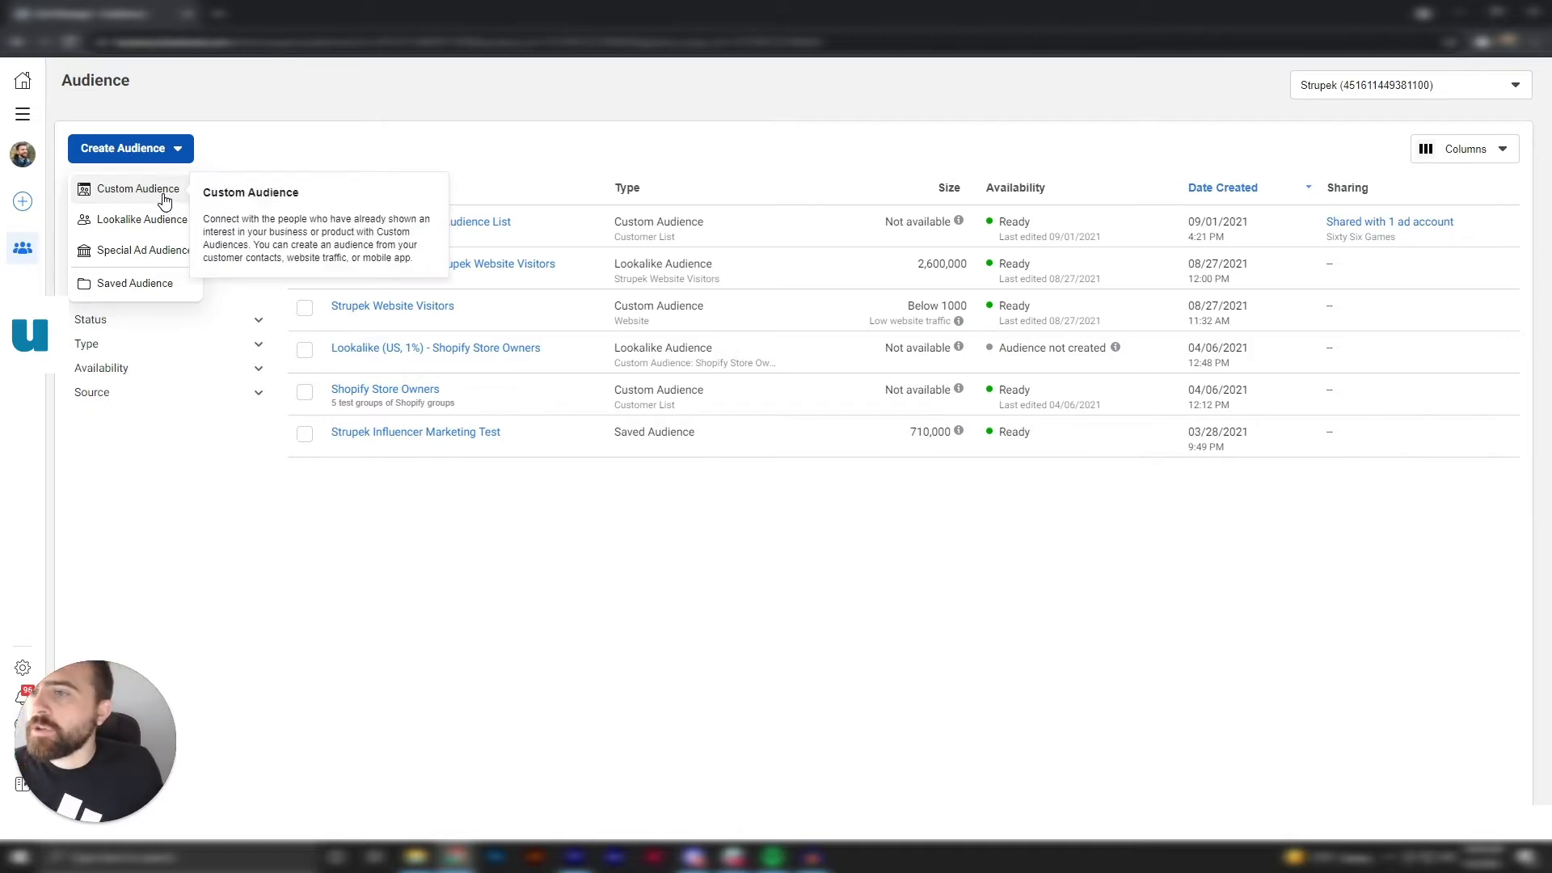
pyautogui.click(164, 194)
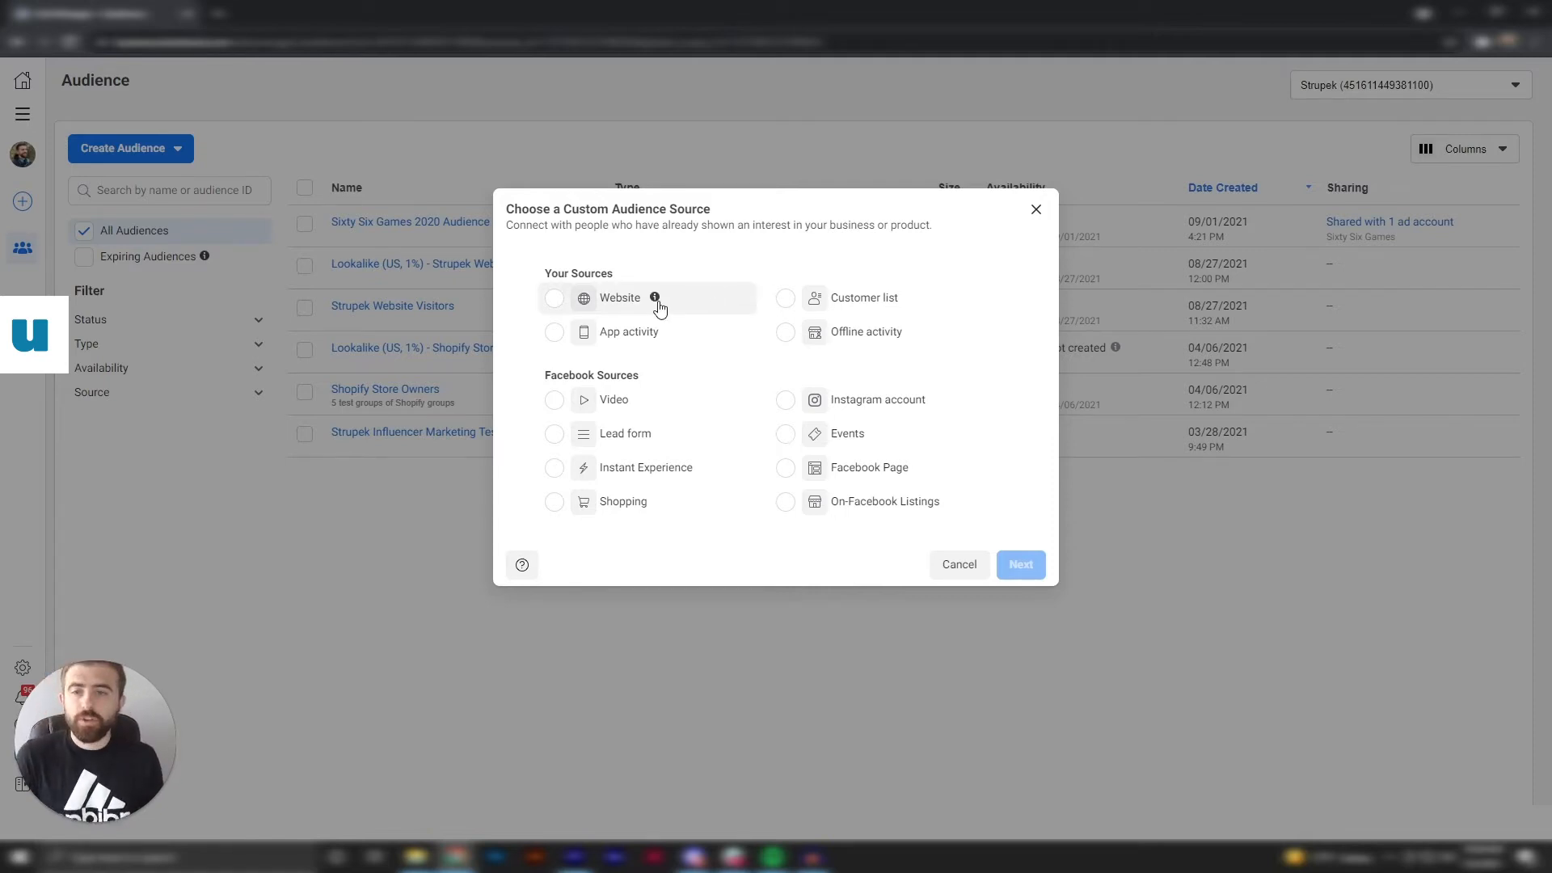
pyautogui.moveTo(655, 304)
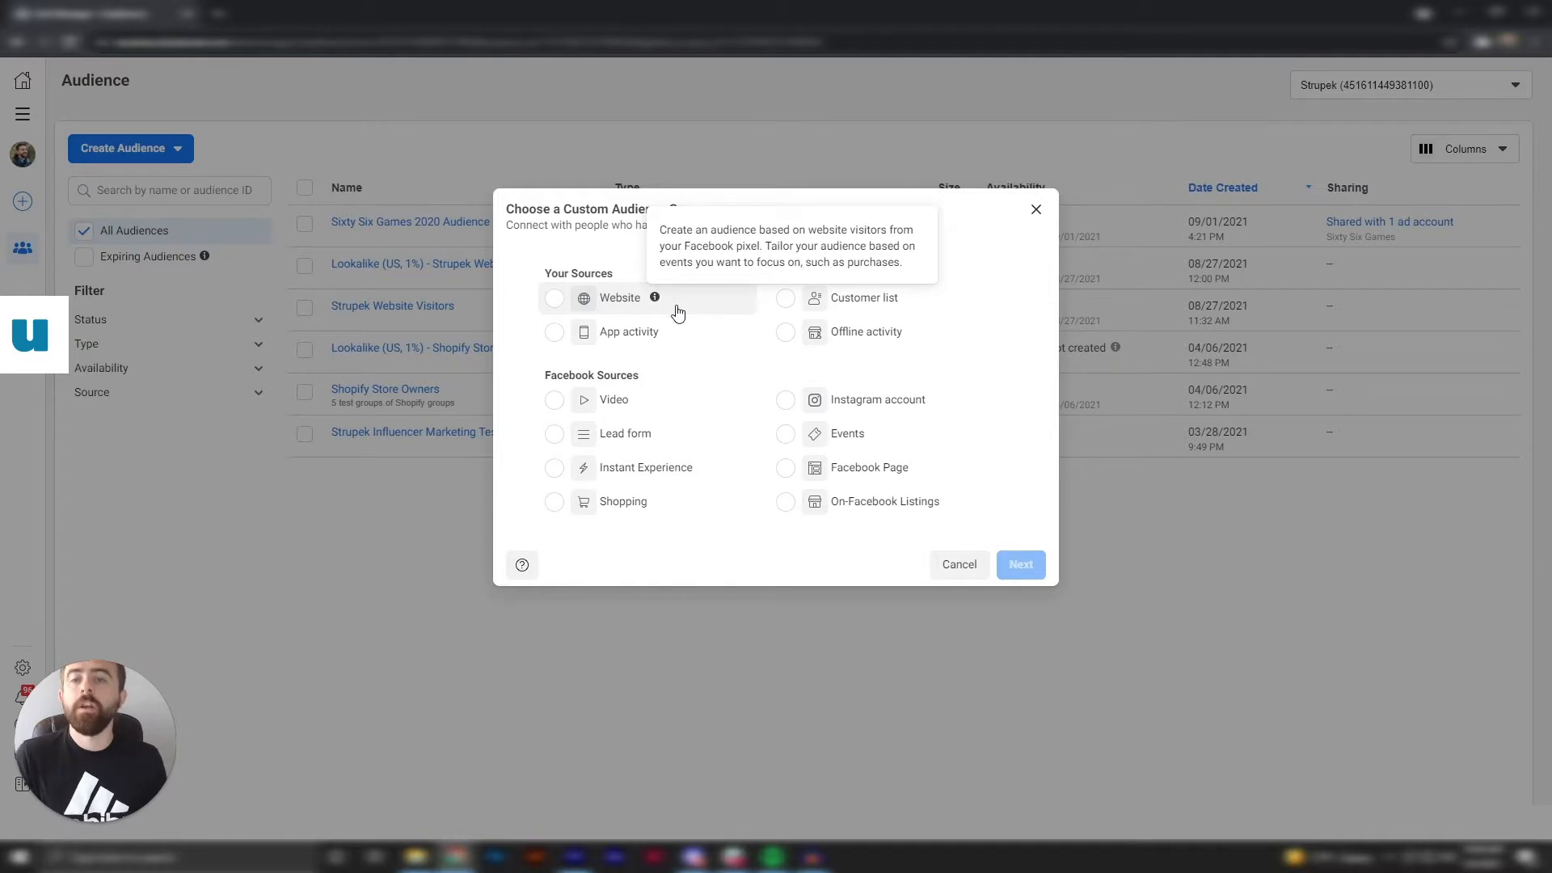
pyautogui.moveTo(674, 341)
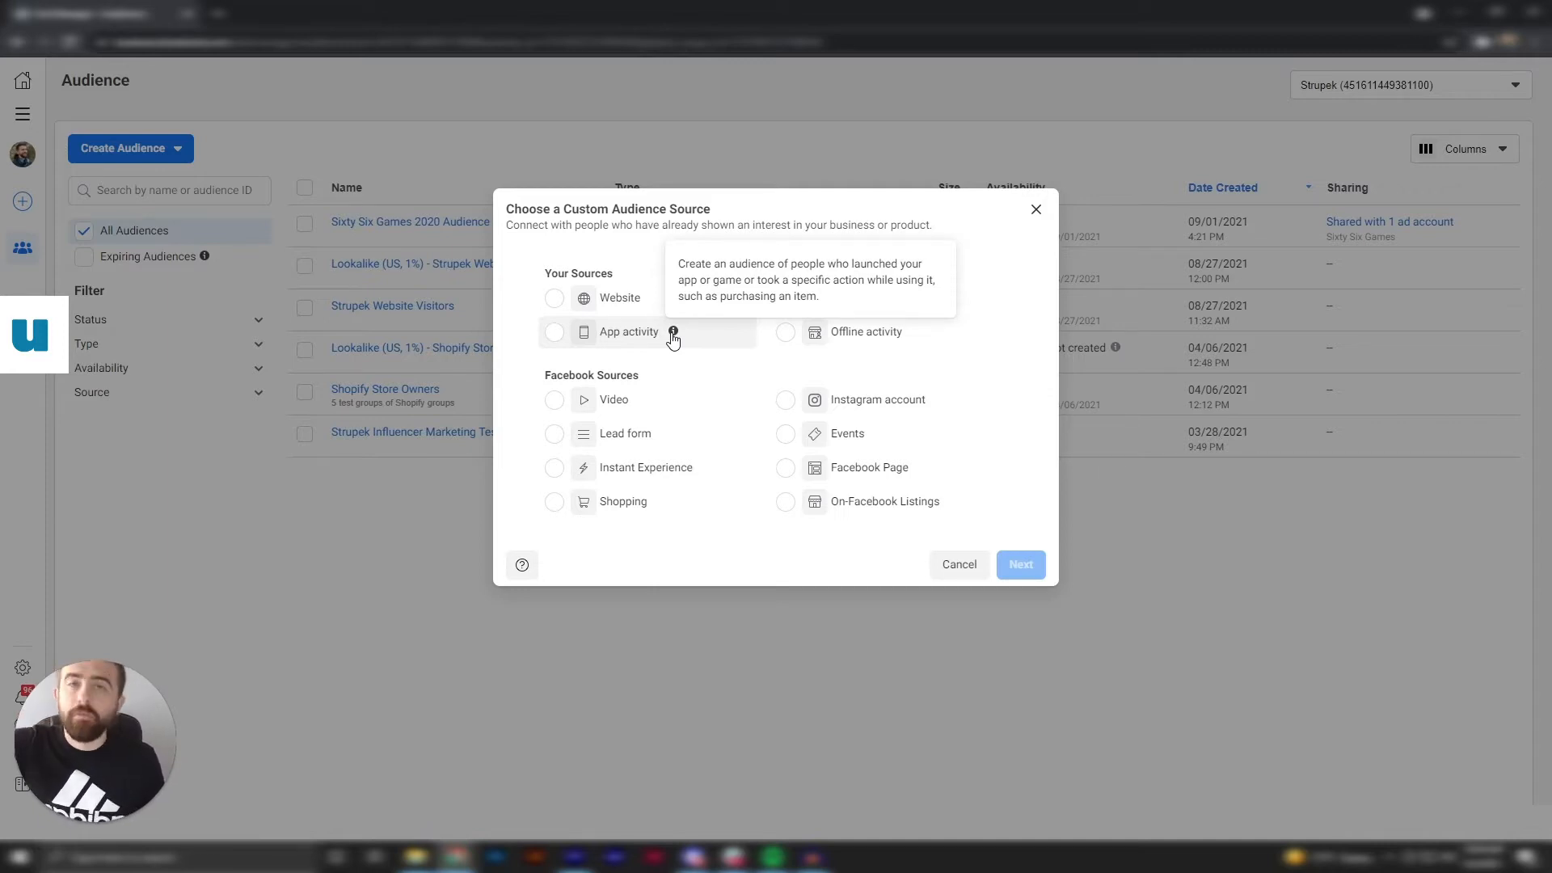
pyautogui.moveTo(913, 300)
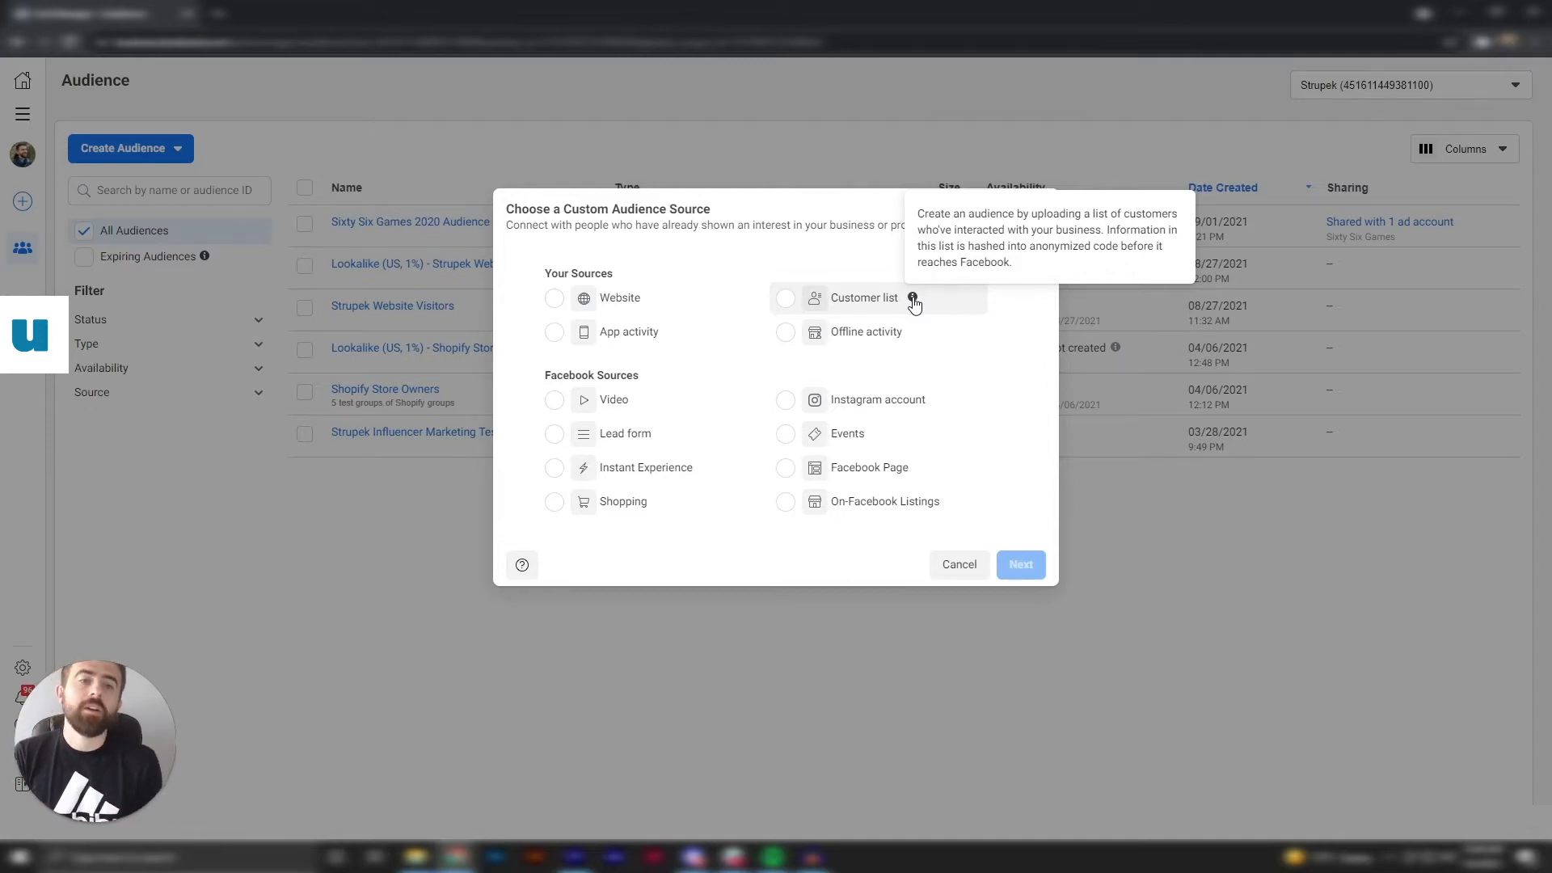
pyautogui.moveTo(917, 338)
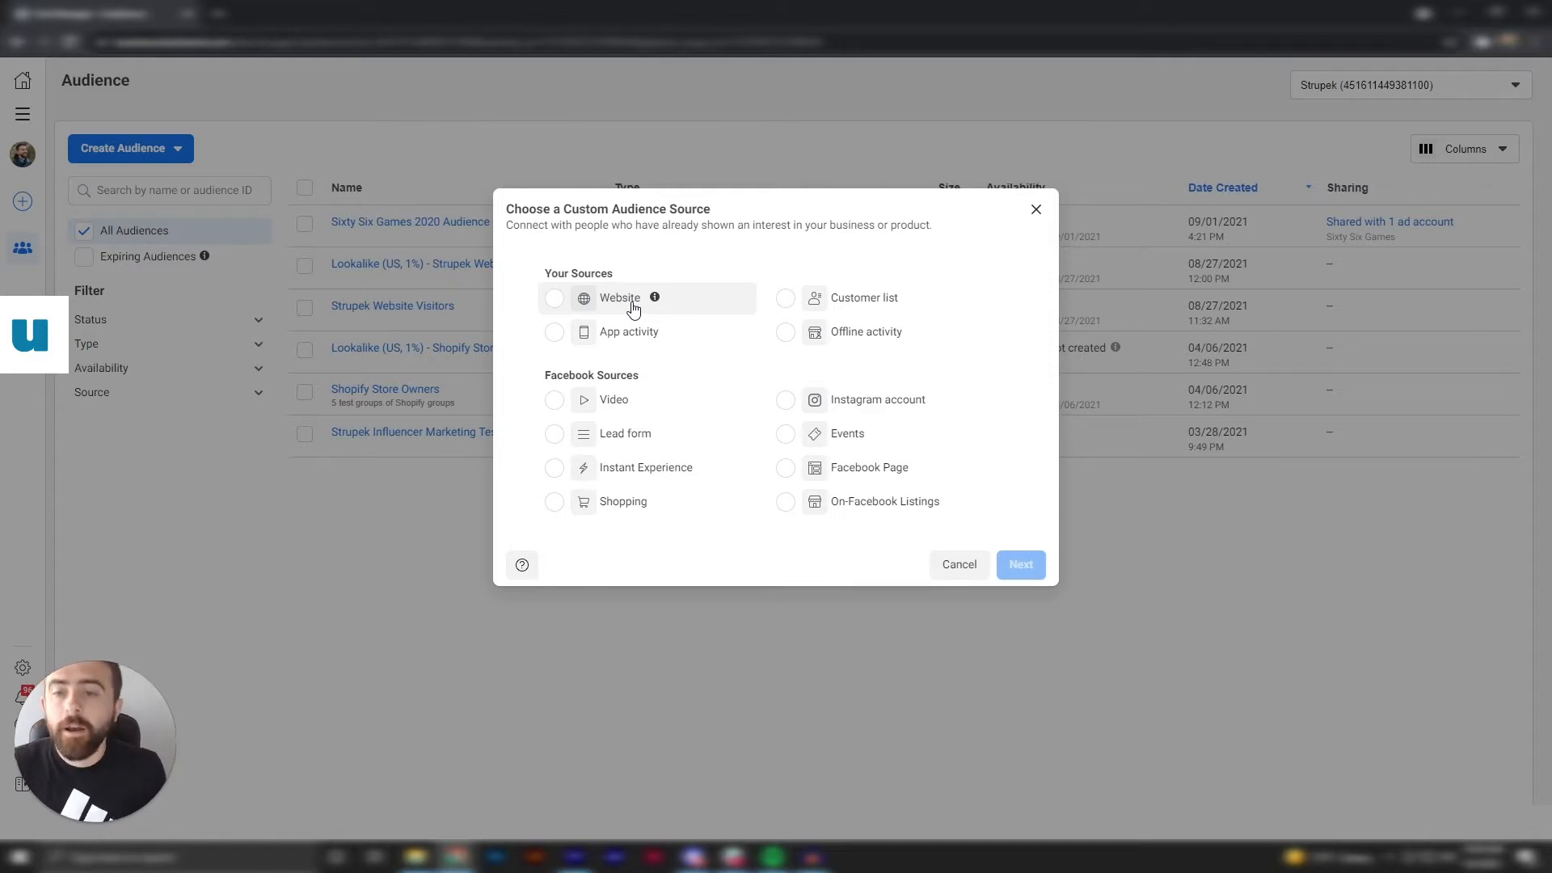
pyautogui.click(552, 301)
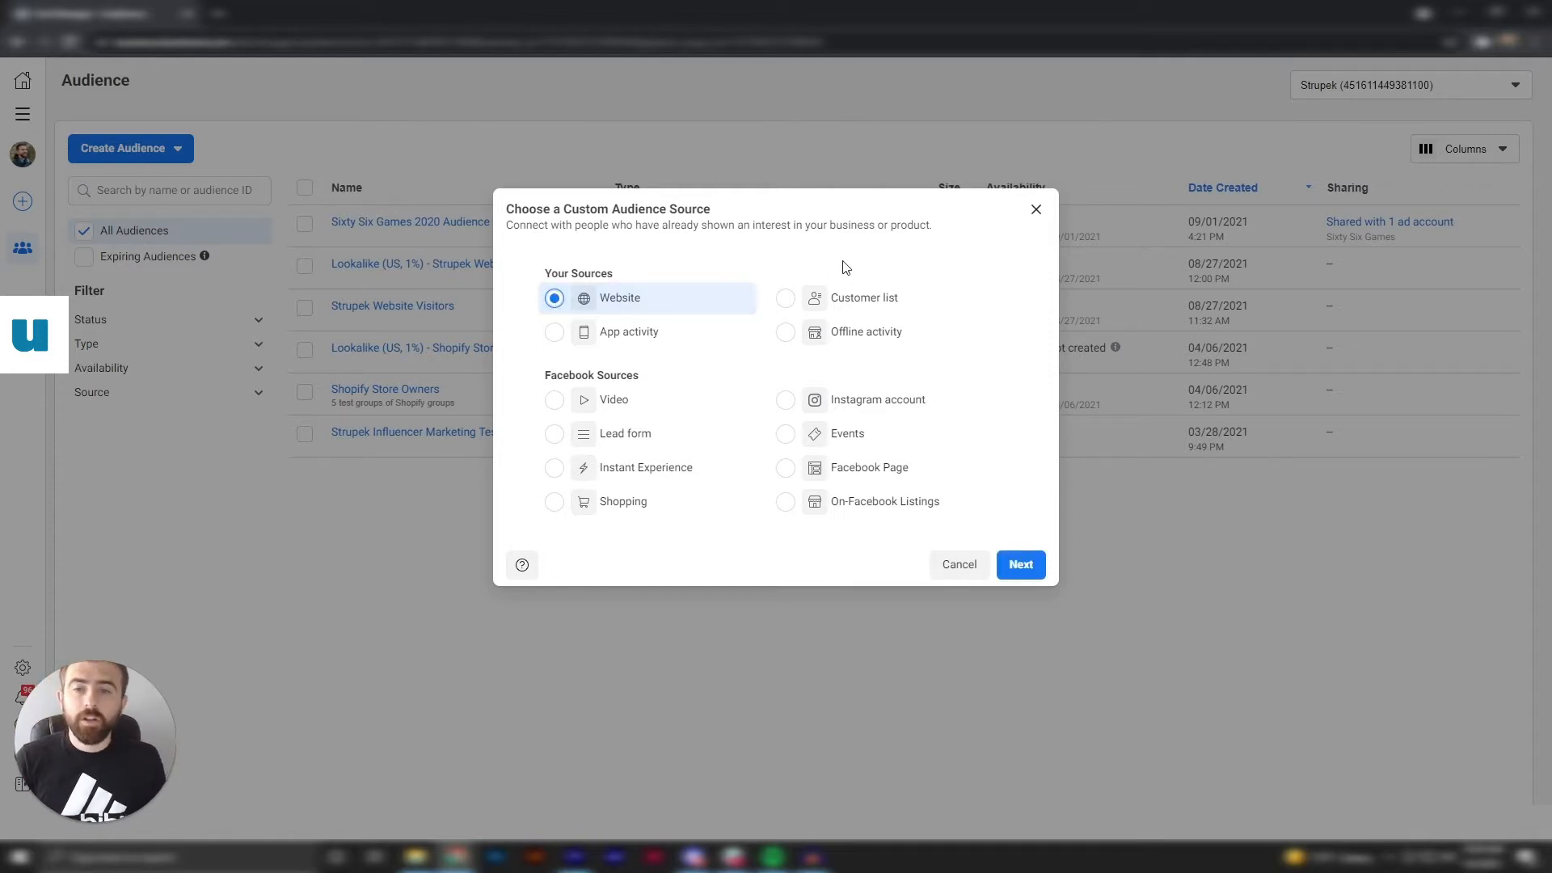
pyautogui.click(1031, 571)
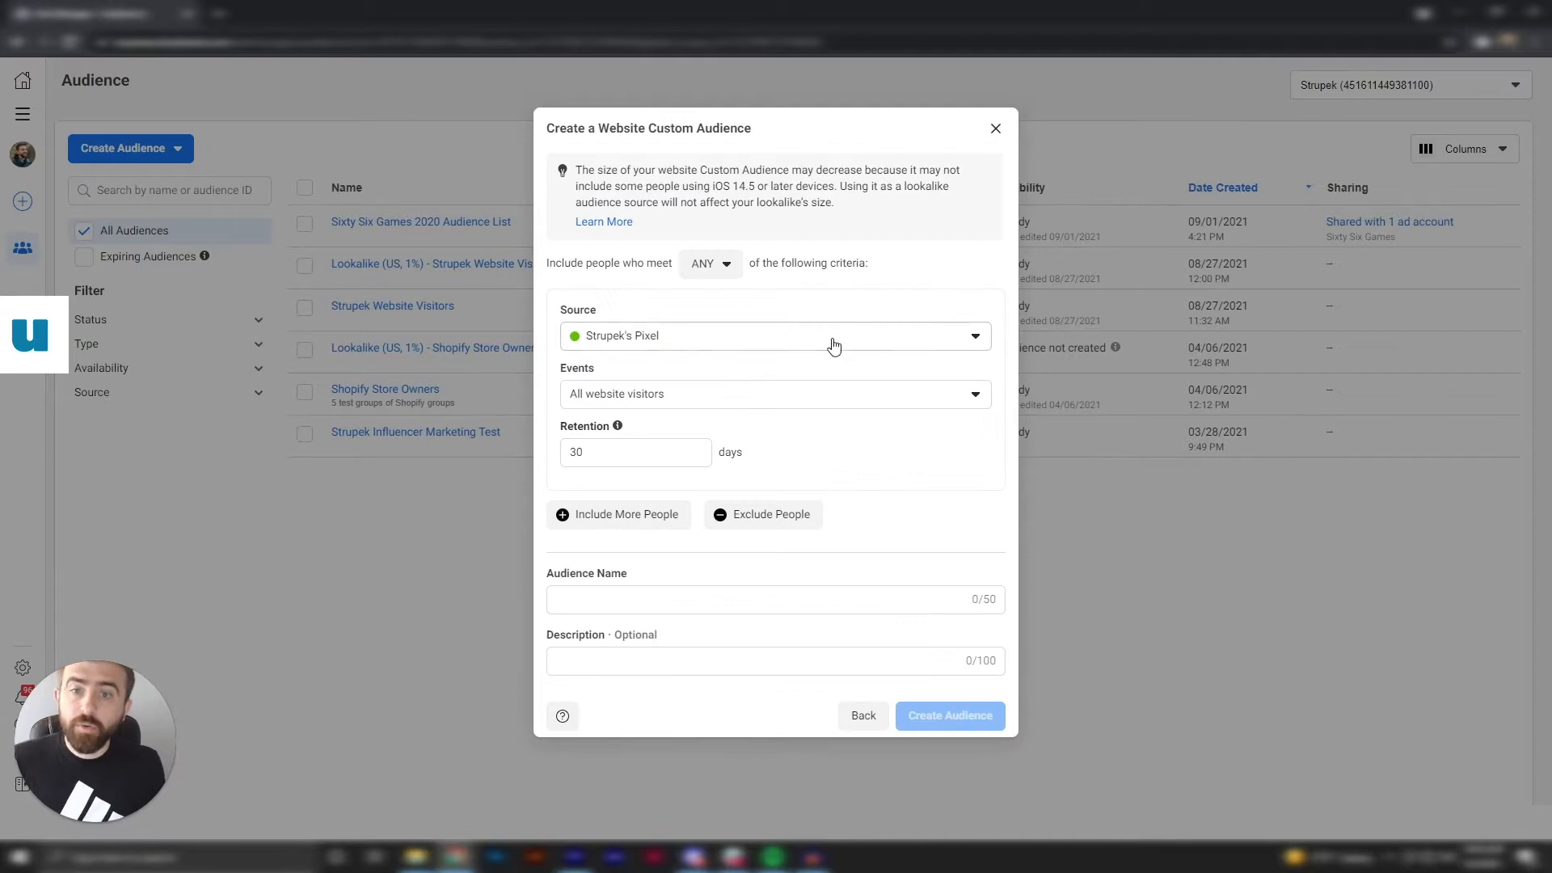
# Try the event option for people who visited specific web pages and switch back to All website visitors
pyautogui.click(975, 338)
pyautogui.click(978, 340)
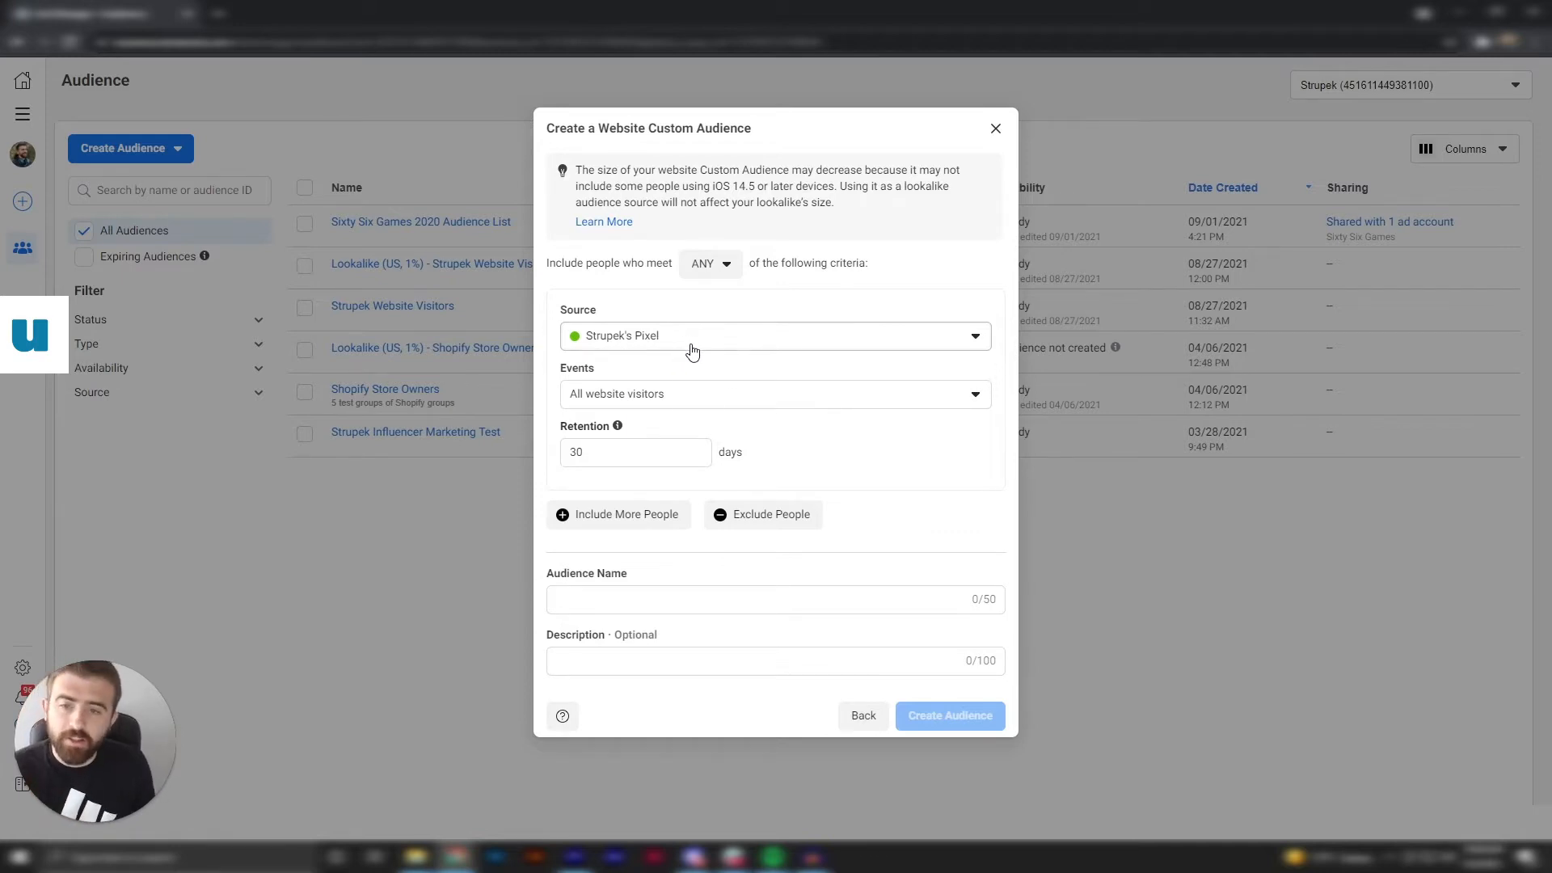
pyautogui.click(744, 405)
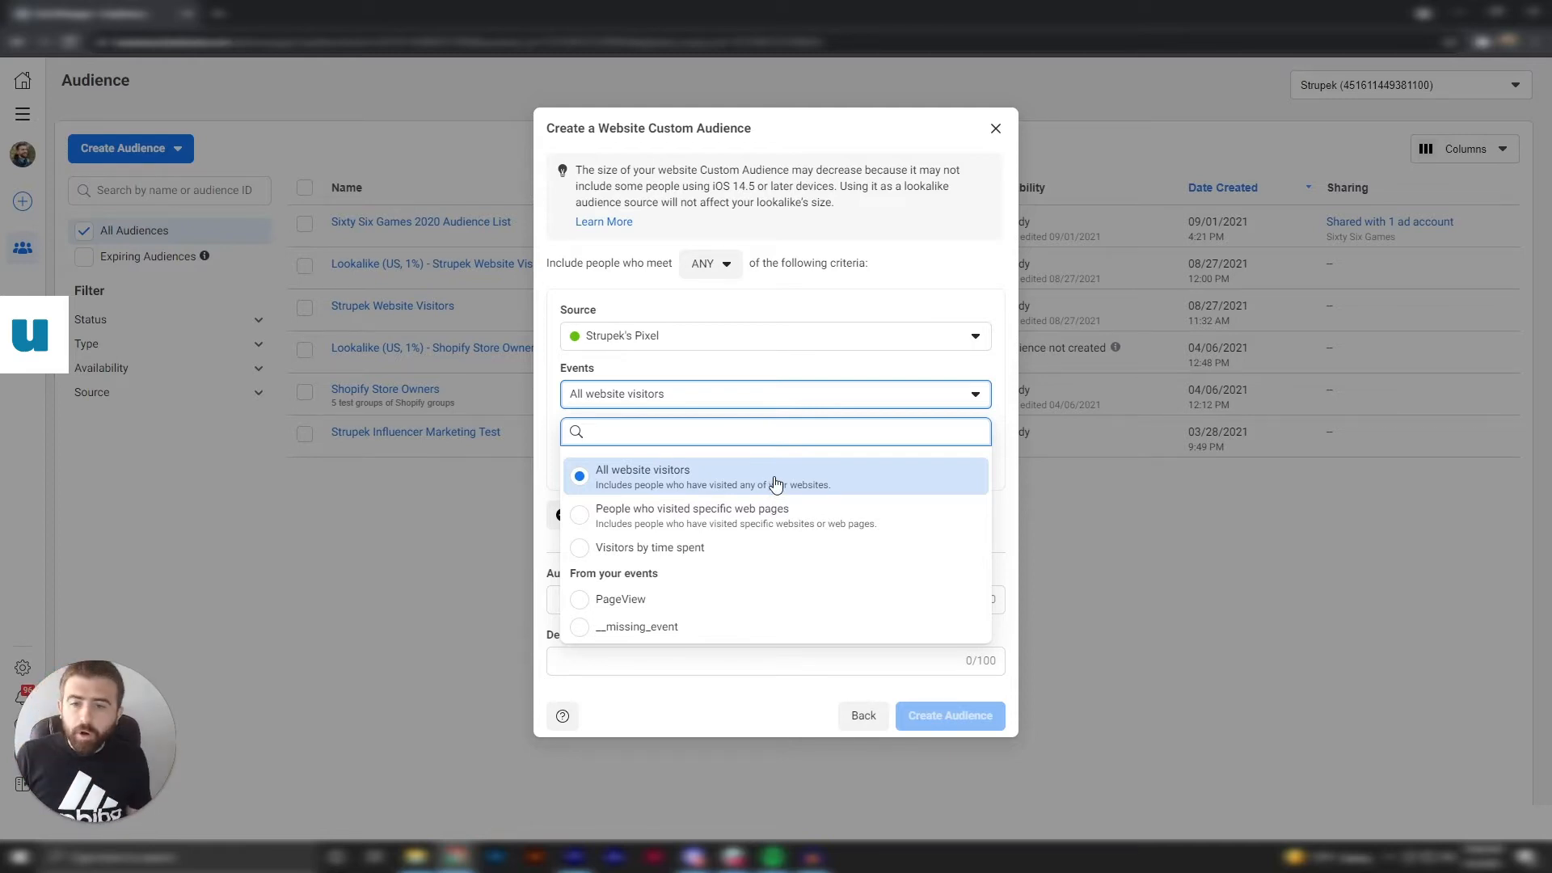
pyautogui.click(788, 518)
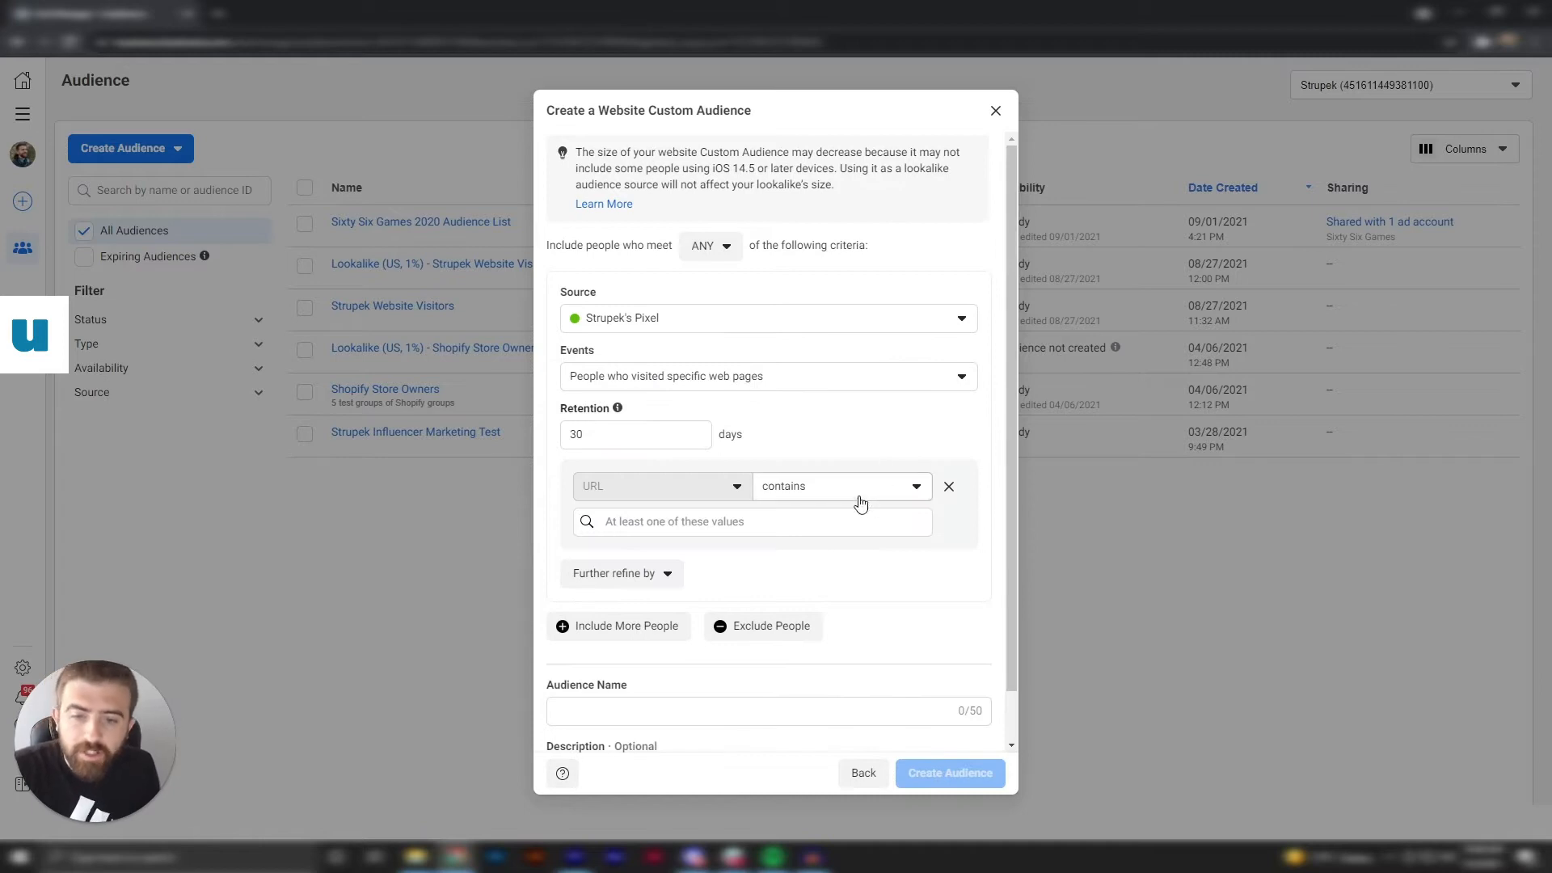
pyautogui.click(823, 383)
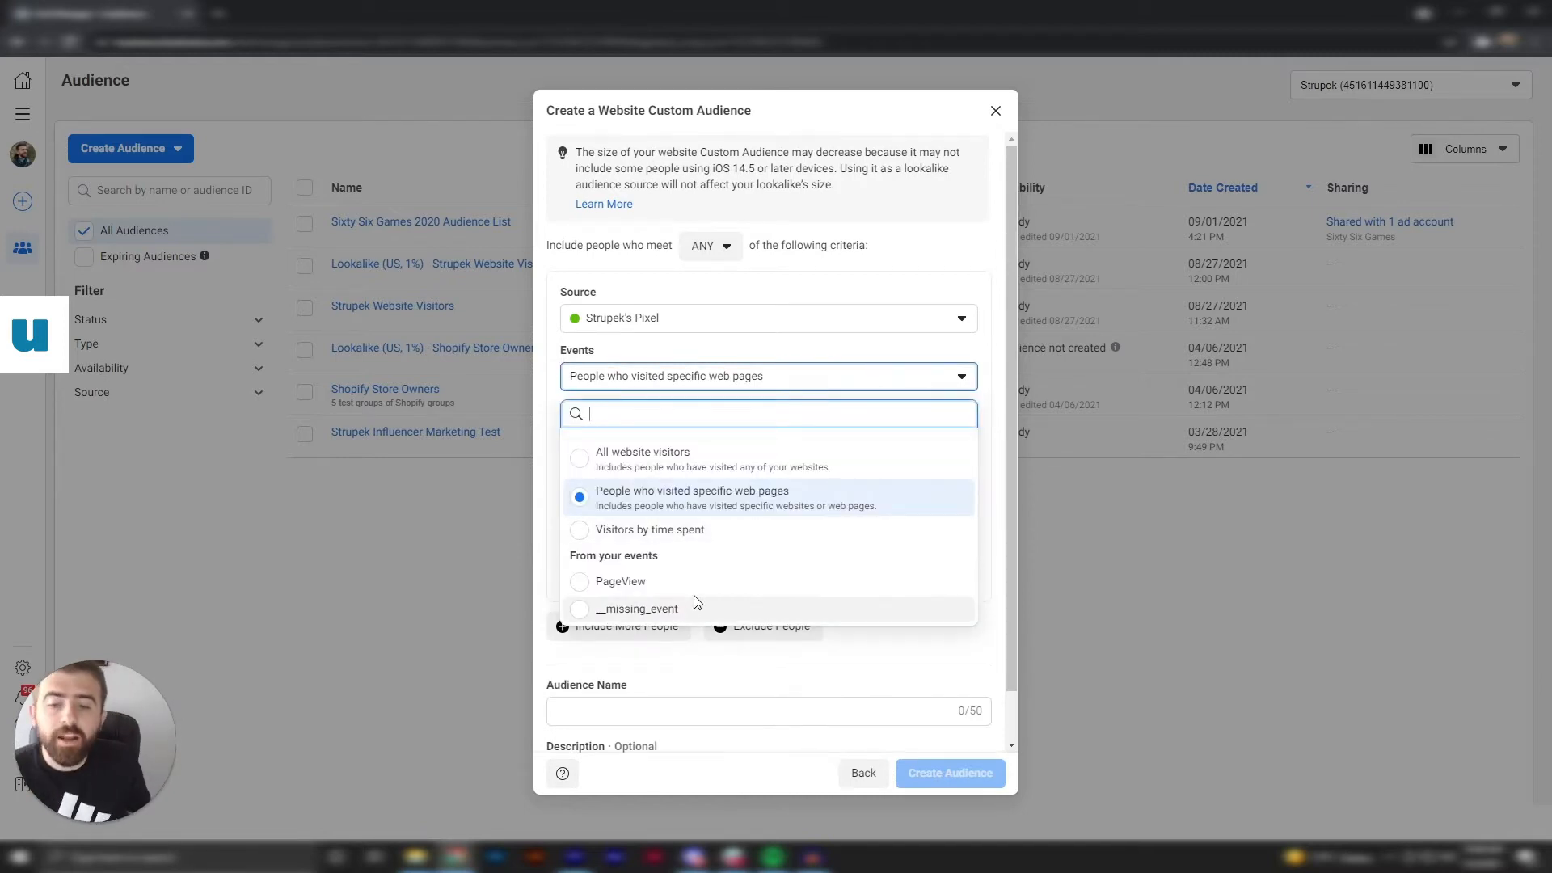
pyautogui.click(807, 391)
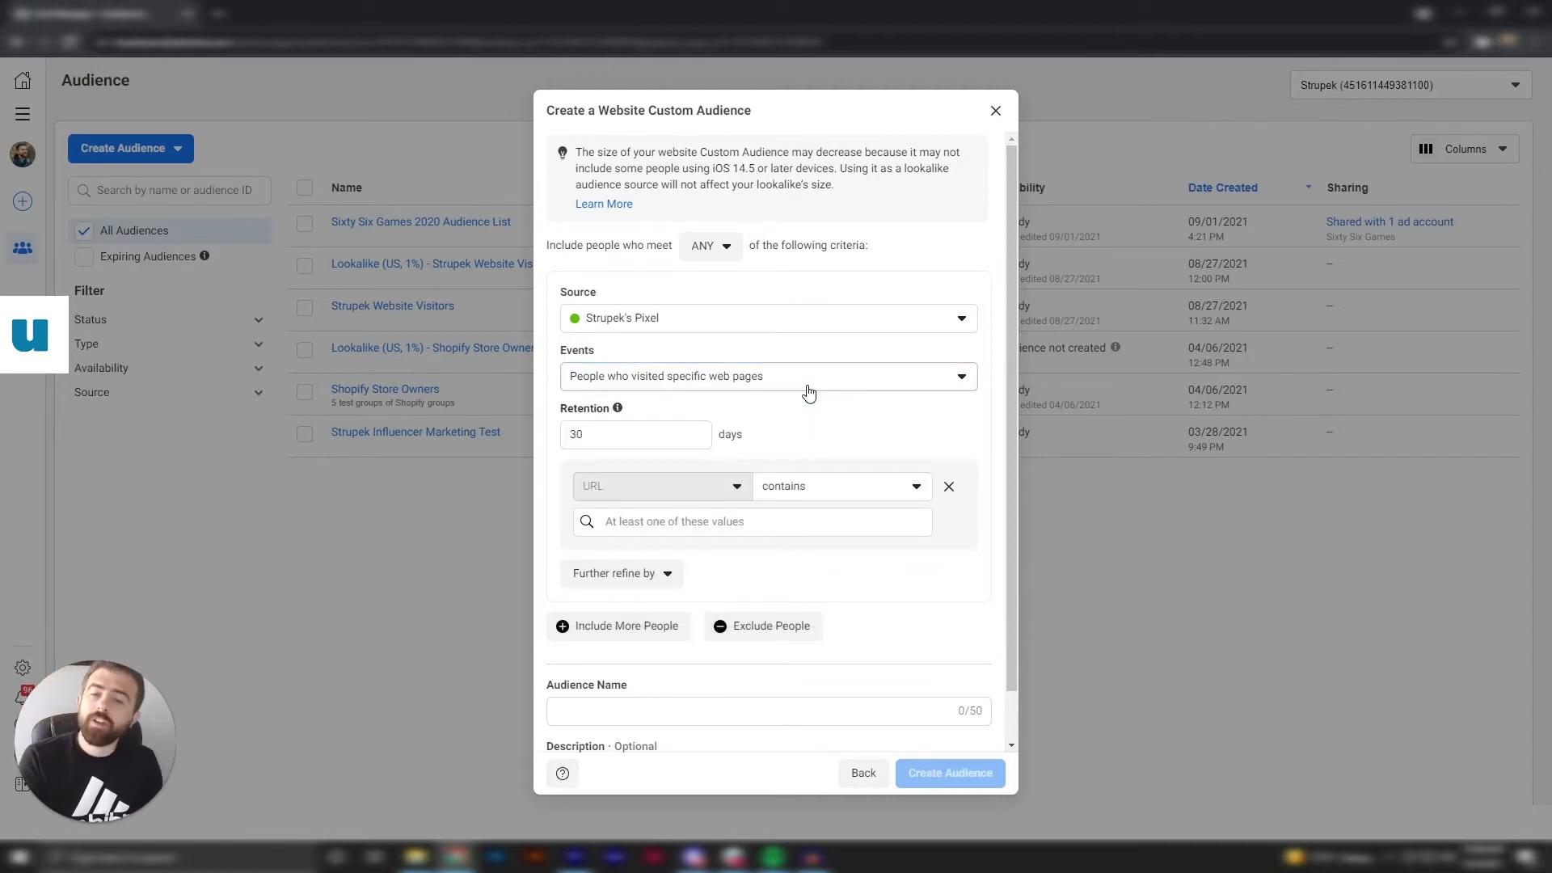
pyautogui.click(809, 393)
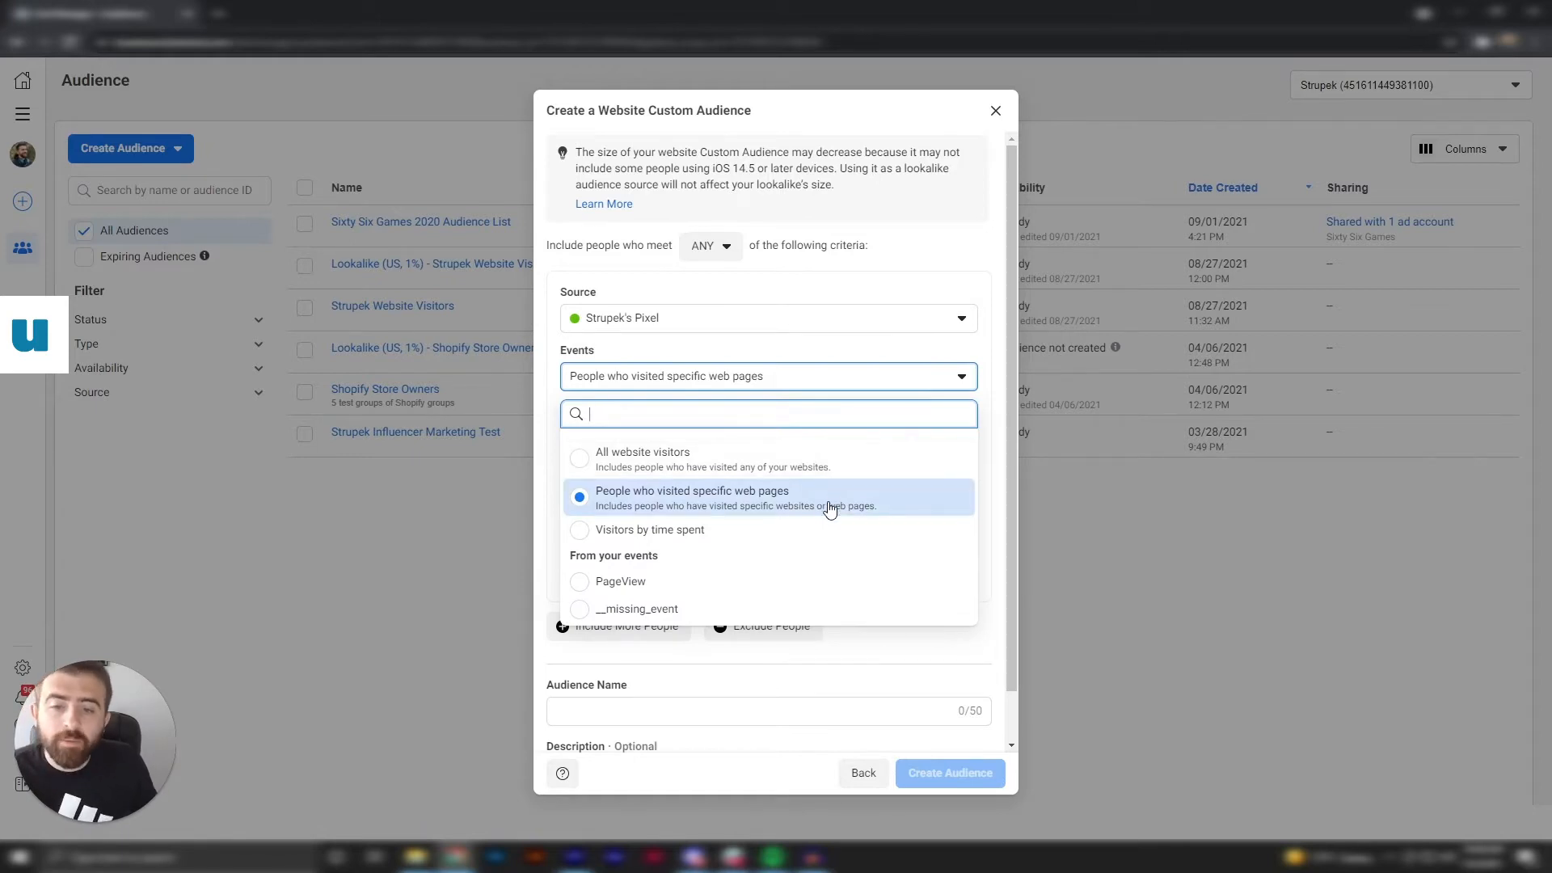
pyautogui.click(832, 469)
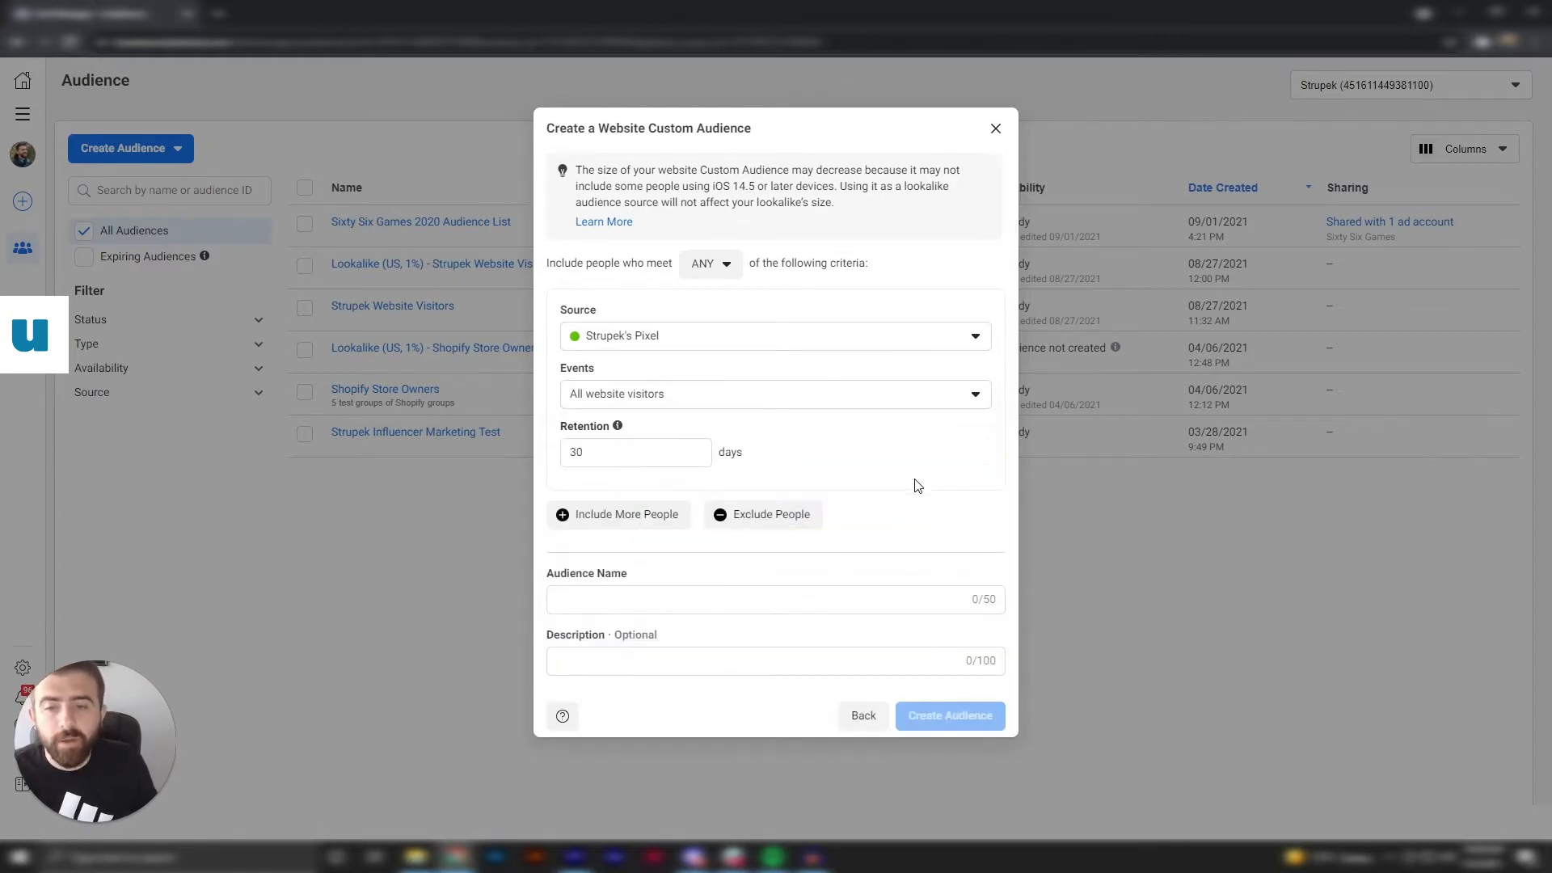
# Try adding an extra inclusion group and an exclusion group to the audience criteria, removing each again
pyautogui.click(623, 450)
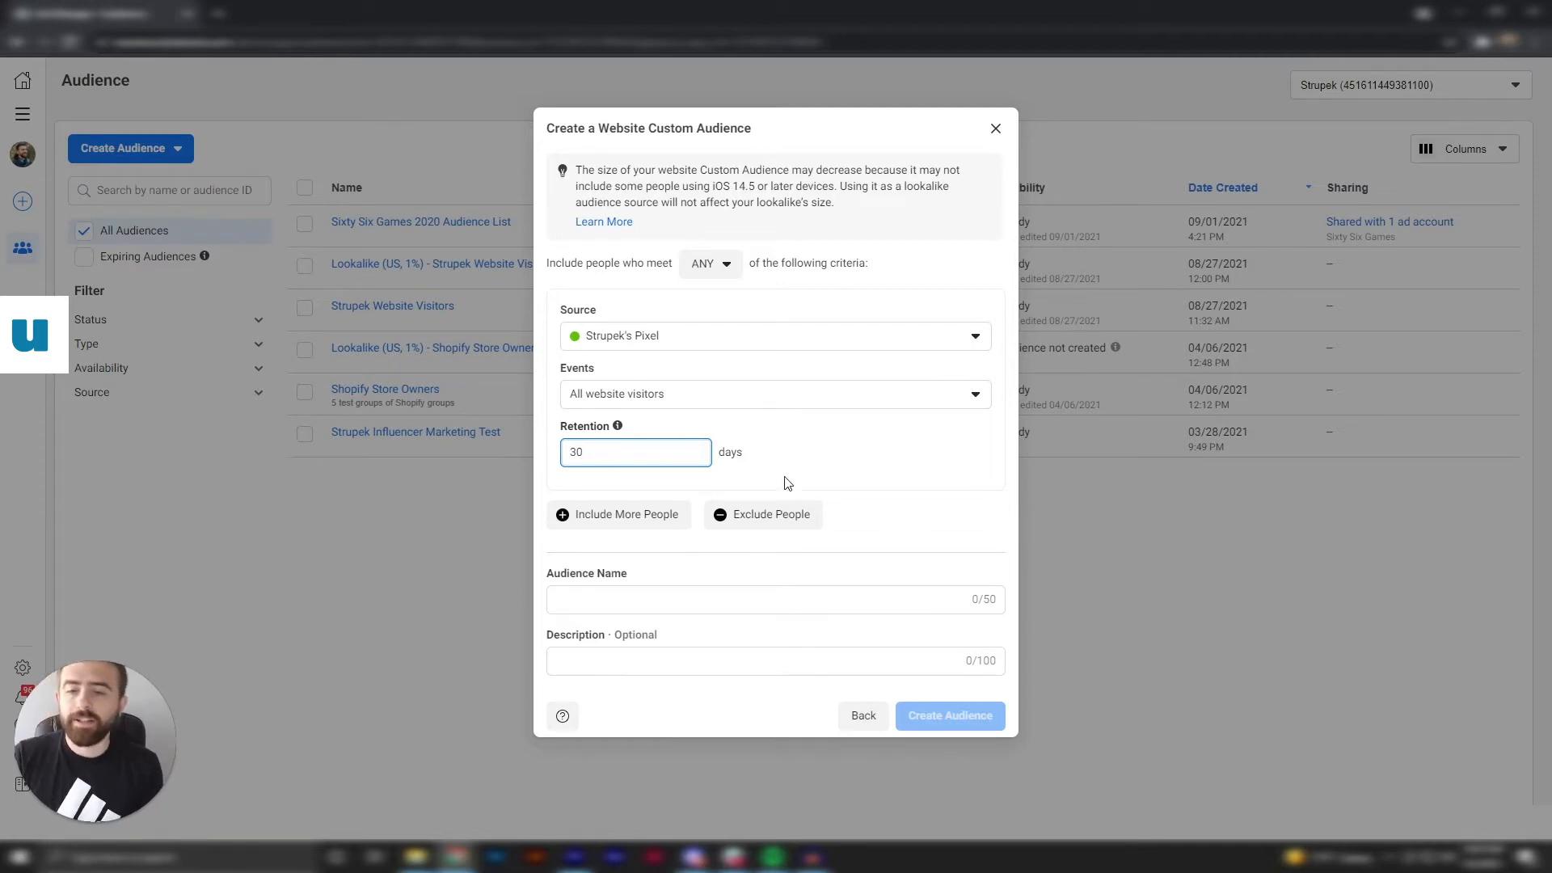
pyautogui.click(623, 518)
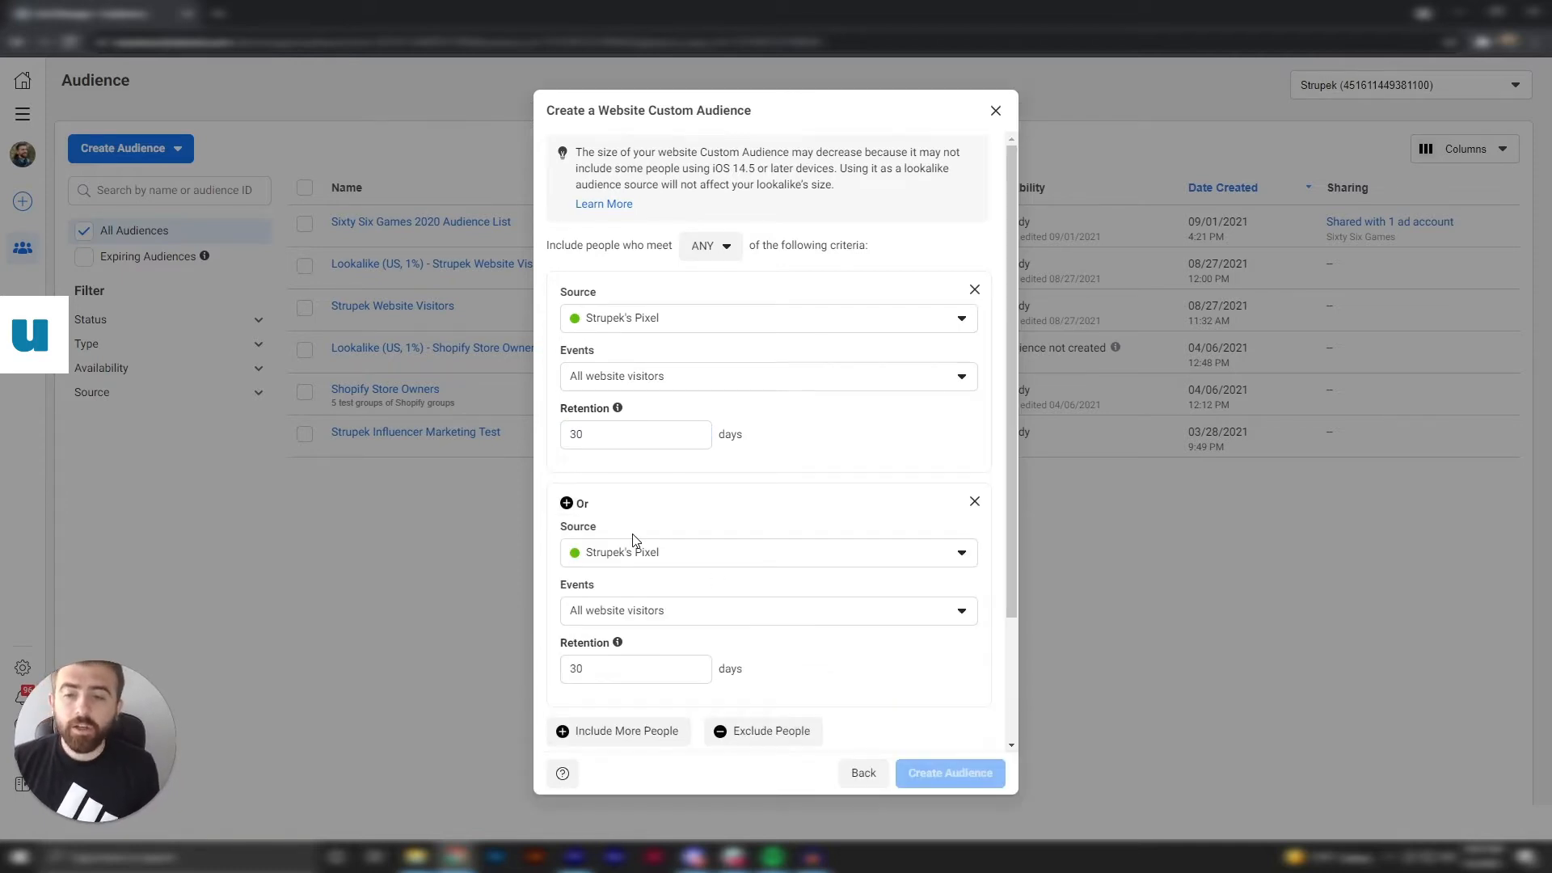
pyautogui.click(974, 502)
pyautogui.click(772, 509)
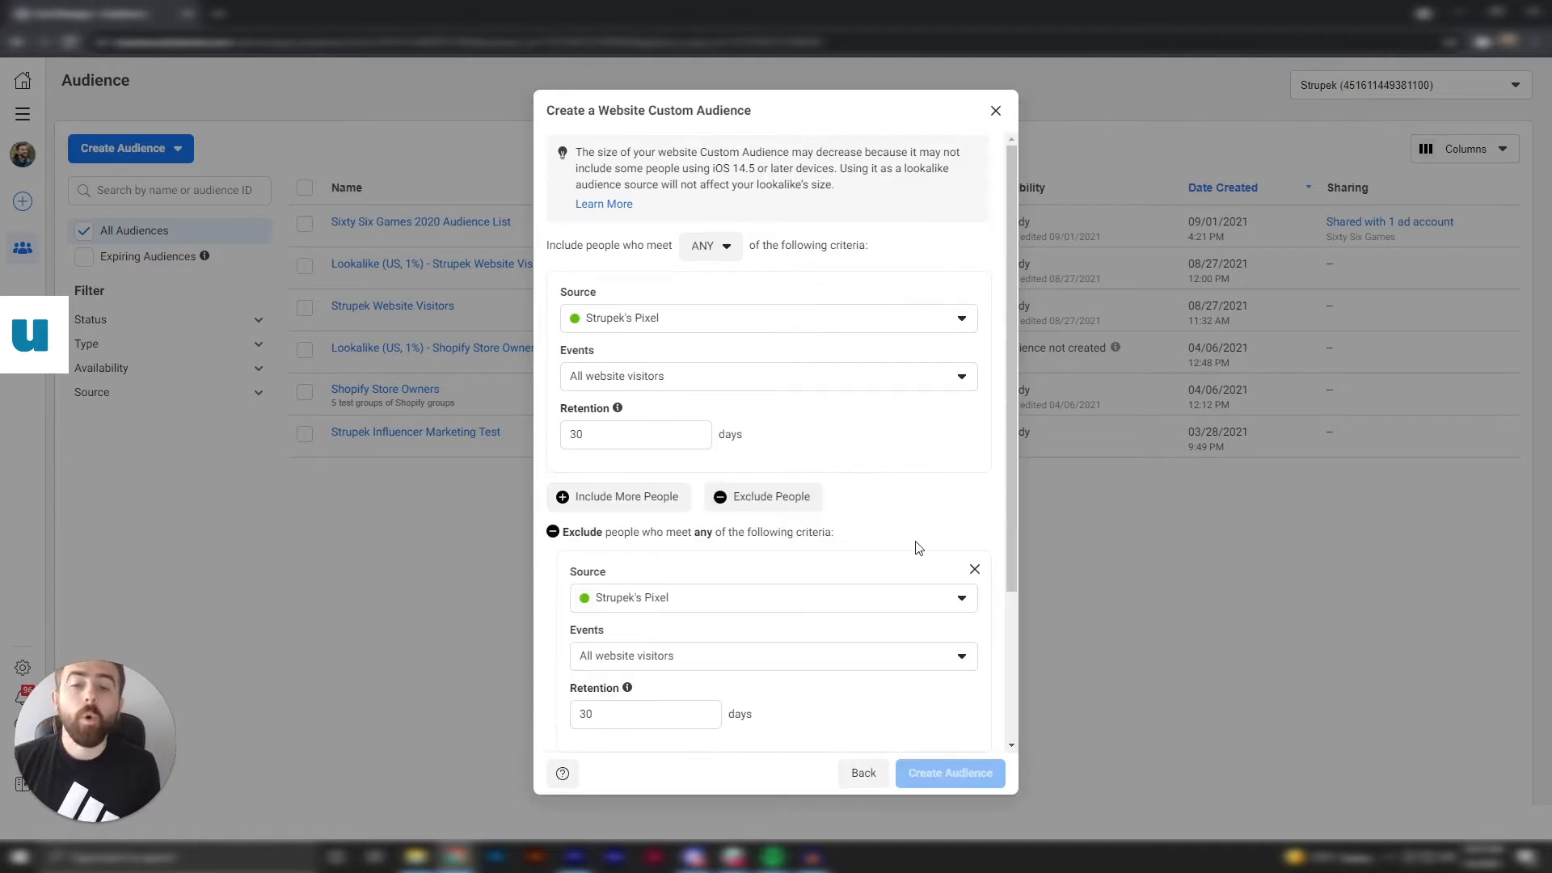
pyautogui.click(974, 569)
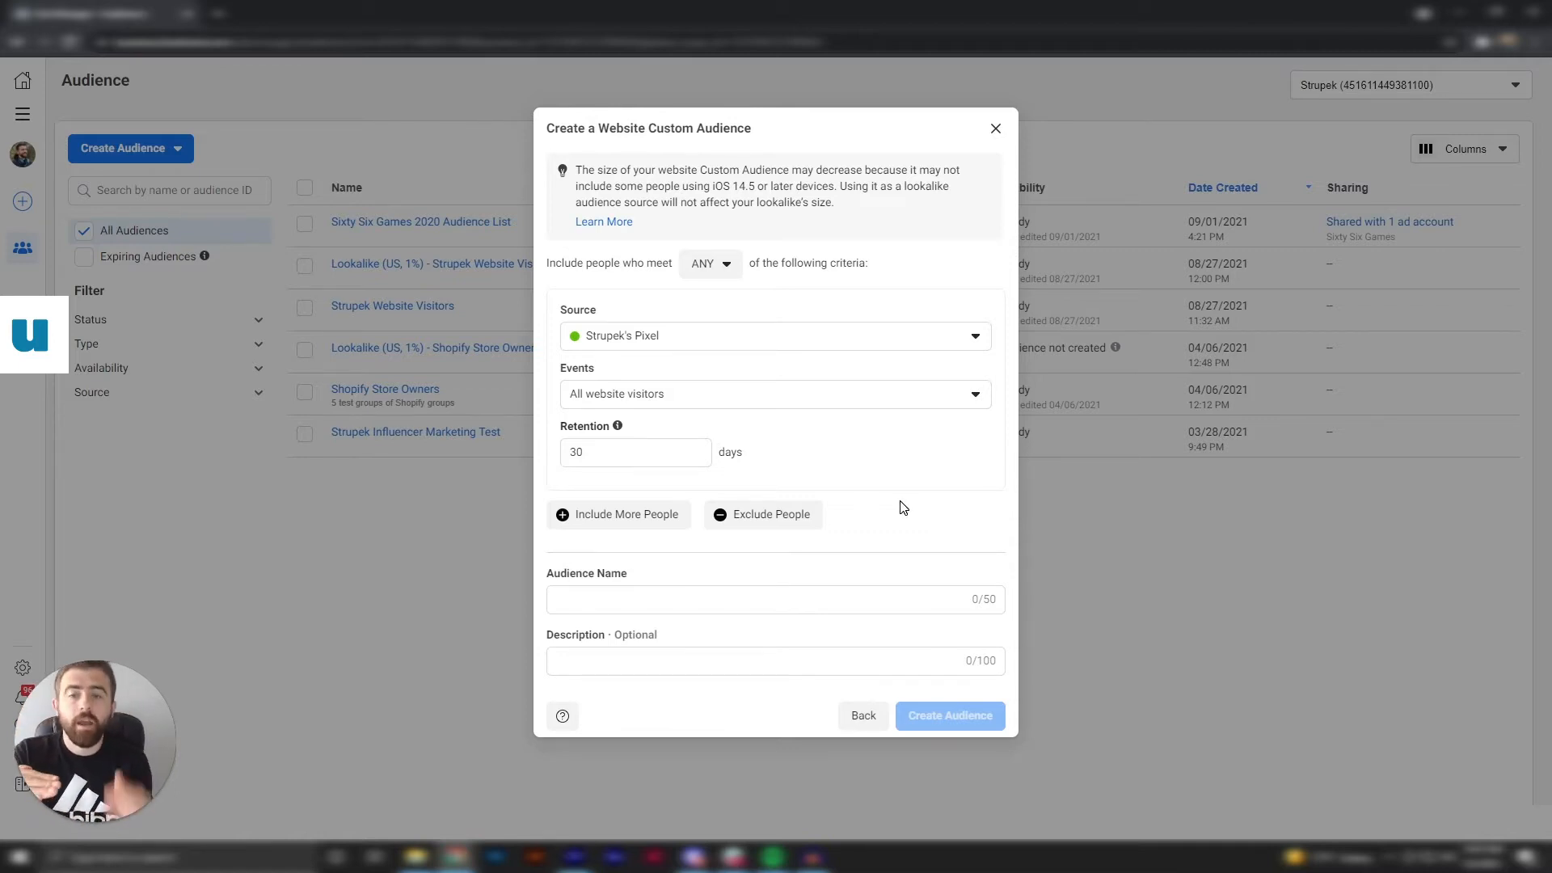
# Name the audience "Strupek Audience Test", create it and return to the audience list
pyautogui.click(881, 599)
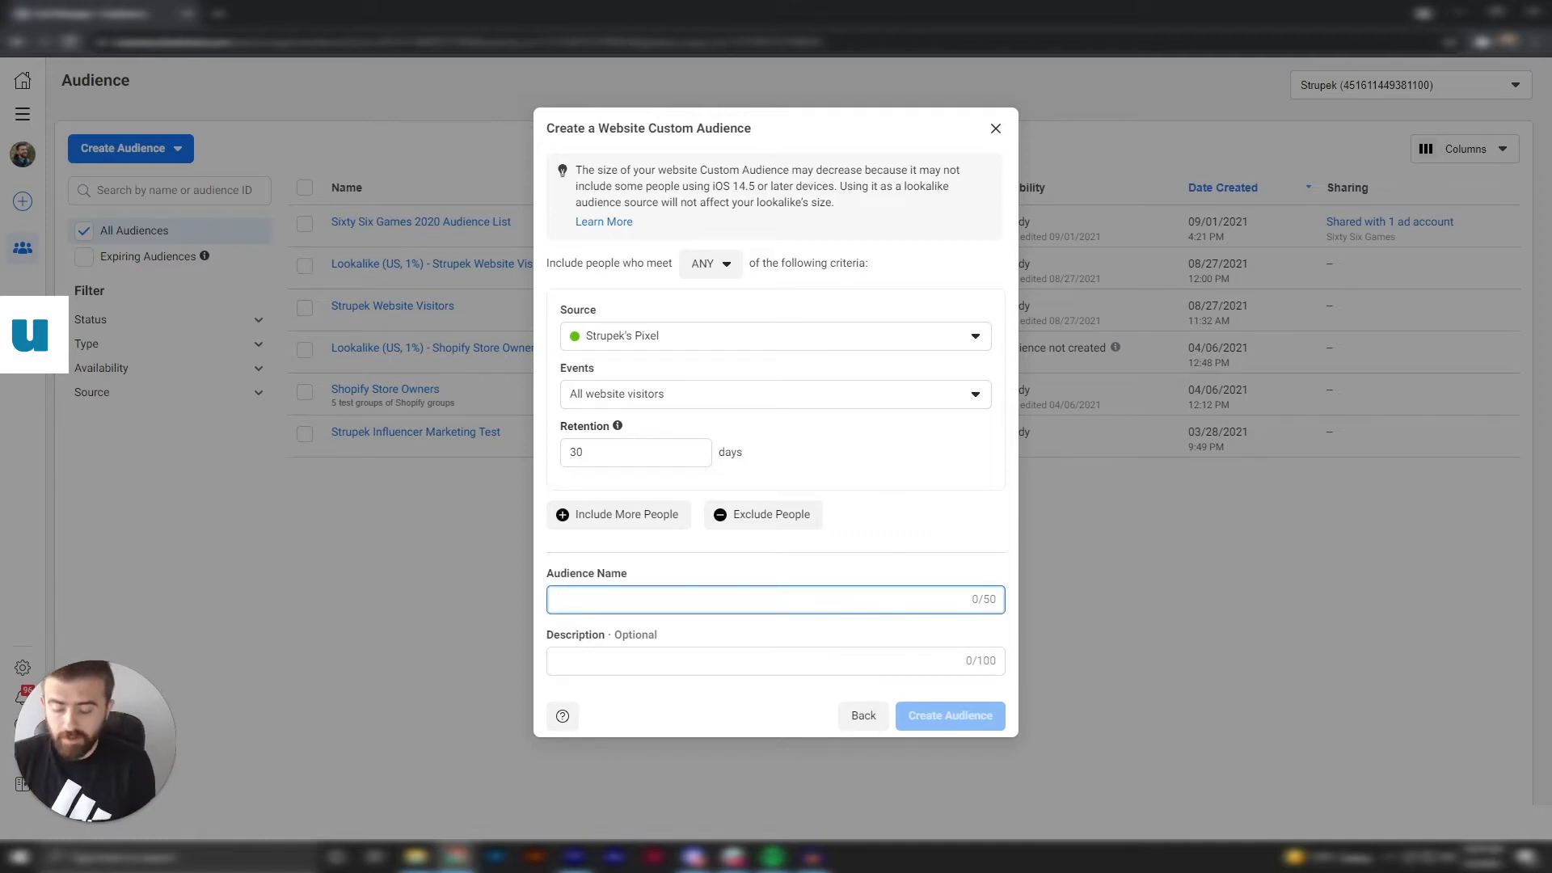
pyautogui.write('Strup')
pyautogui.press('BackSpace')
pyautogui.press('BackSpace')
pyautogui.write('upek Audience Test')
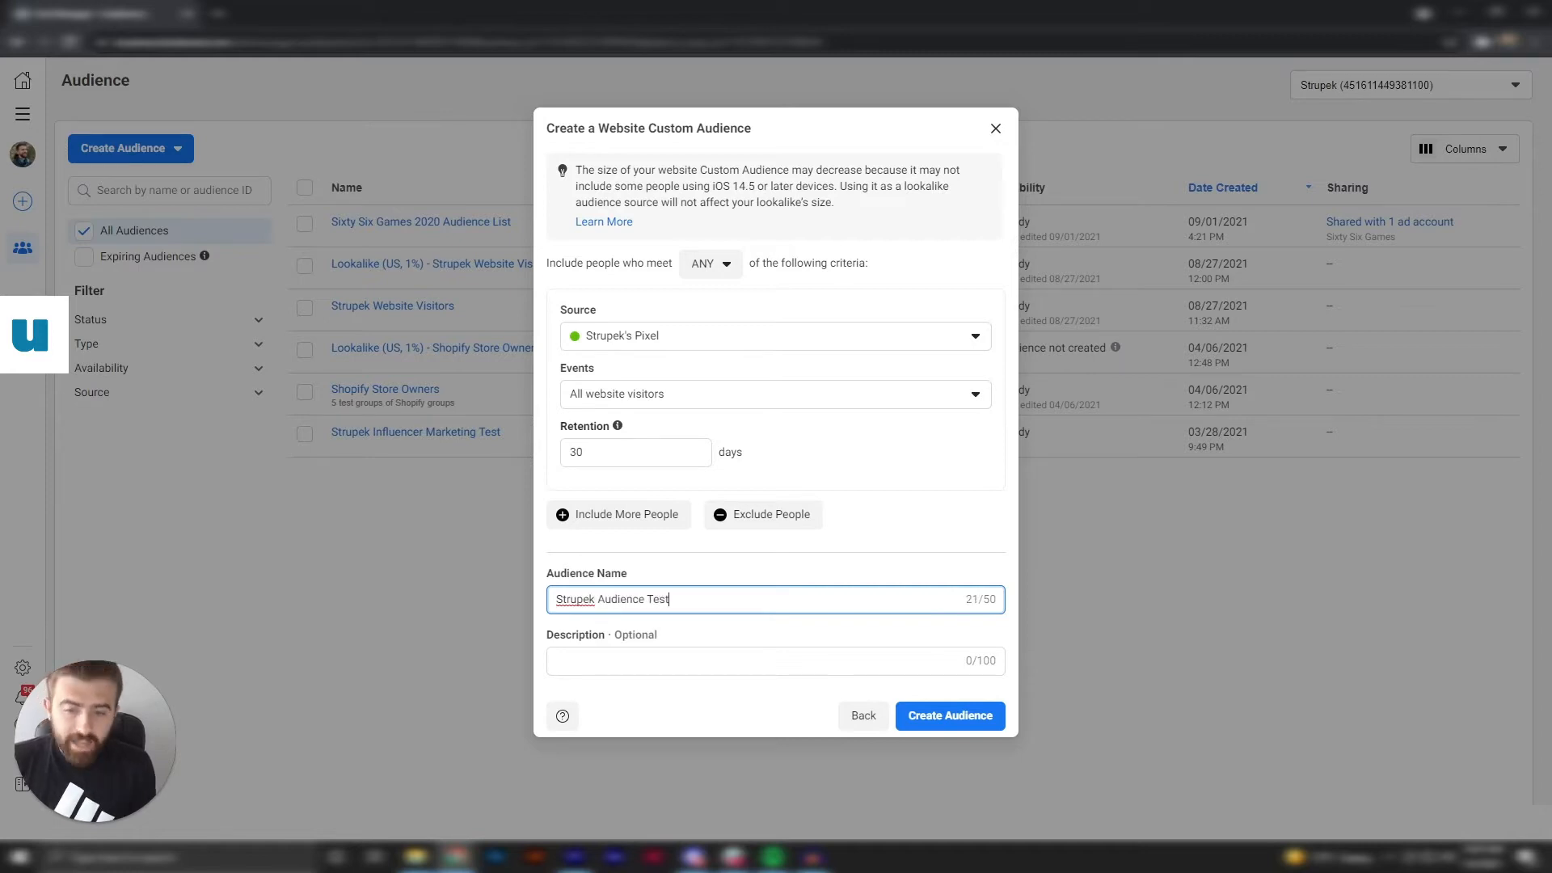
pyautogui.click(946, 715)
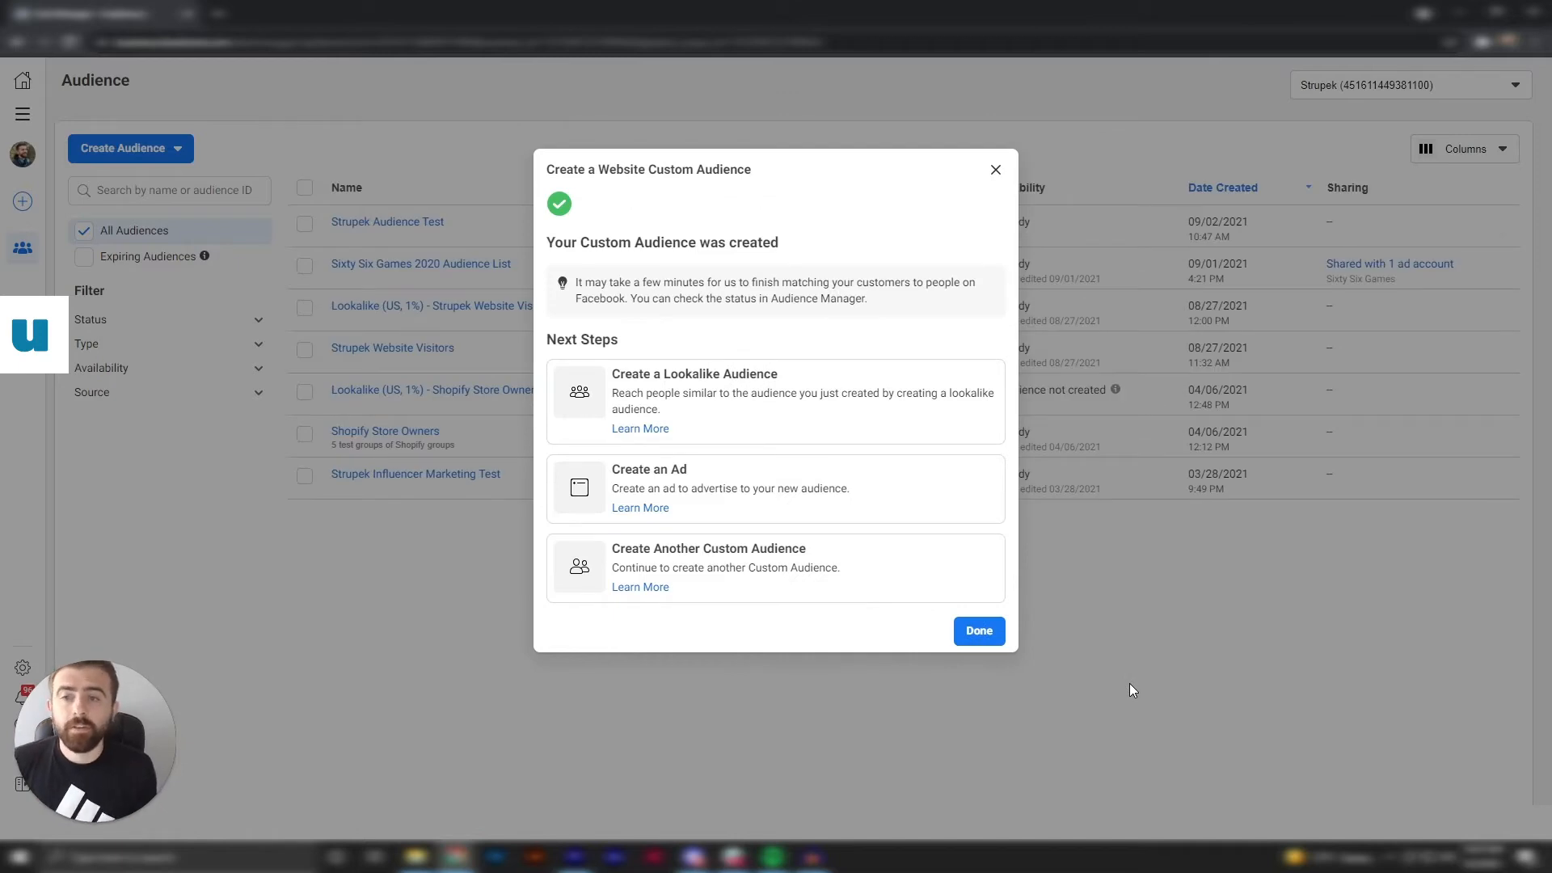
pyautogui.click(993, 169)
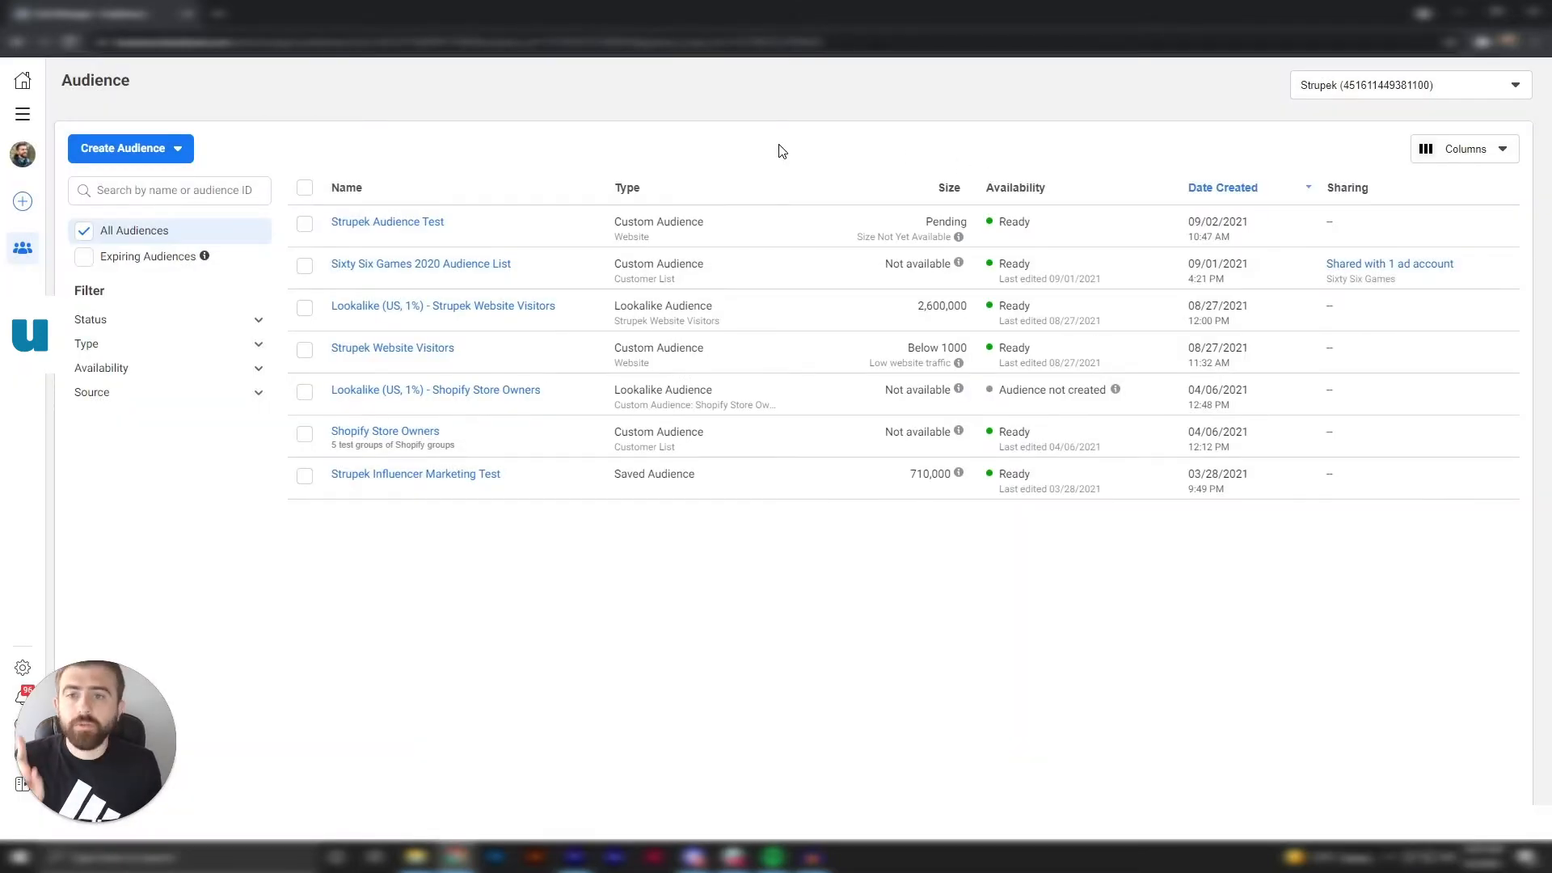
# Start another custom audience based on website traffic
pyautogui.click(174, 149)
pyautogui.click(174, 197)
pyautogui.click(547, 304)
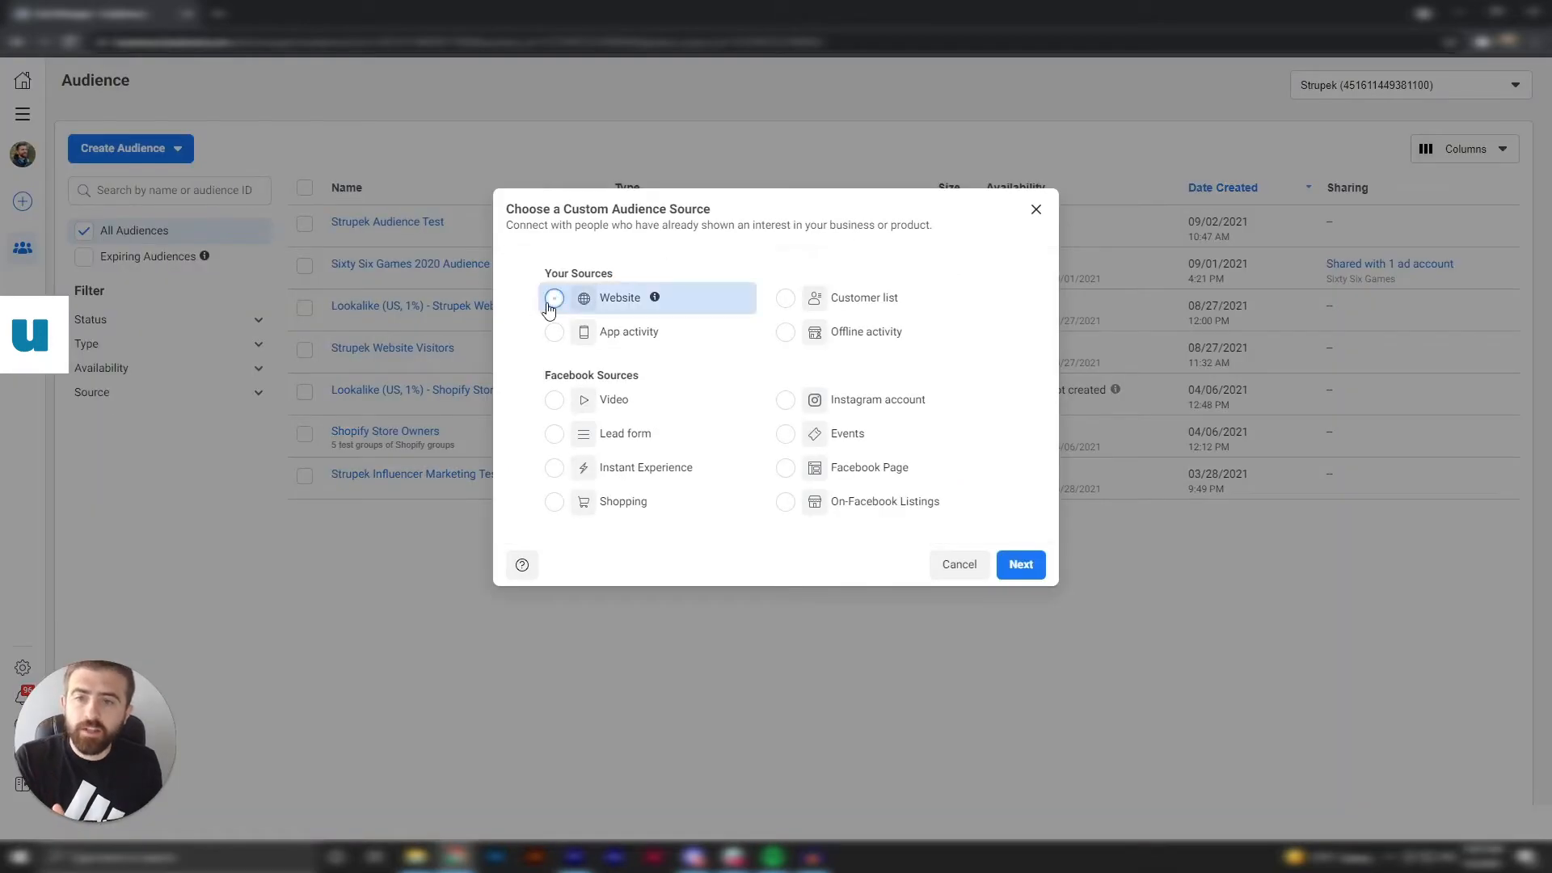
pyautogui.click(1021, 561)
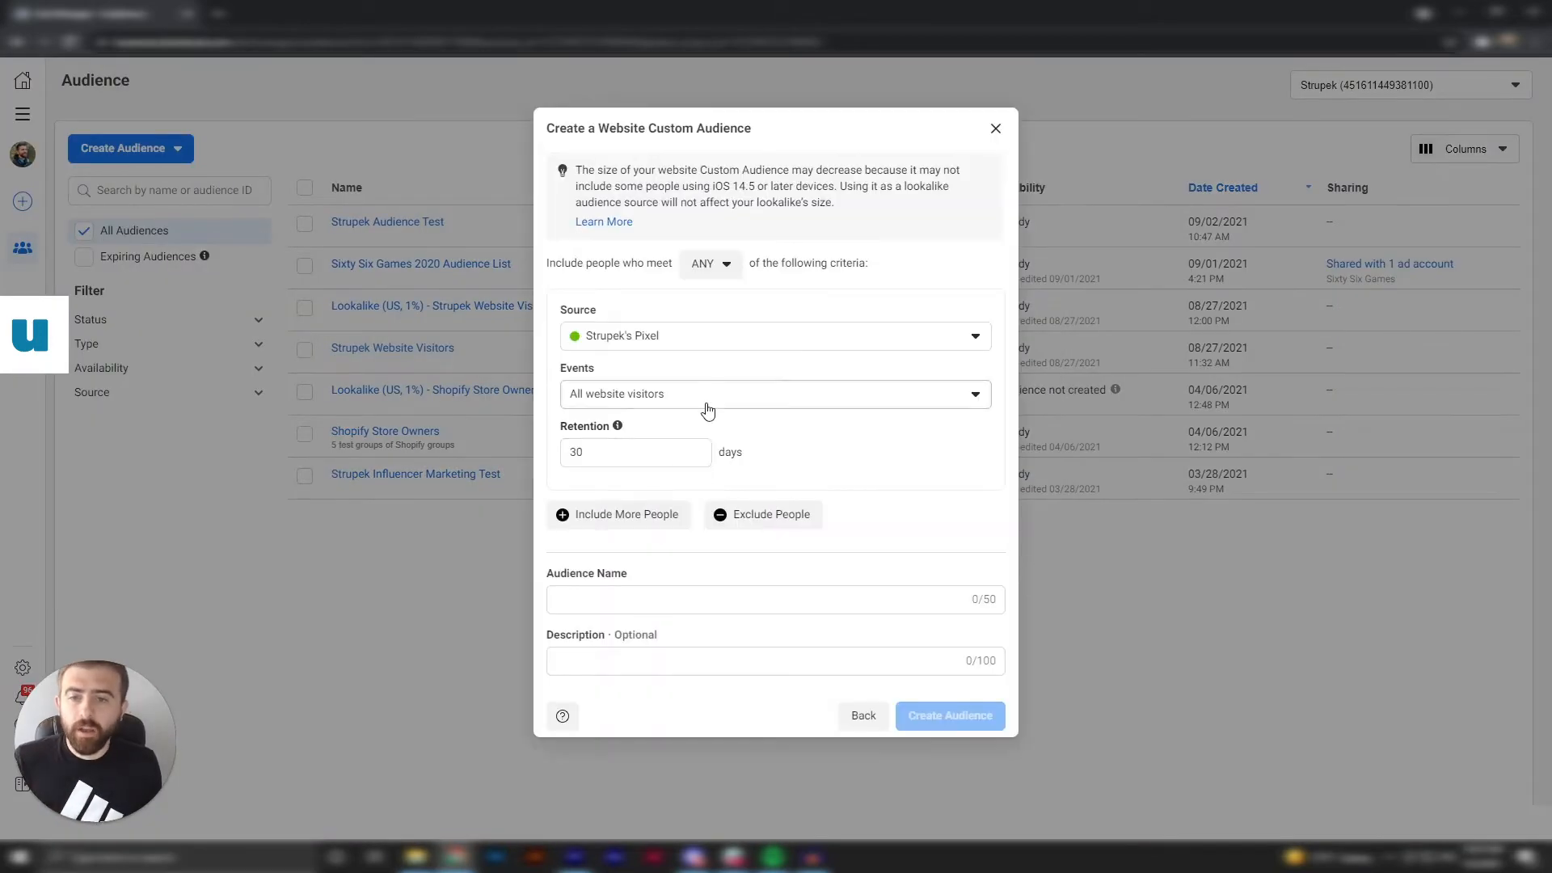
# Limit the audience to people who visited specific web pages whose URL contains "bar-of-soap"
pyautogui.click(709, 402)
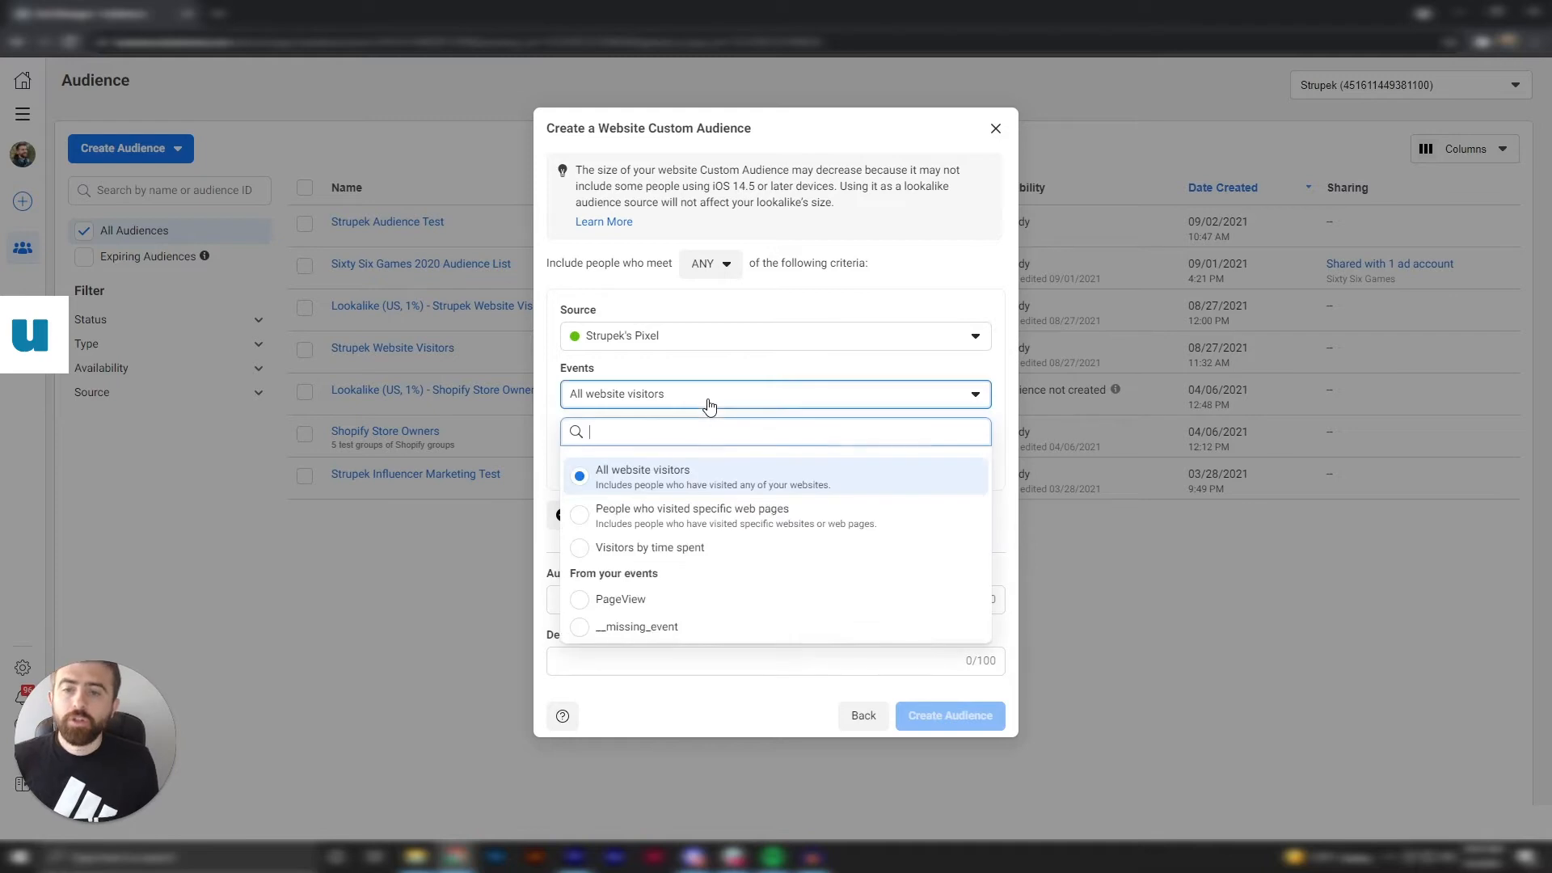
pyautogui.click(716, 517)
pyautogui.click(845, 495)
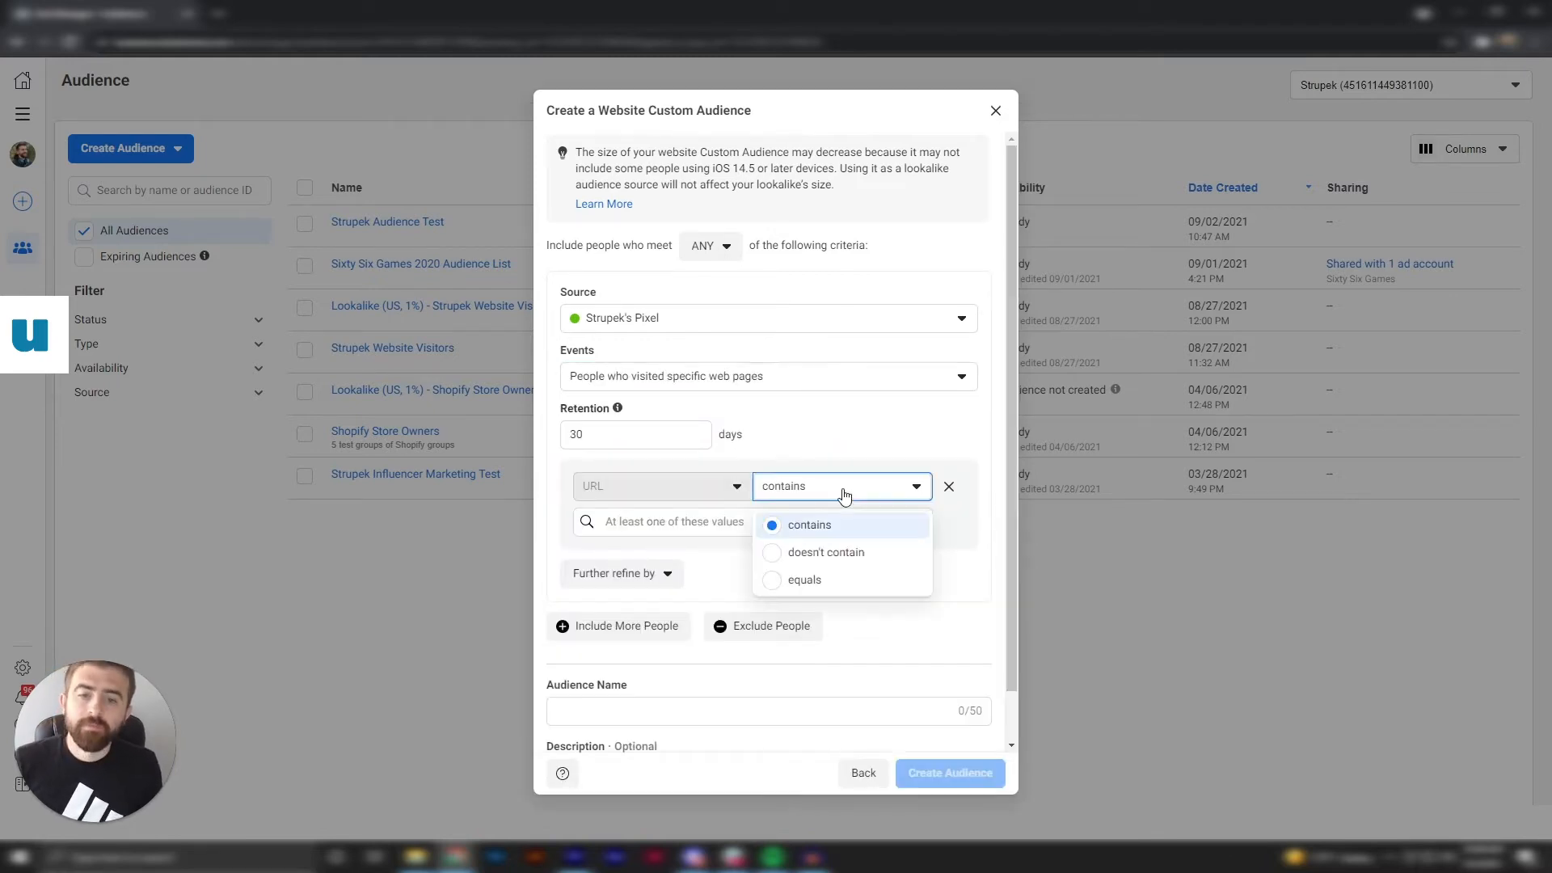
pyautogui.click(859, 437)
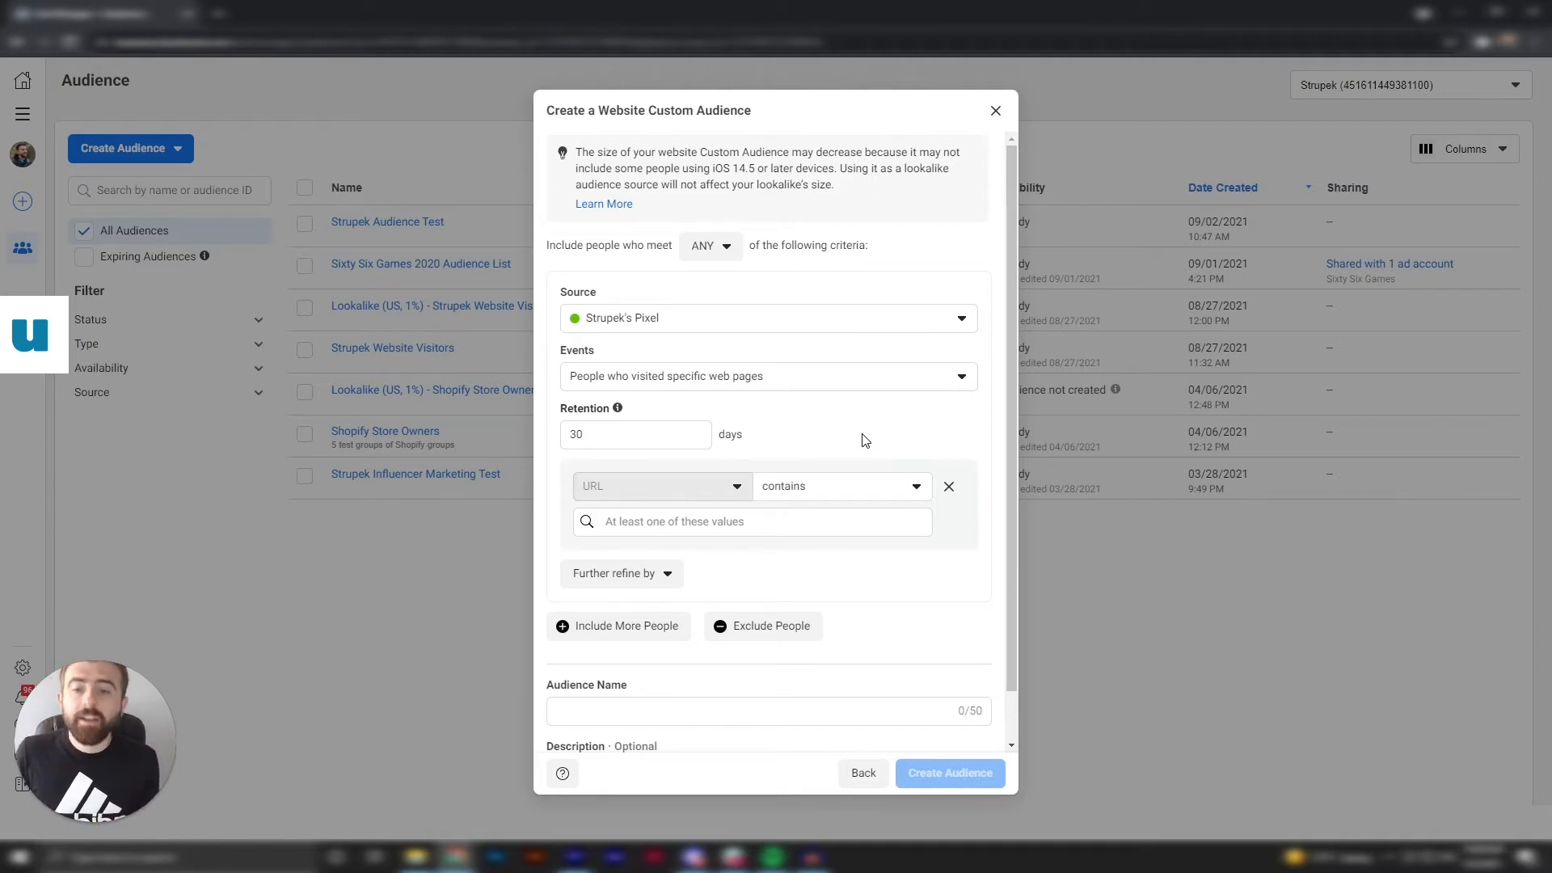
pyautogui.click(836, 526)
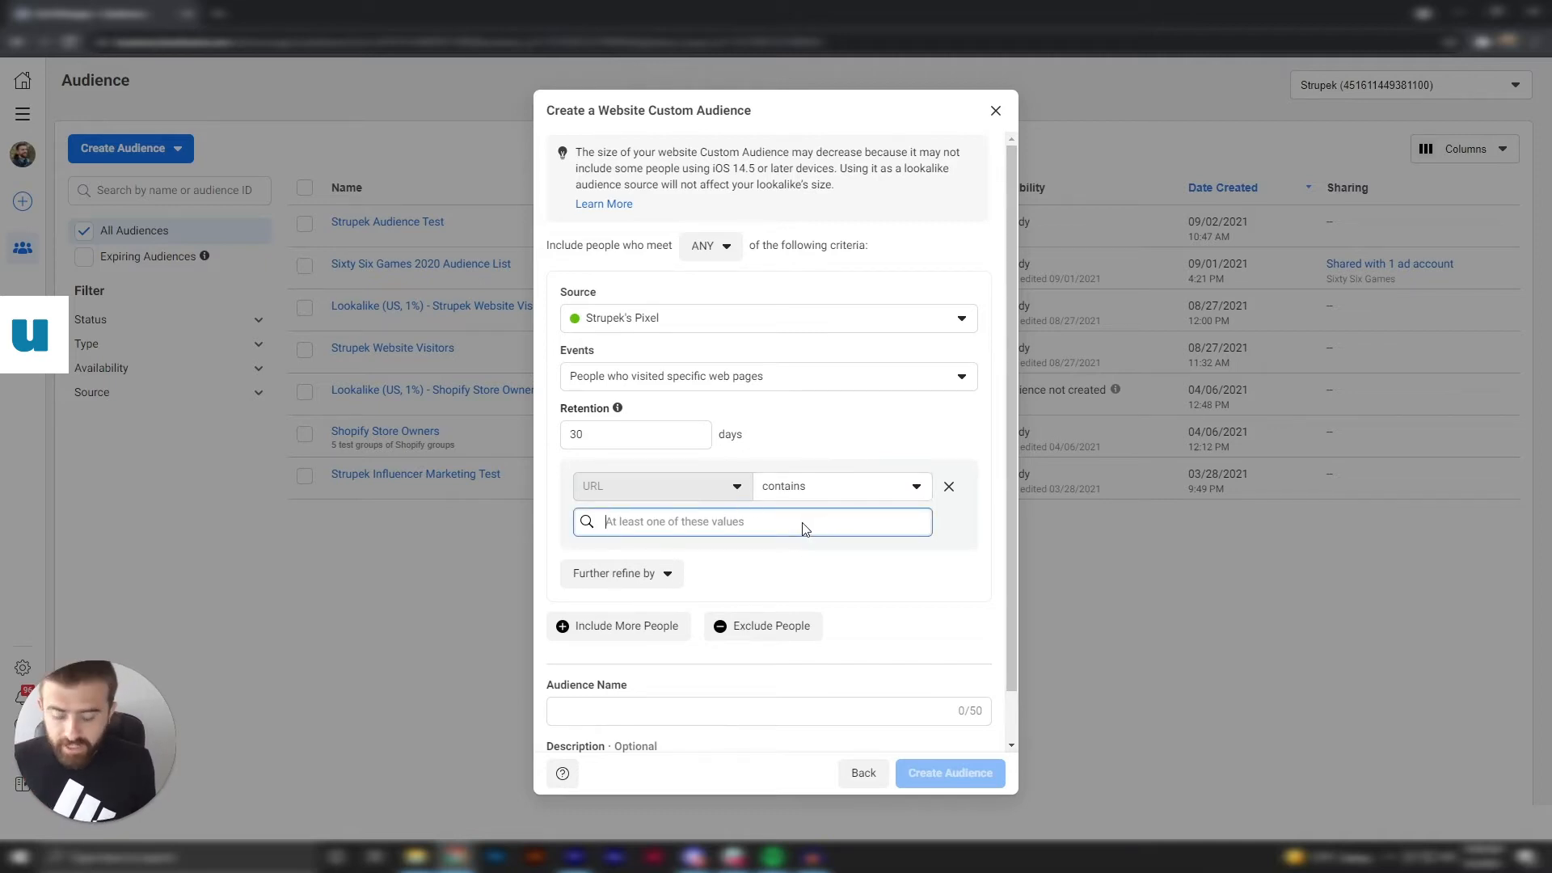
pyautogui.write('bar-of-soap')
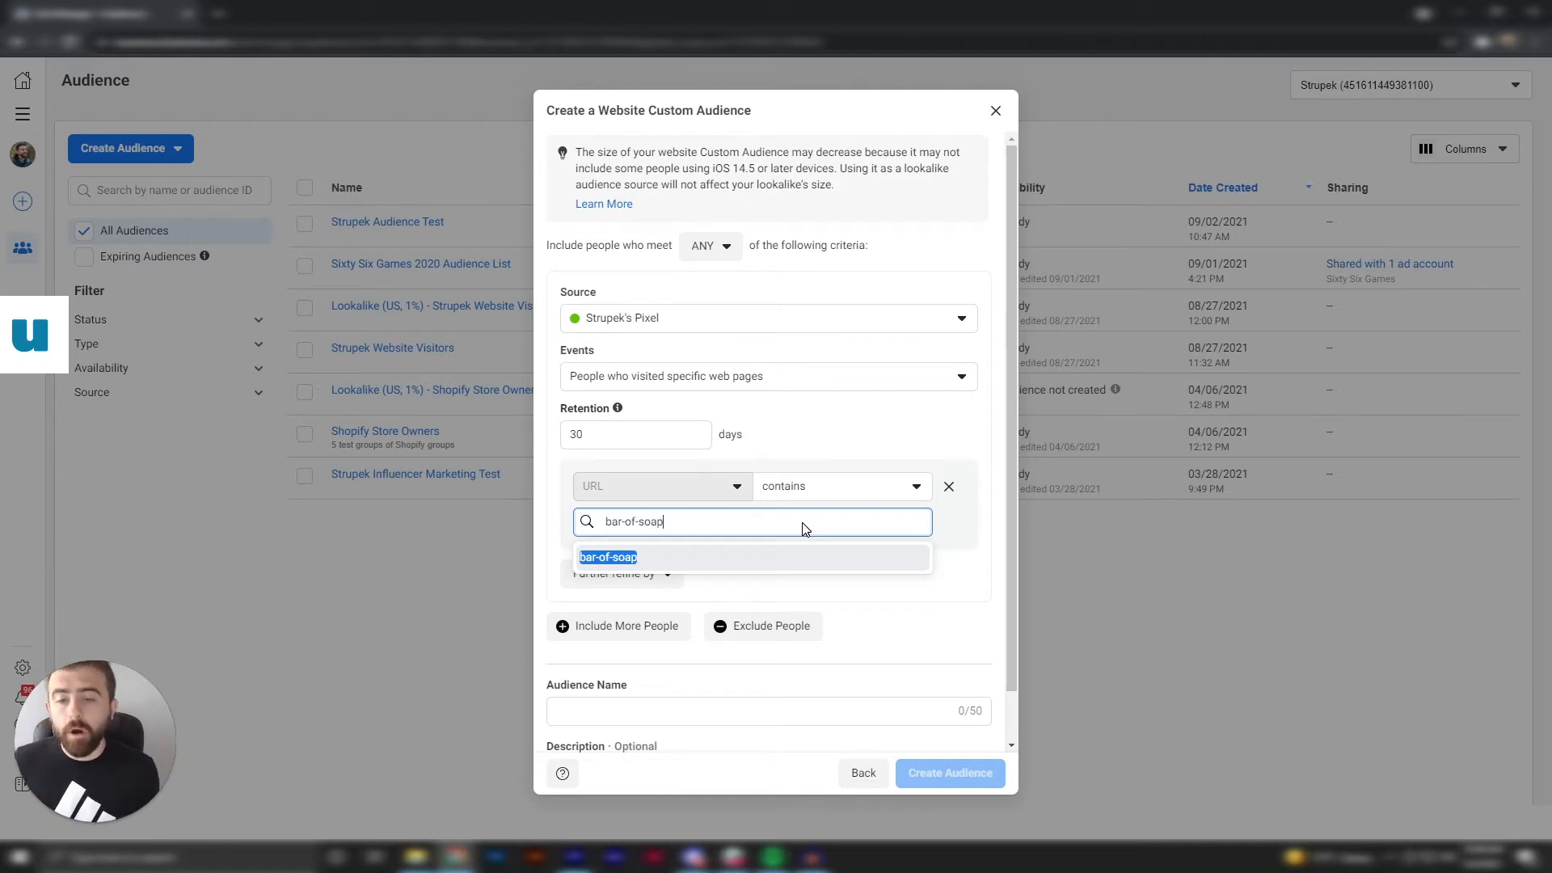
pyautogui.click(658, 564)
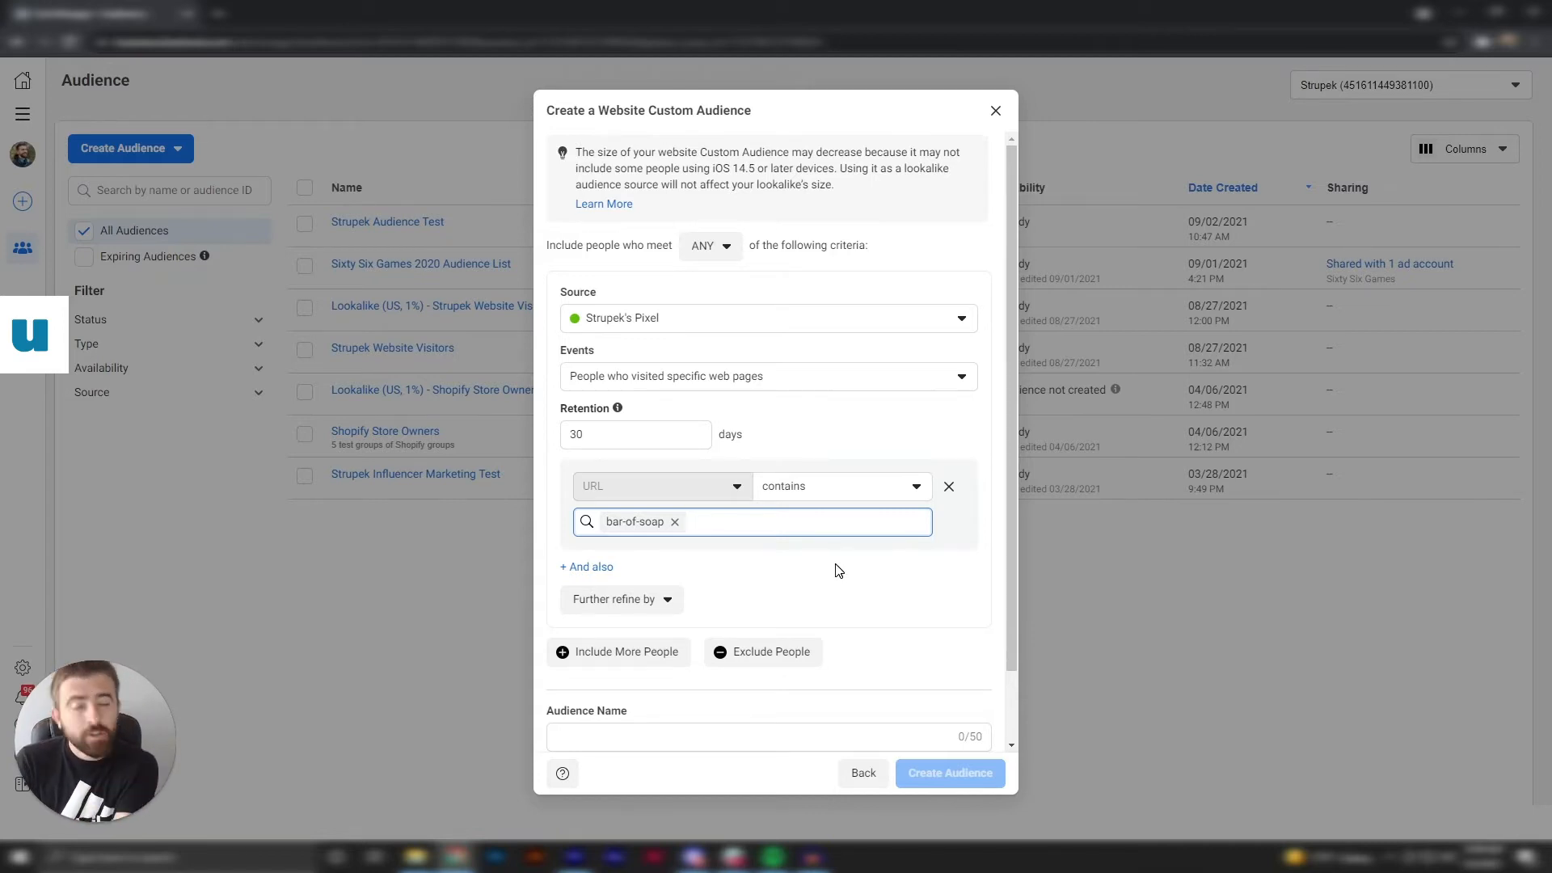
pyautogui.click(839, 571)
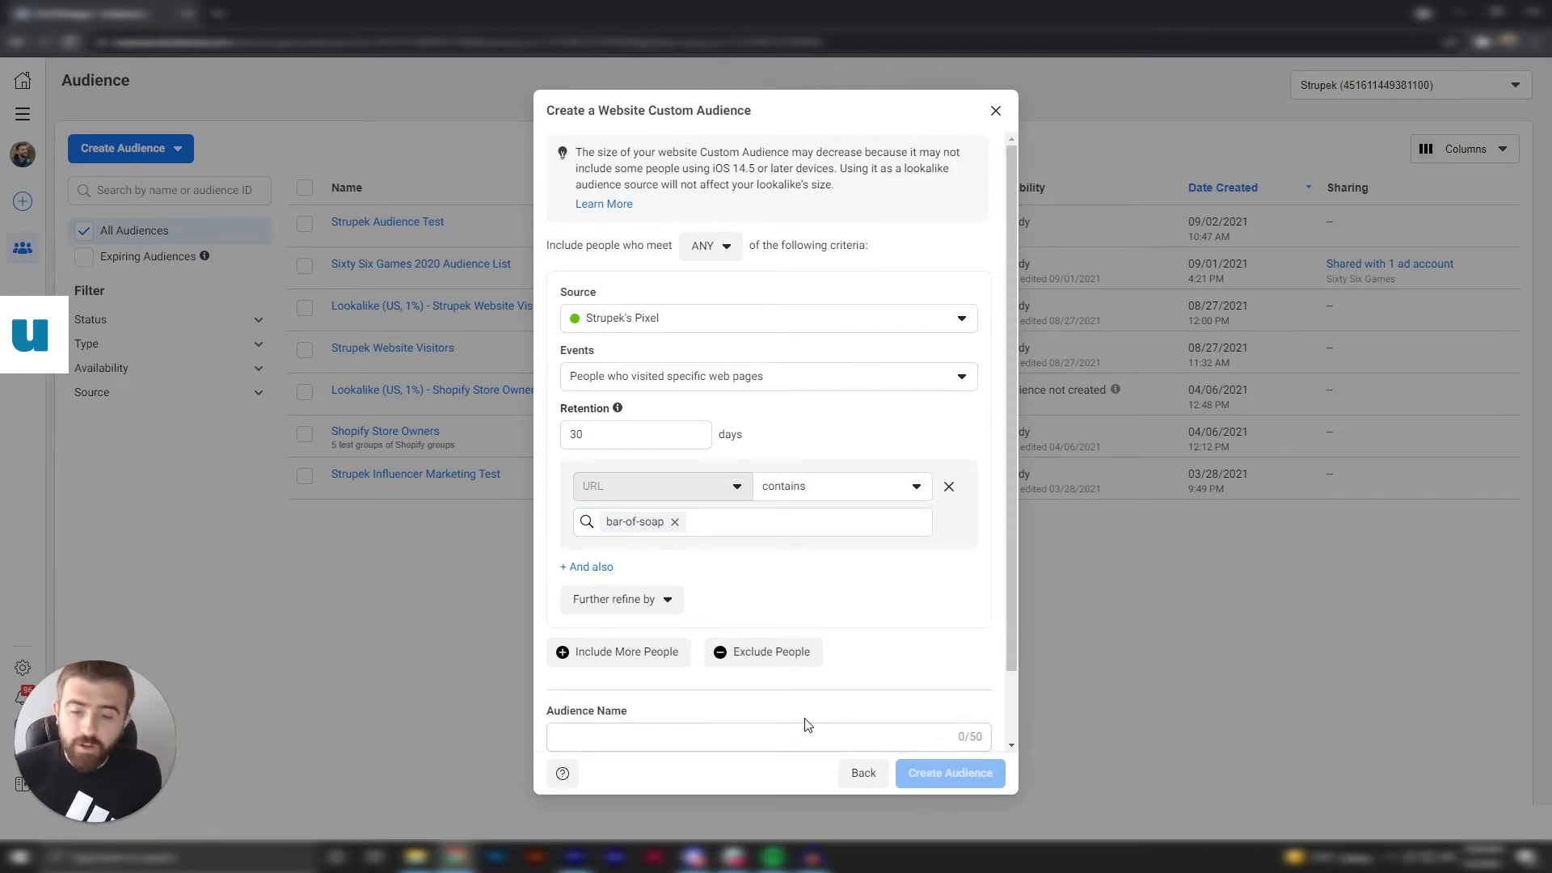
# Add an exclusion group to the audience for people who visited specific web pages
pyautogui.click(791, 736)
pyautogui.scroll(-1, 717, 609)
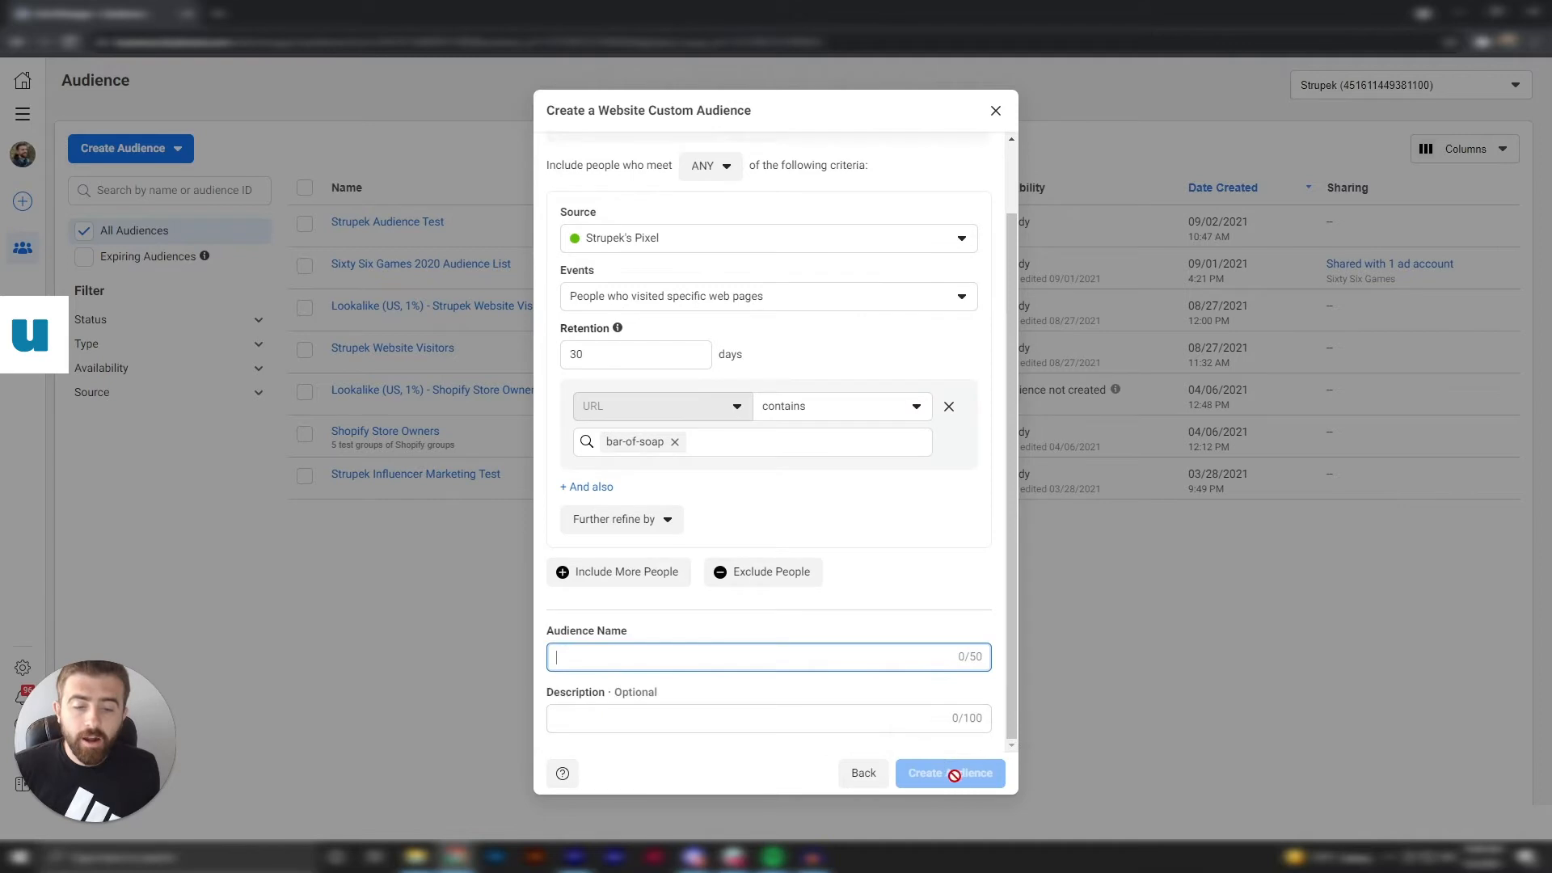
pyautogui.click(881, 565)
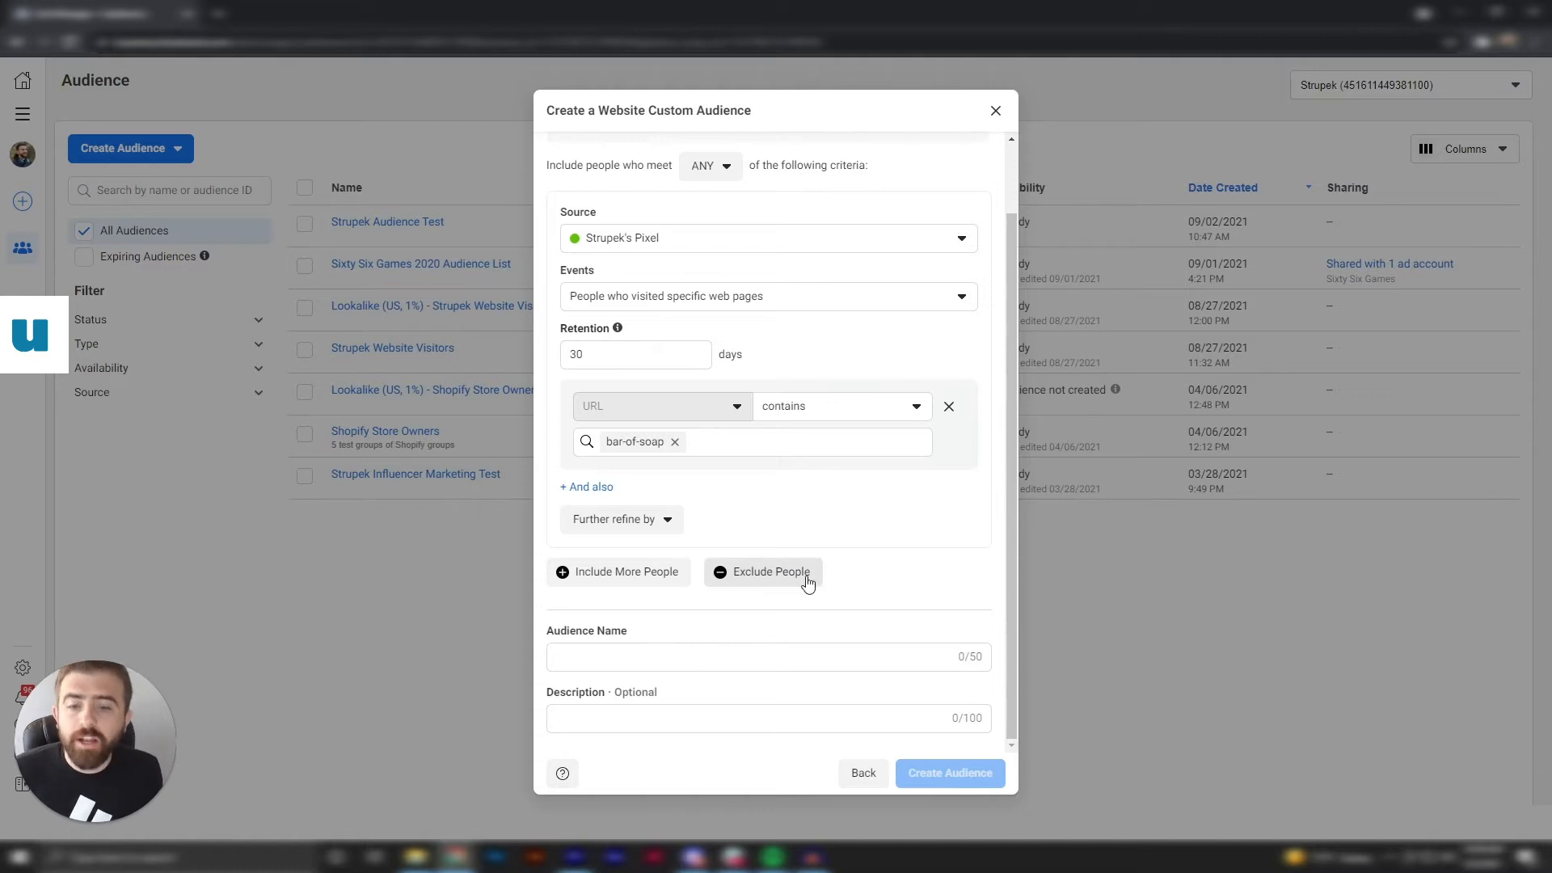
pyautogui.click(806, 577)
pyautogui.scroll(-2, 902, 583)
pyautogui.click(741, 571)
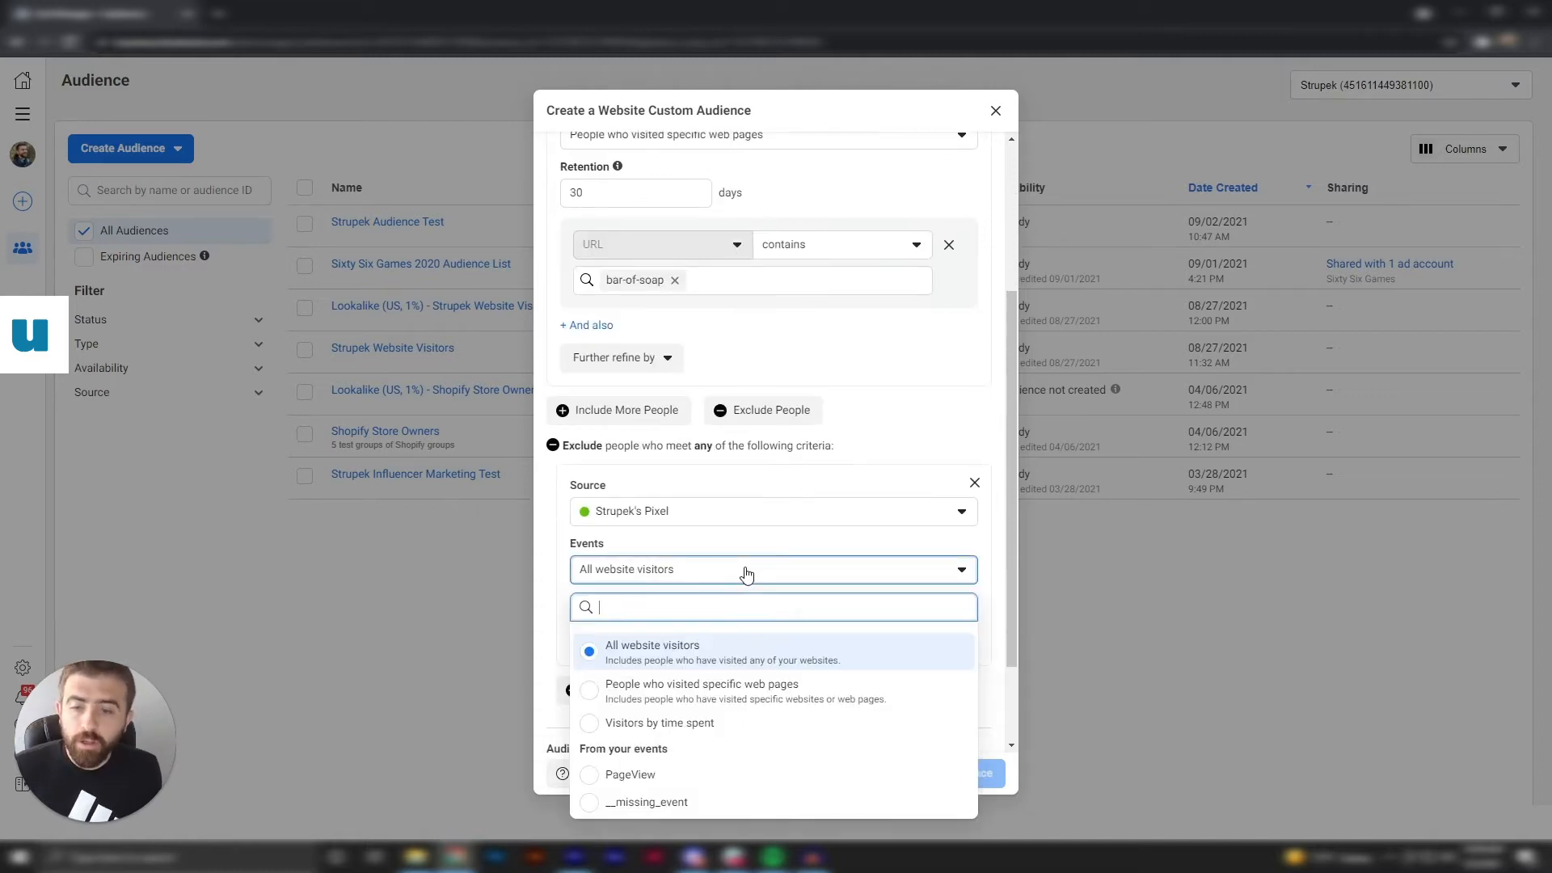
pyautogui.click(746, 714)
pyautogui.scroll(-1, 803, 582)
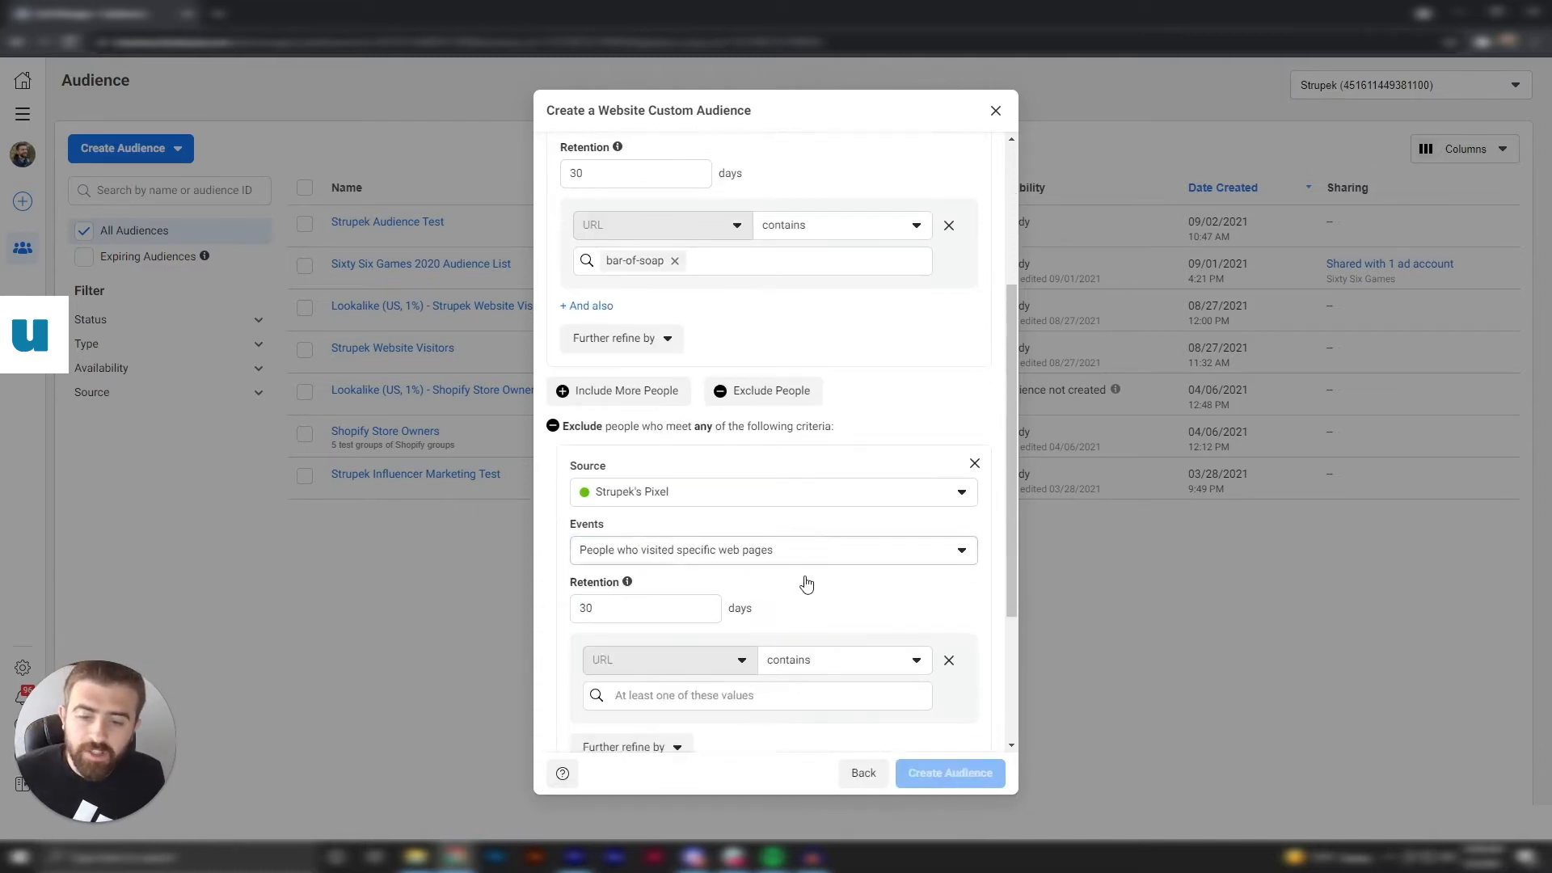
# Limit the exclusion to pages whose URL contains "bottle-of-lotion", and close the website audience setup without creating it
pyautogui.click(757, 634)
pyautogui.write('bo')
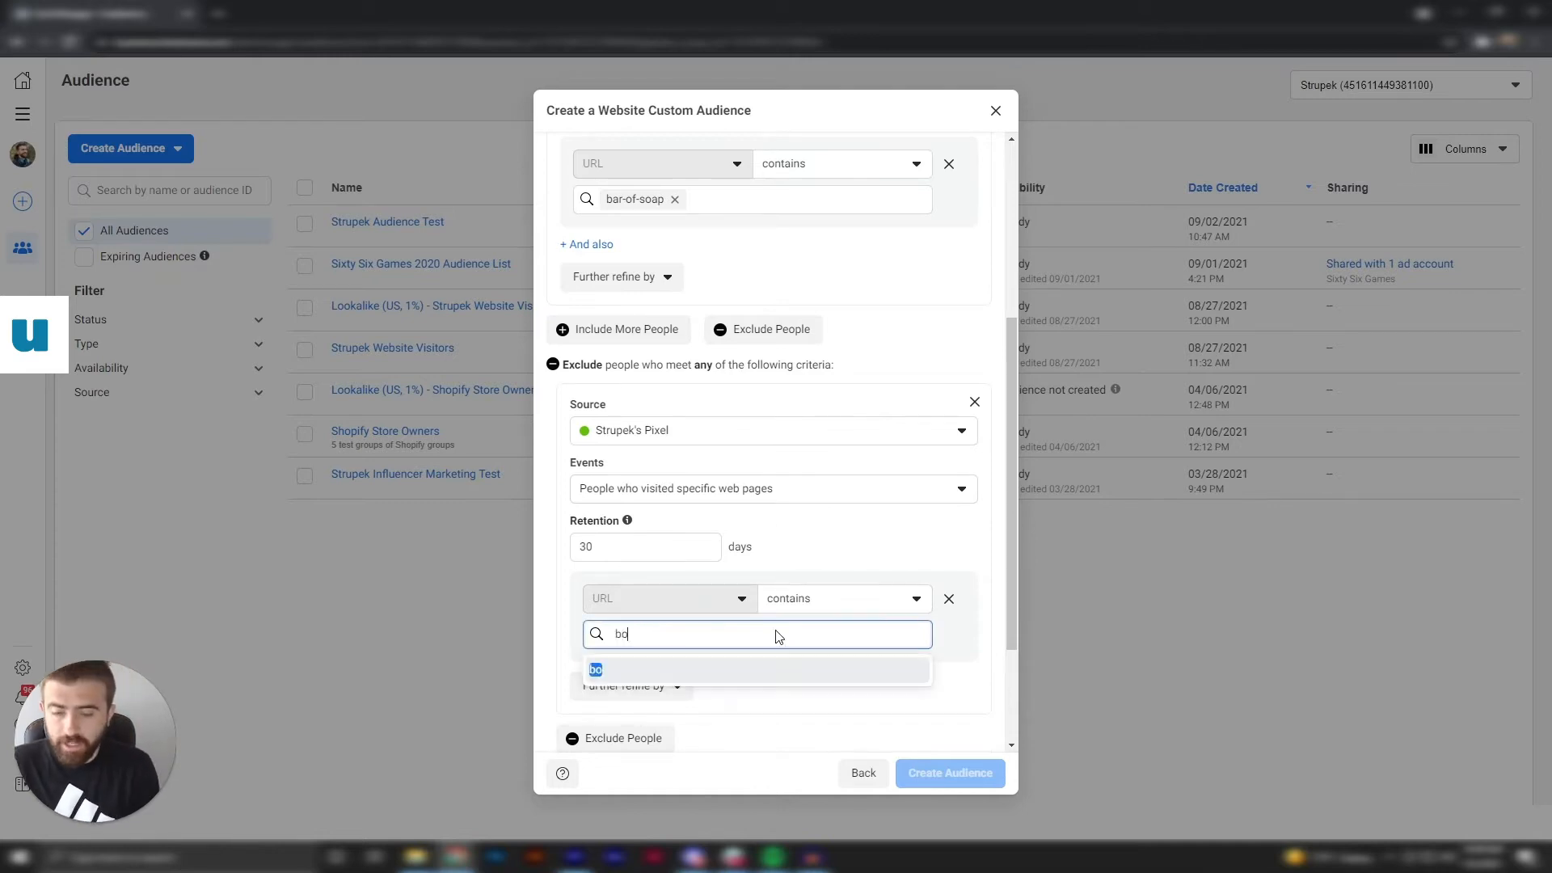
pyautogui.write('ttle-of-lotion')
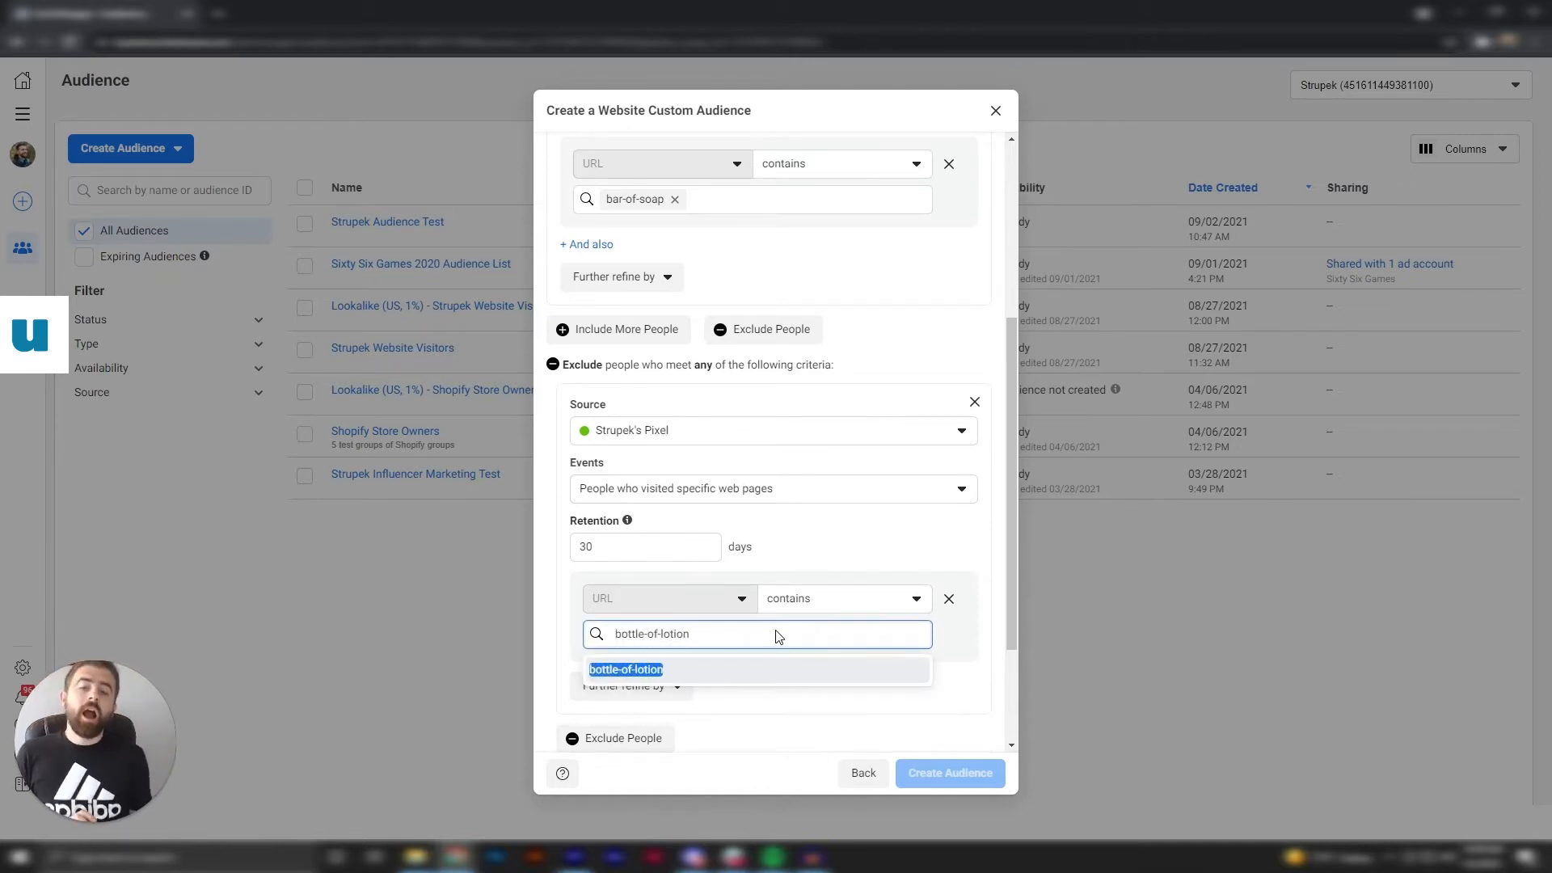
pyautogui.click(837, 669)
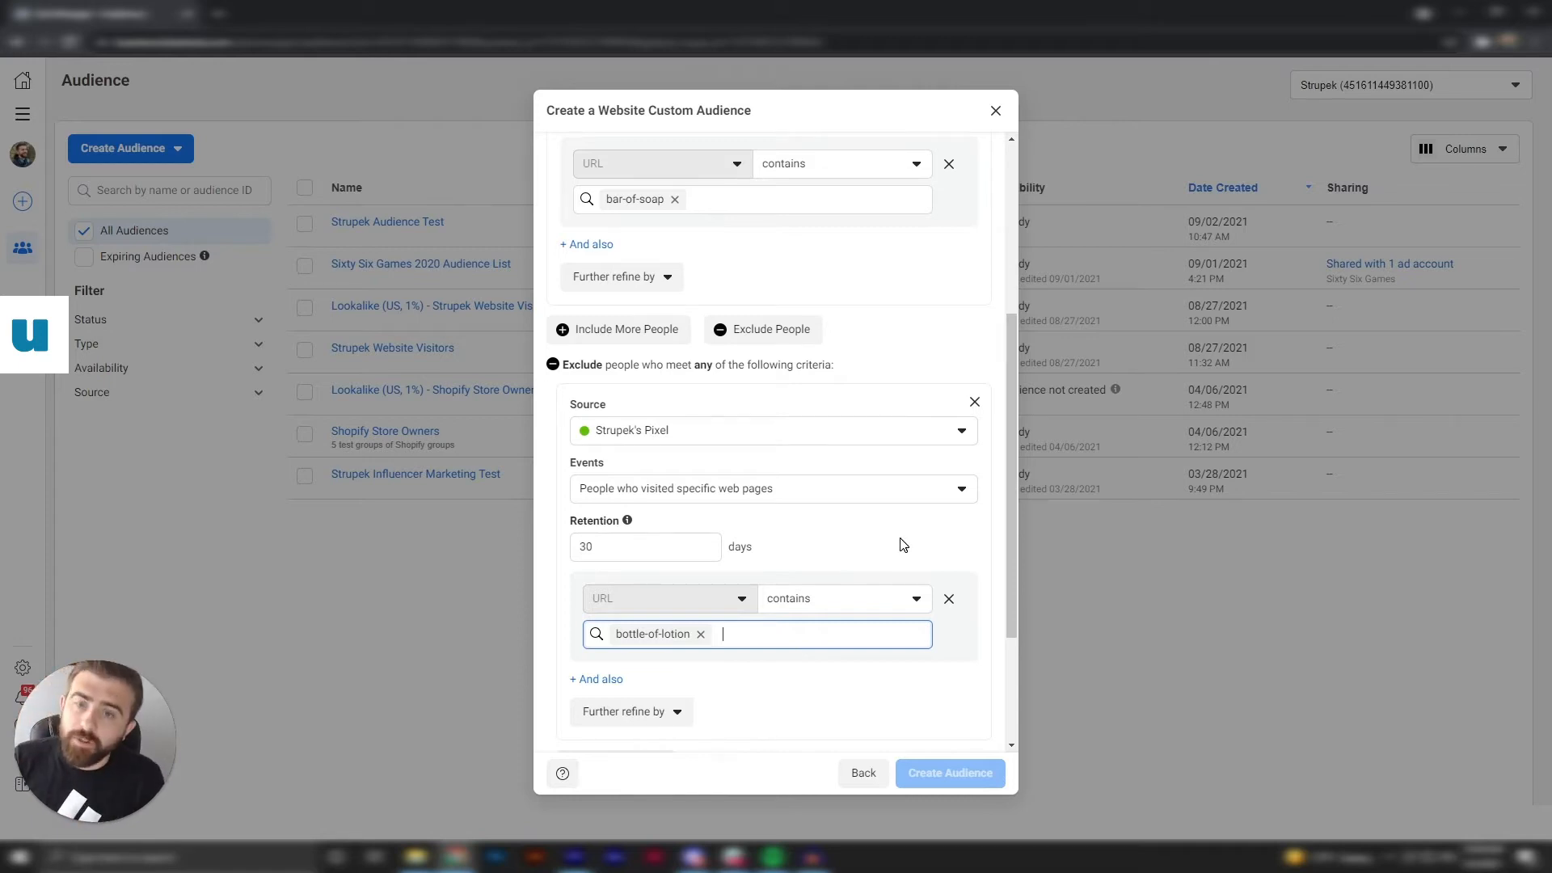
pyautogui.scroll(-3, 922, 558)
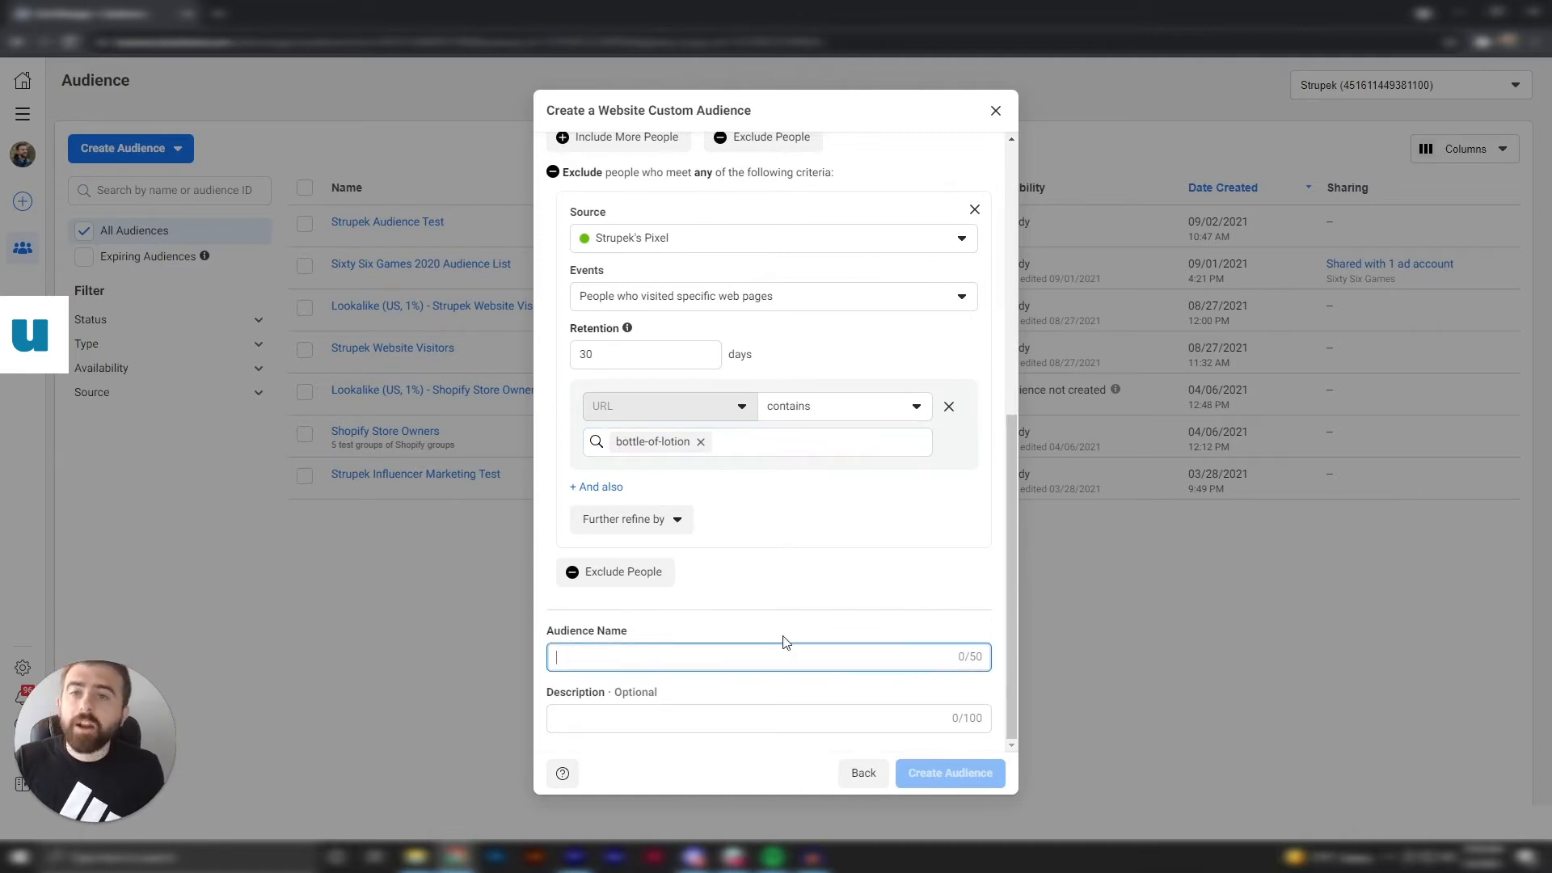
pyautogui.click(997, 112)
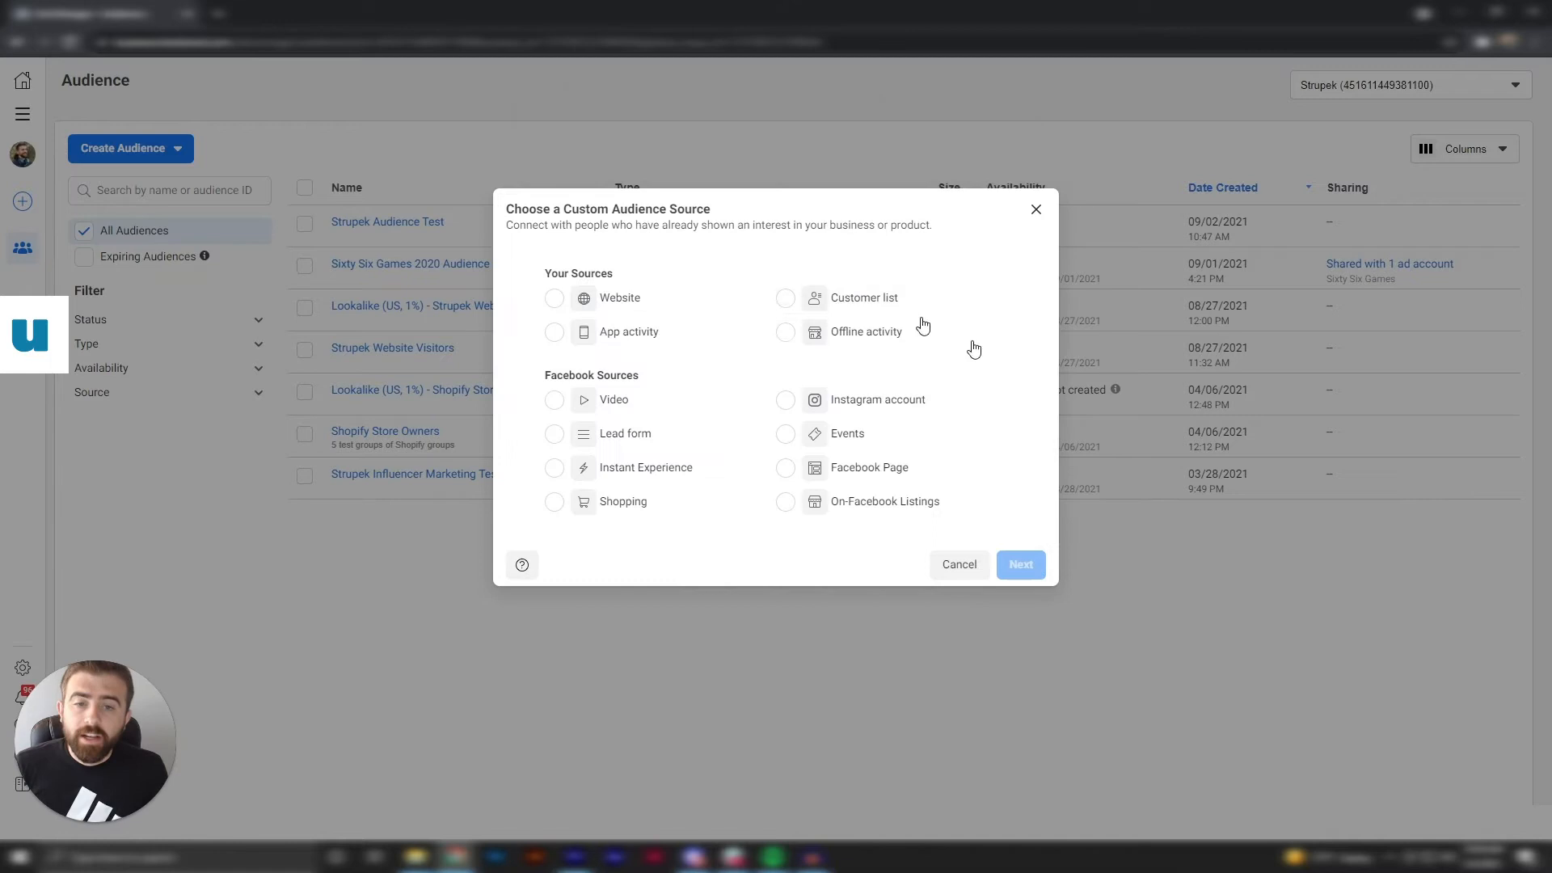
# Start a custom audience based on a customer list and download the file template
pyautogui.click(788, 301)
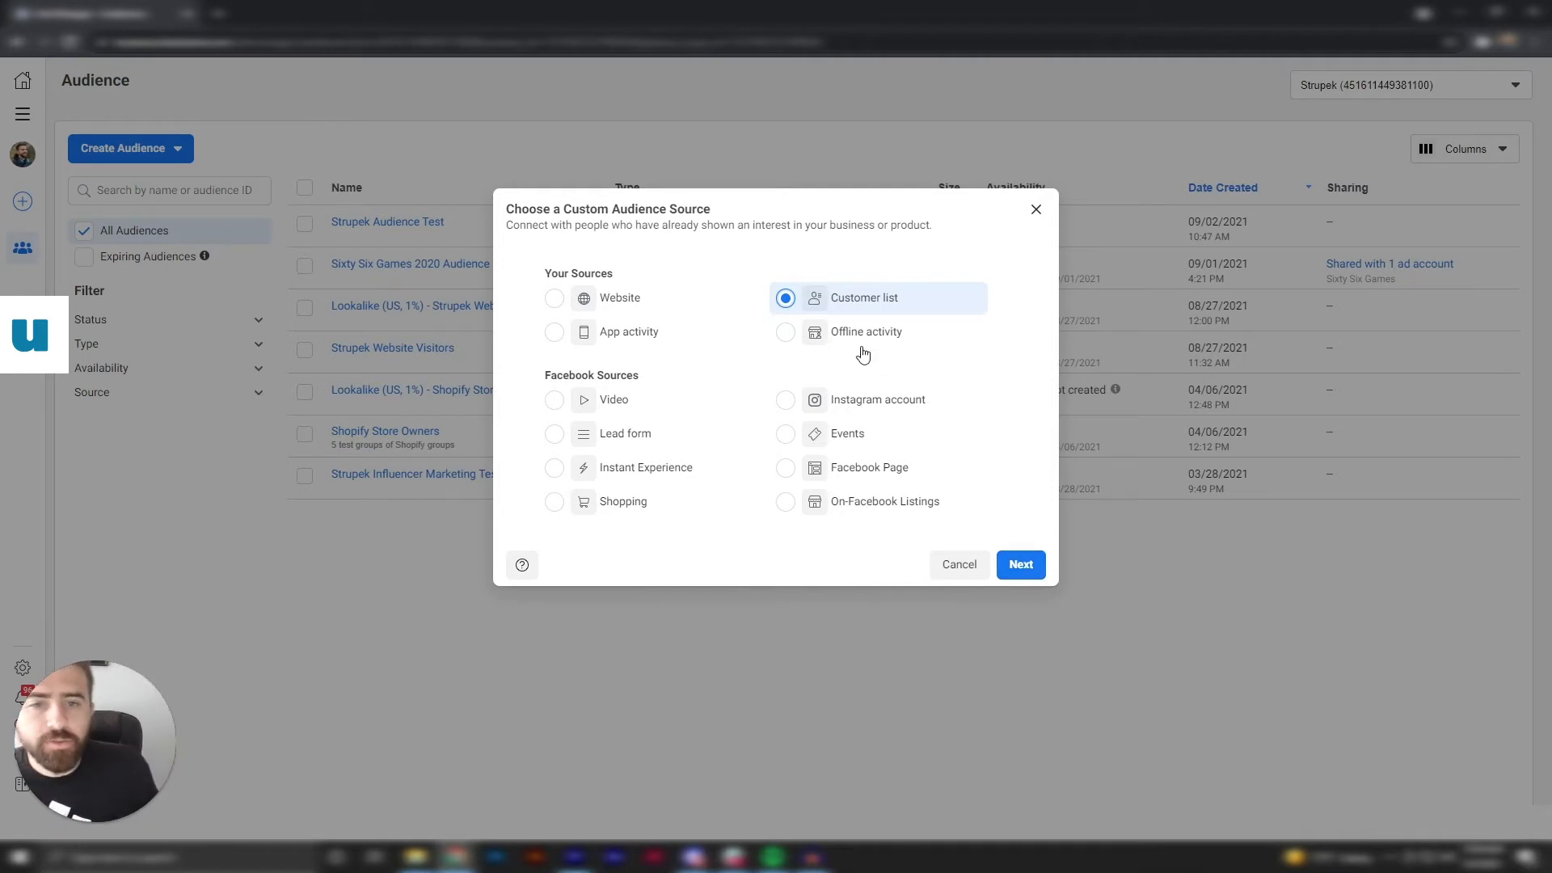
pyautogui.click(1023, 565)
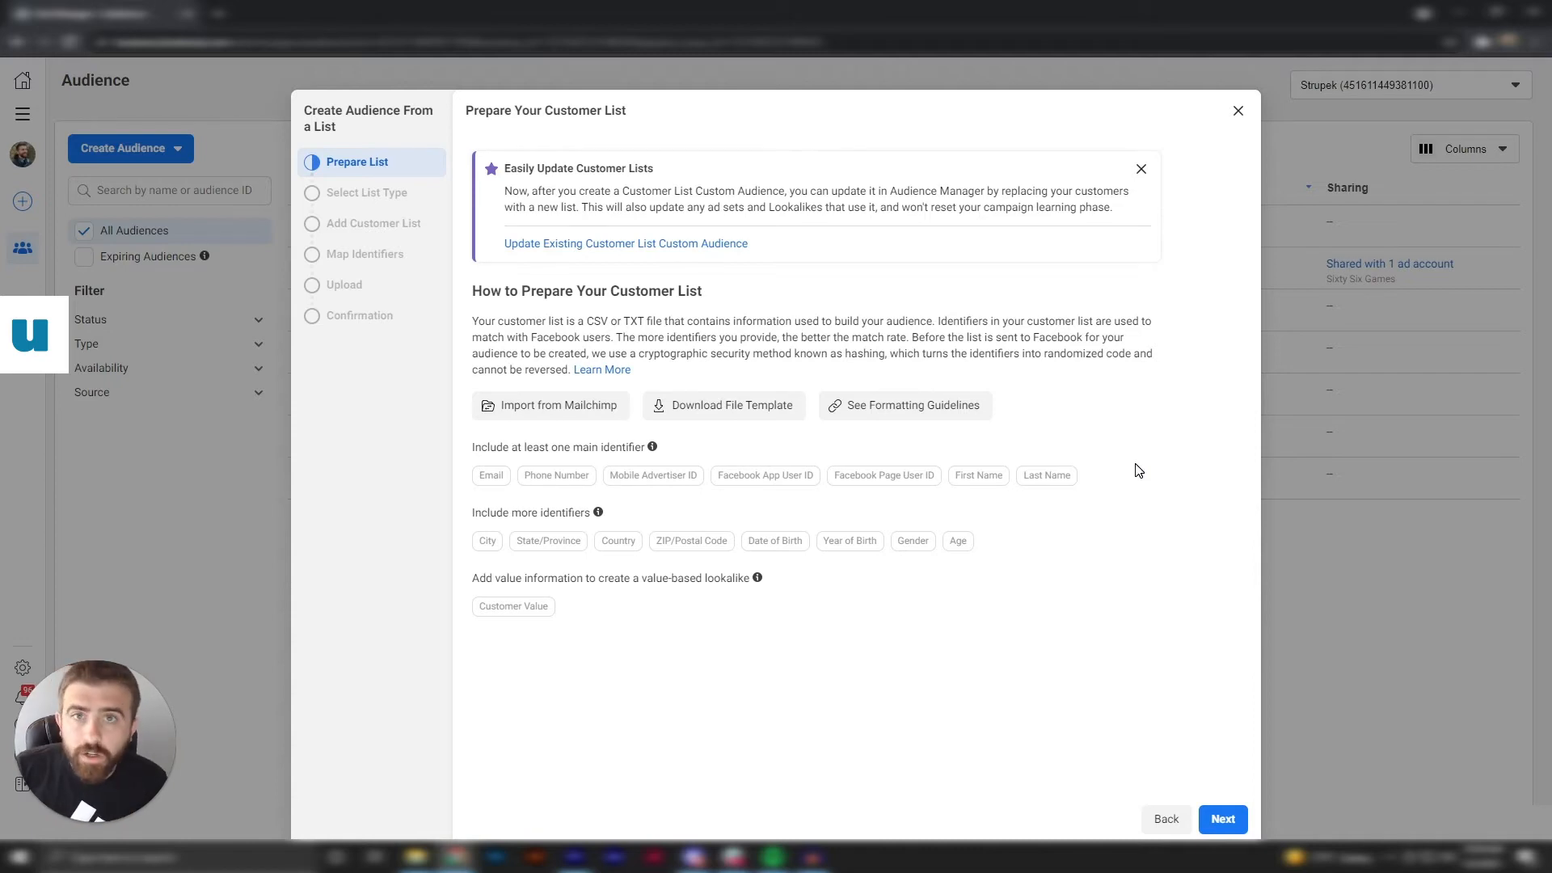
pyautogui.click(768, 412)
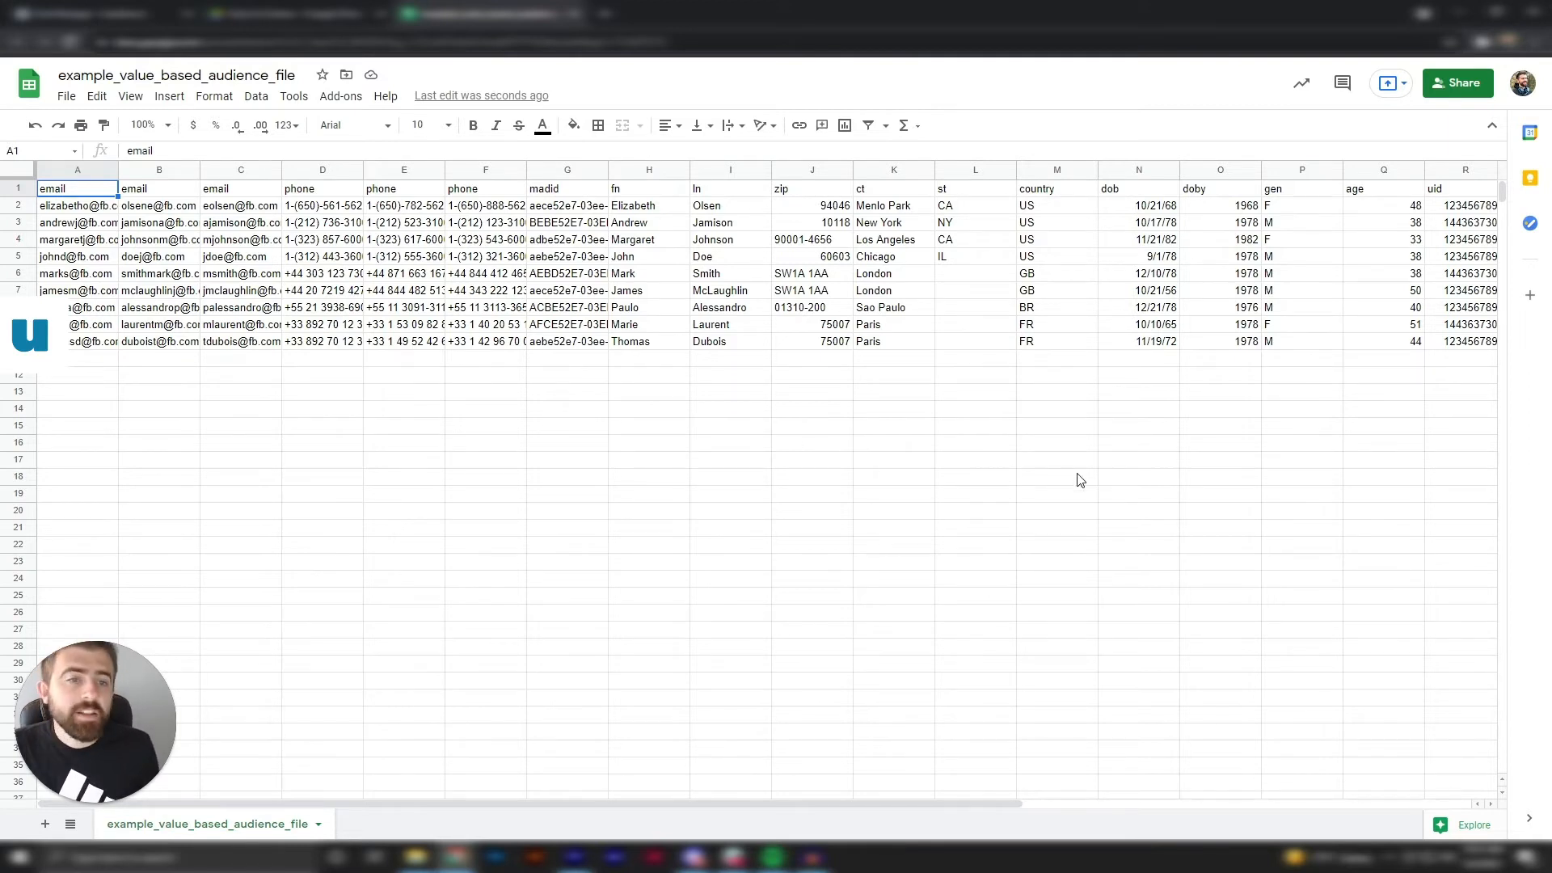
# Look over the columns of the example_value_based_audience_file template in Google Sheets and compare them with the customer list identifiers
pyautogui.moveTo(779, 802); pyautogui.dragTo(485, 803)
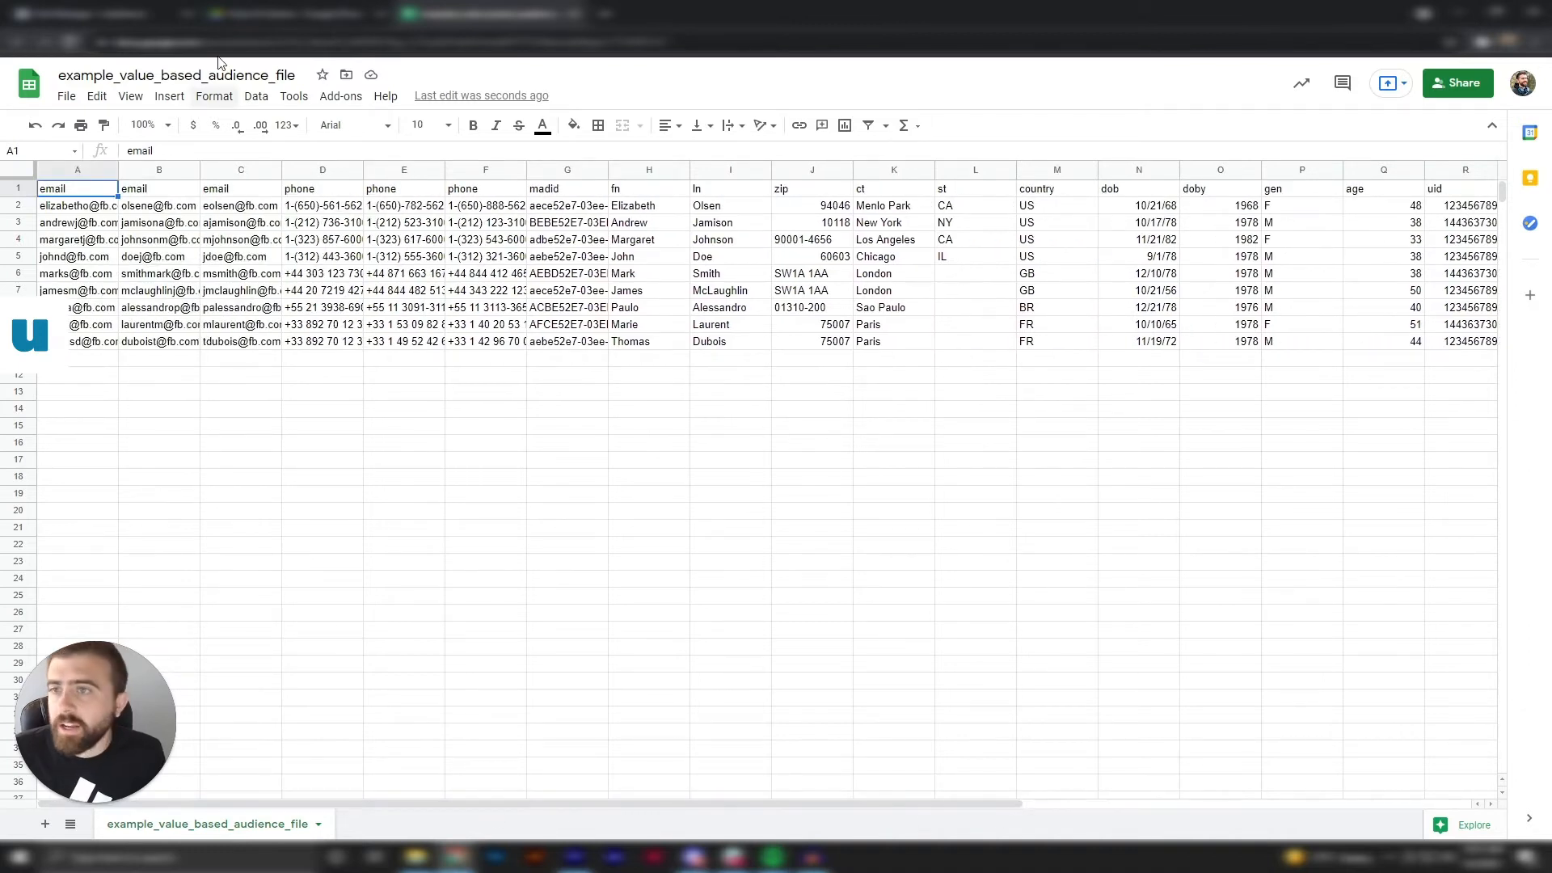
pyautogui.click(300, 14)
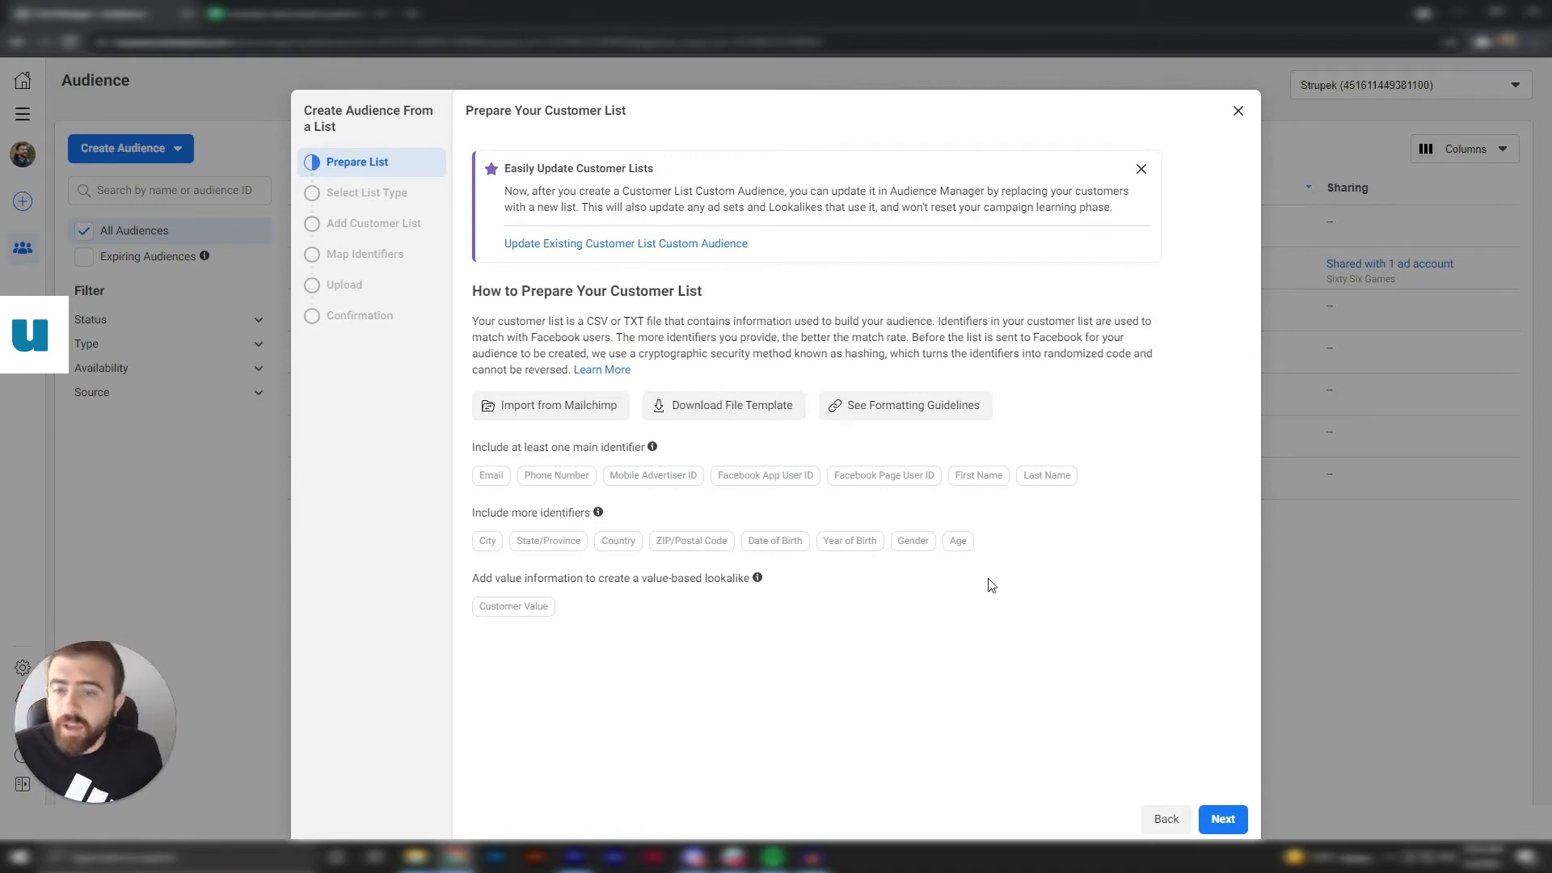
pyautogui.click(331, 14)
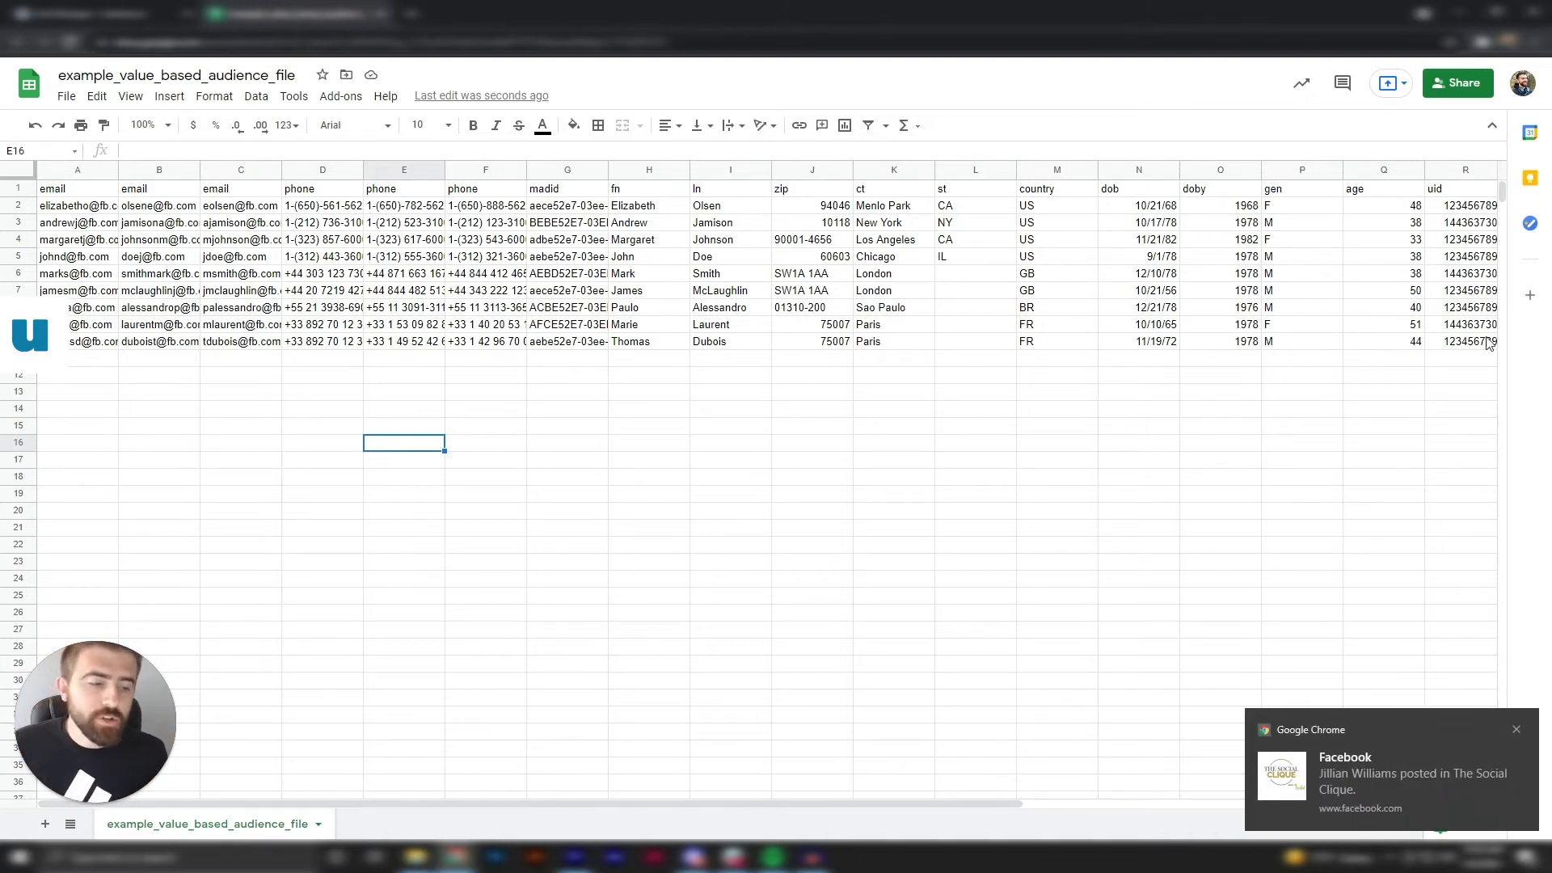
pyautogui.click(1516, 730)
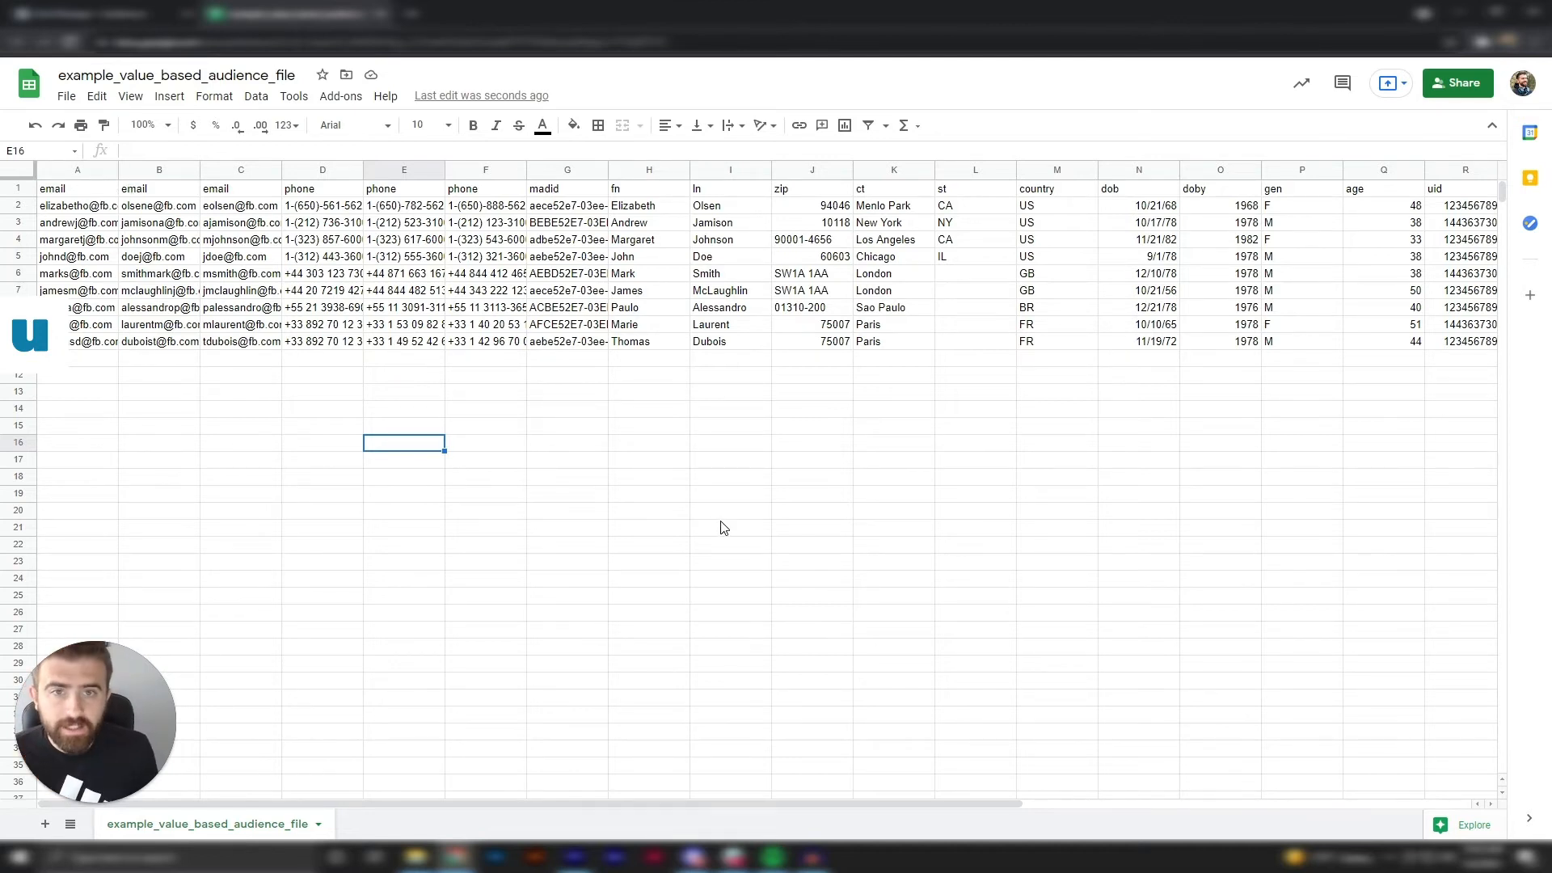
# Examine the three email columns and the first customer's entries in the template
pyautogui.click(96, 209)
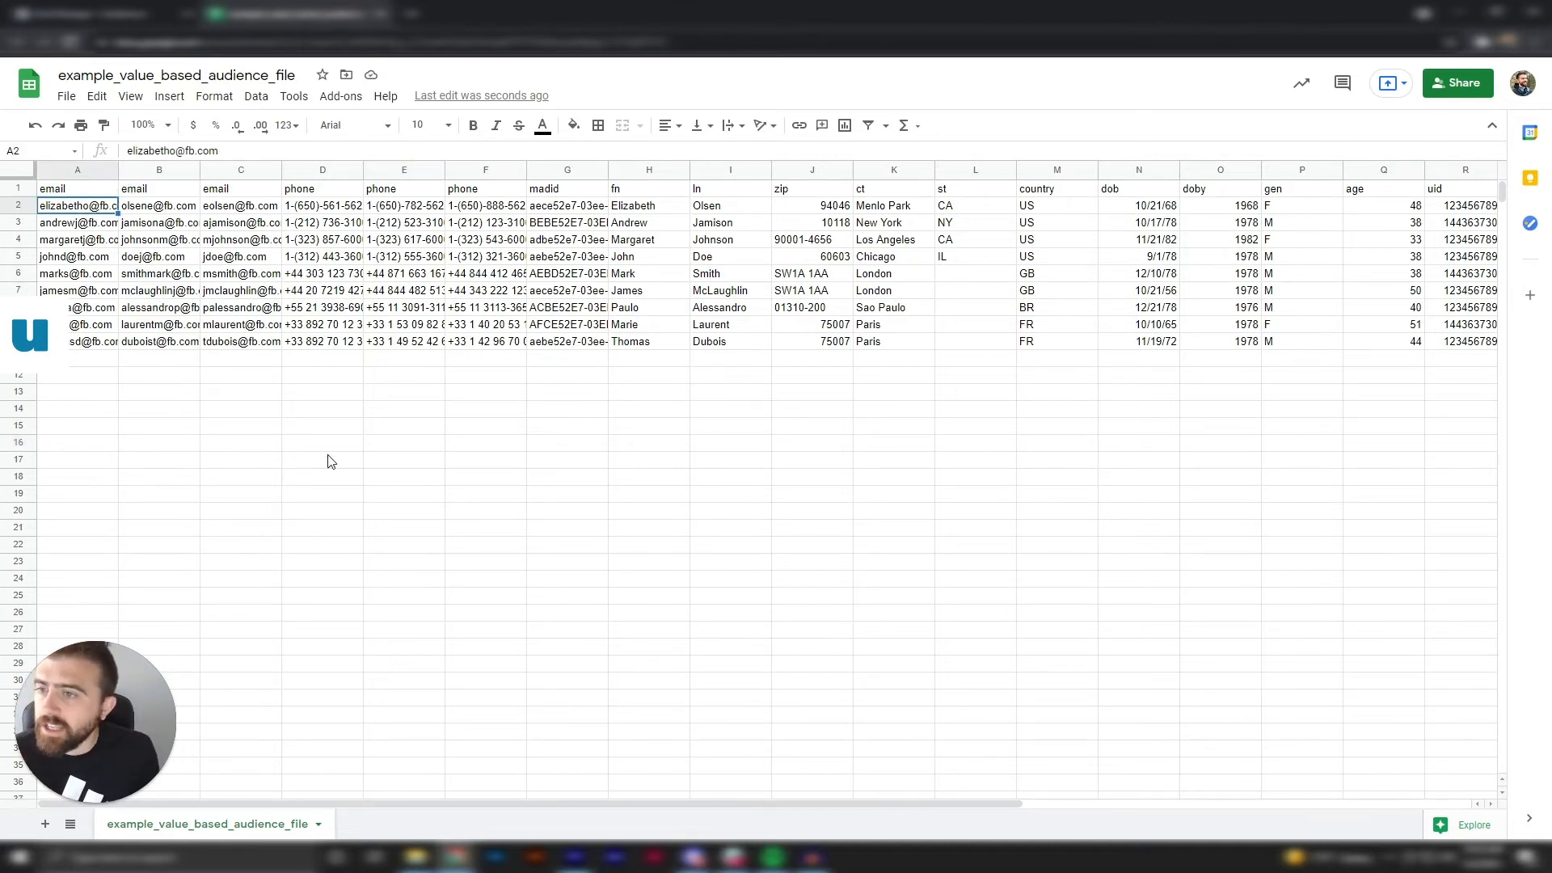
pyautogui.click(158, 170)
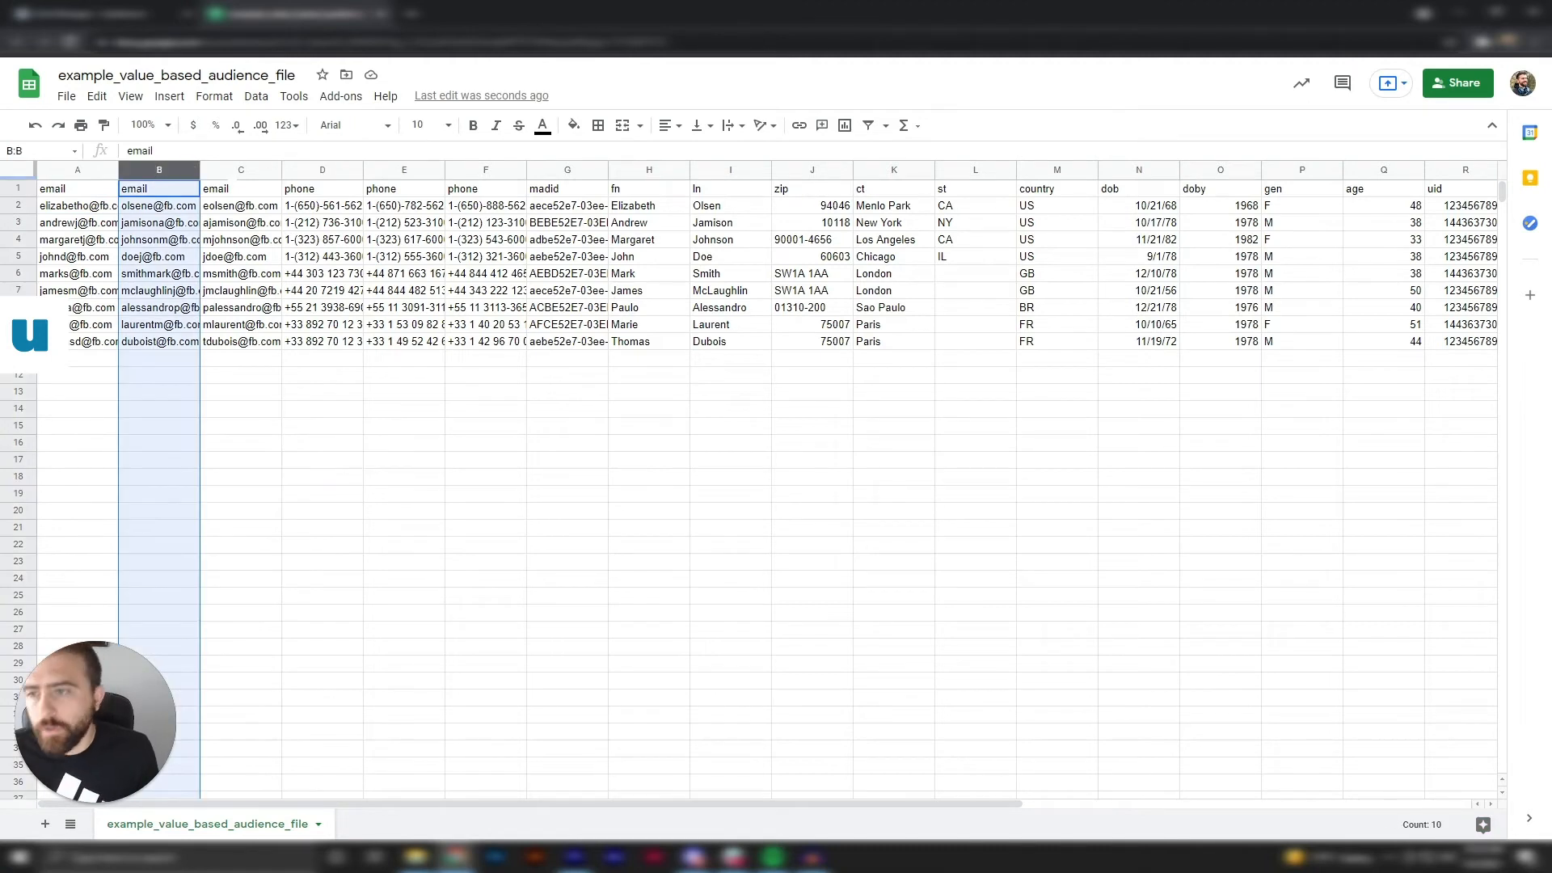
pyautogui.click(90, 215)
pyautogui.click(161, 209)
pyautogui.click(242, 208)
pyautogui.click(101, 211)
pyautogui.click(145, 212)
pyautogui.click(233, 212)
pyautogui.click(235, 376)
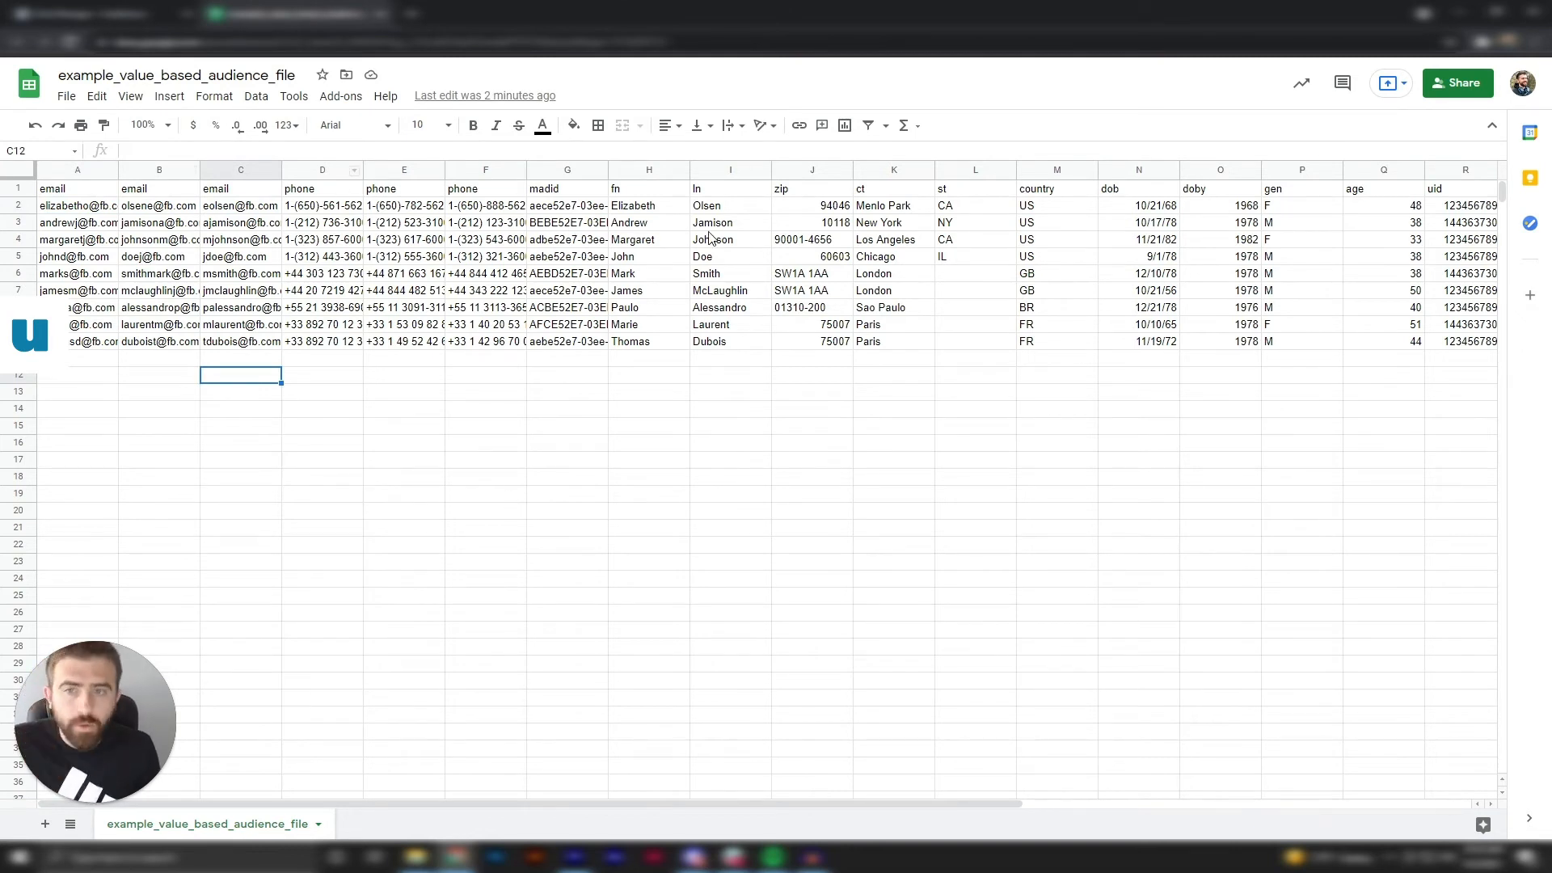
# Delete the madid column from the template sheet and check the remaining header row
pyautogui.click(558, 170)
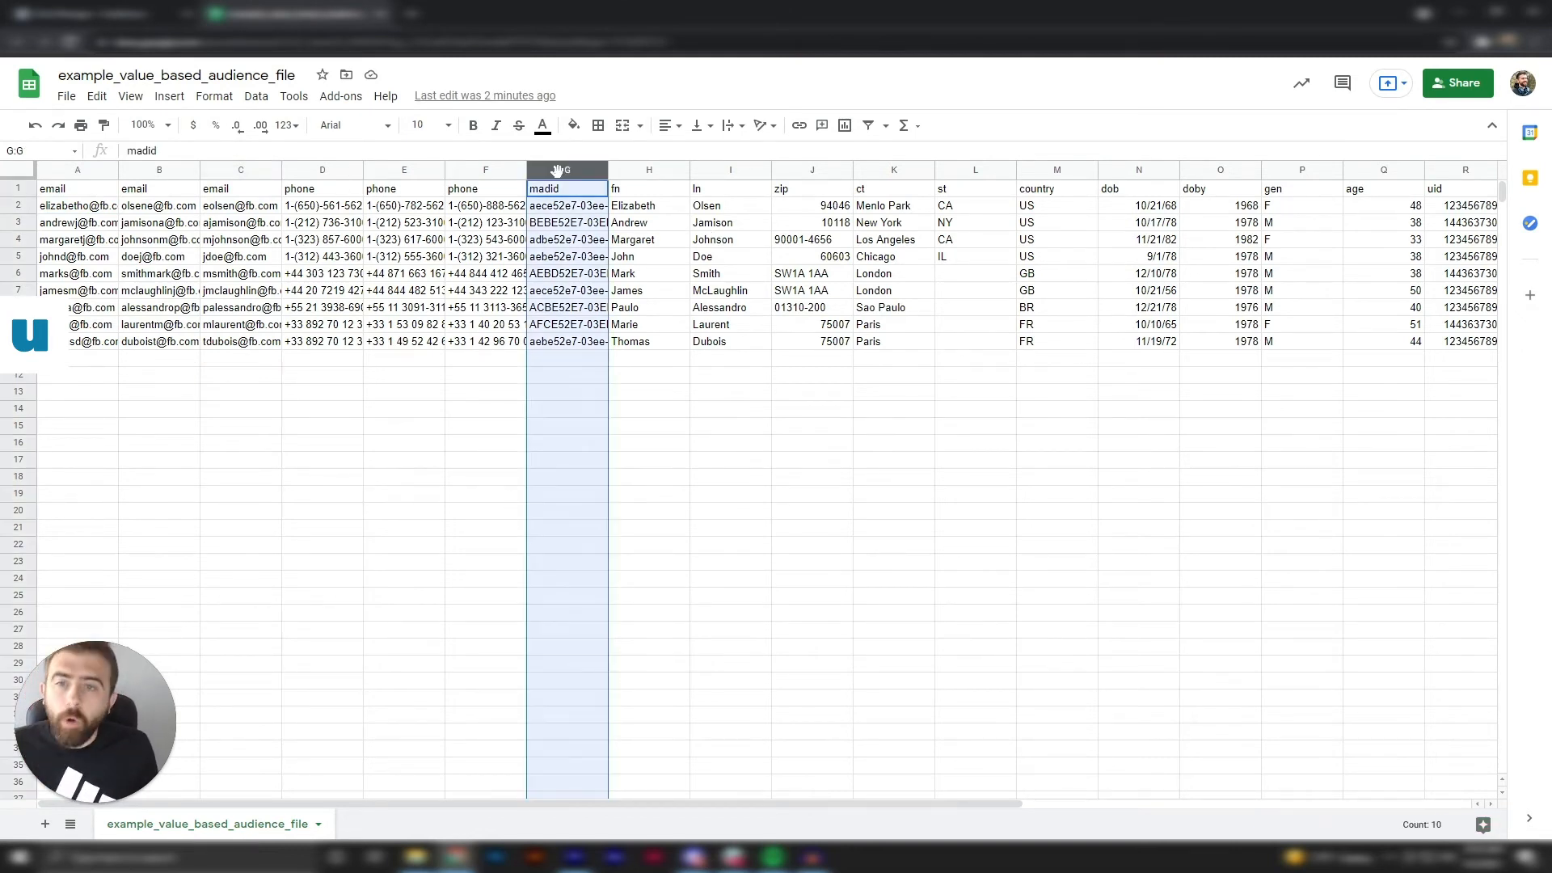
pyautogui.rightClick(558, 172)
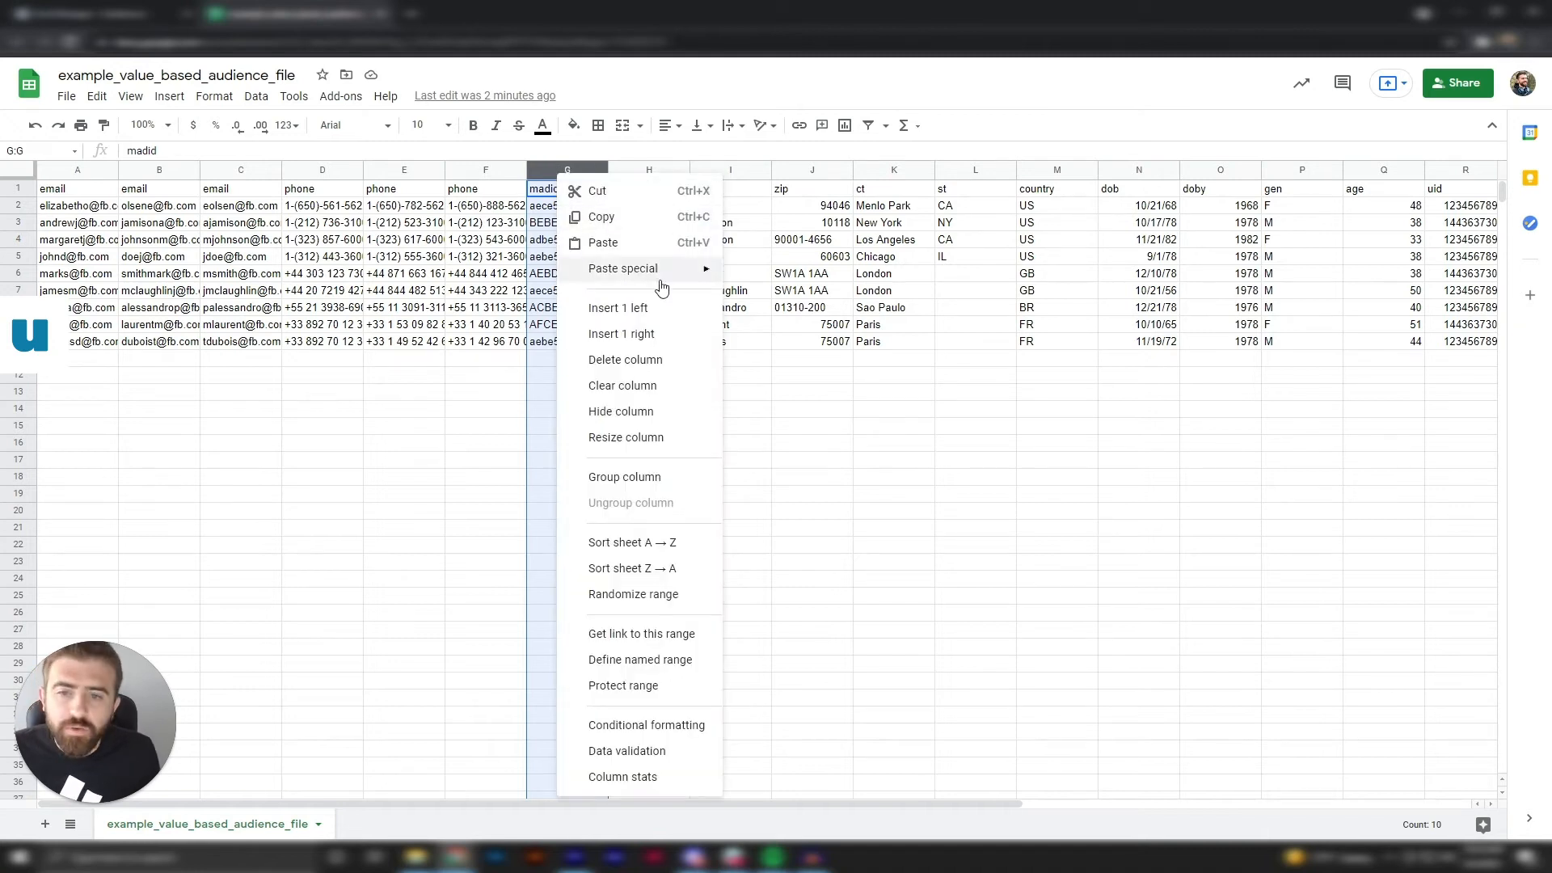
pyautogui.click(625, 360)
pyautogui.click(894, 443)
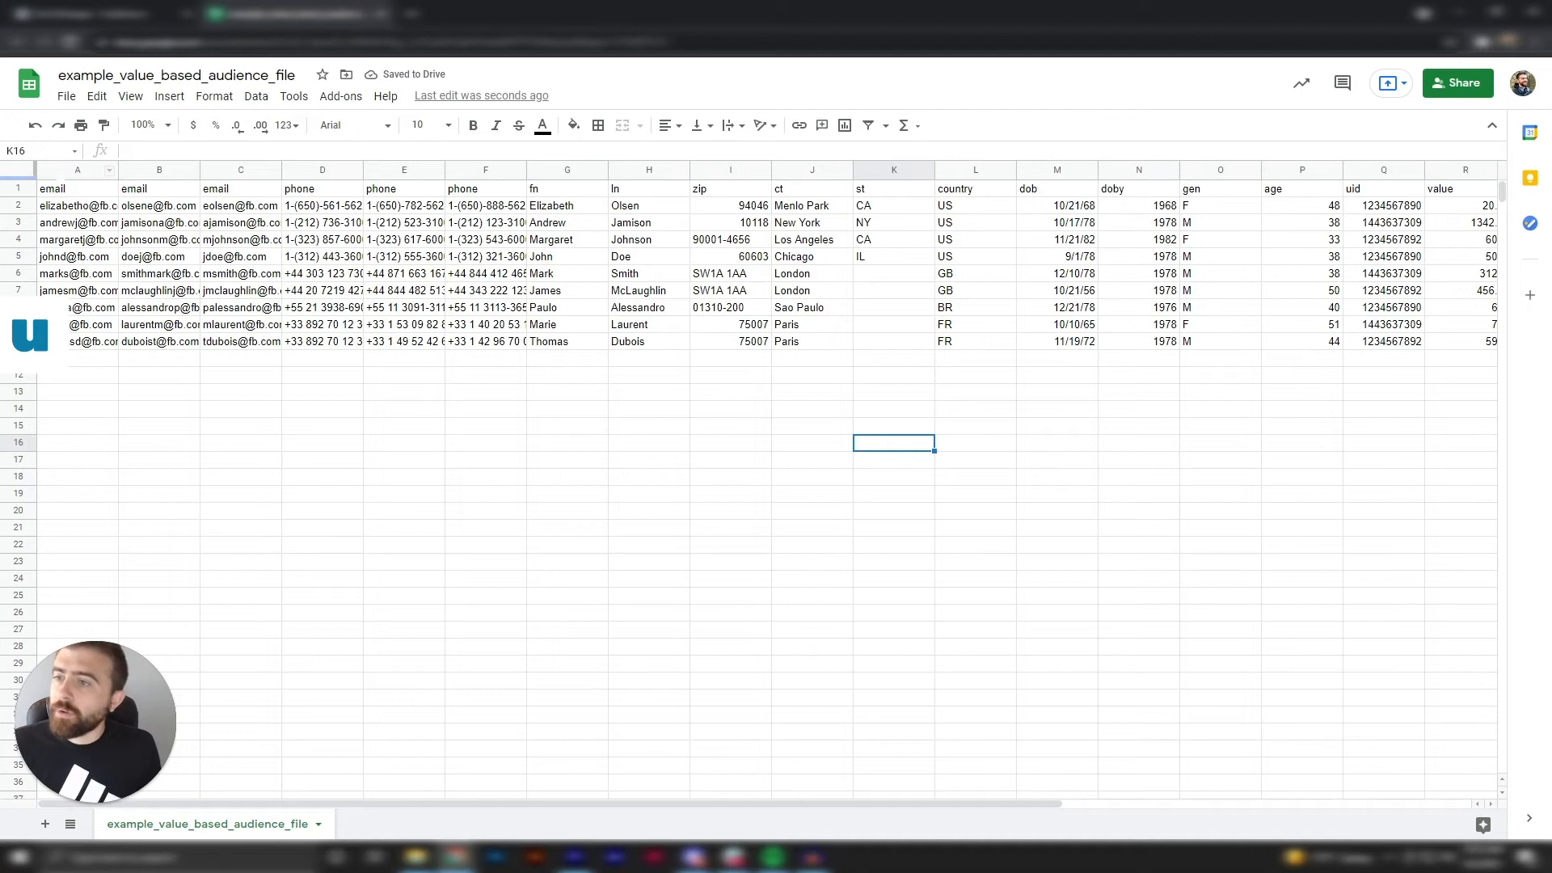
pyautogui.moveTo(77, 198); pyautogui.dragTo(1302, 197)
pyautogui.click(1273, 486)
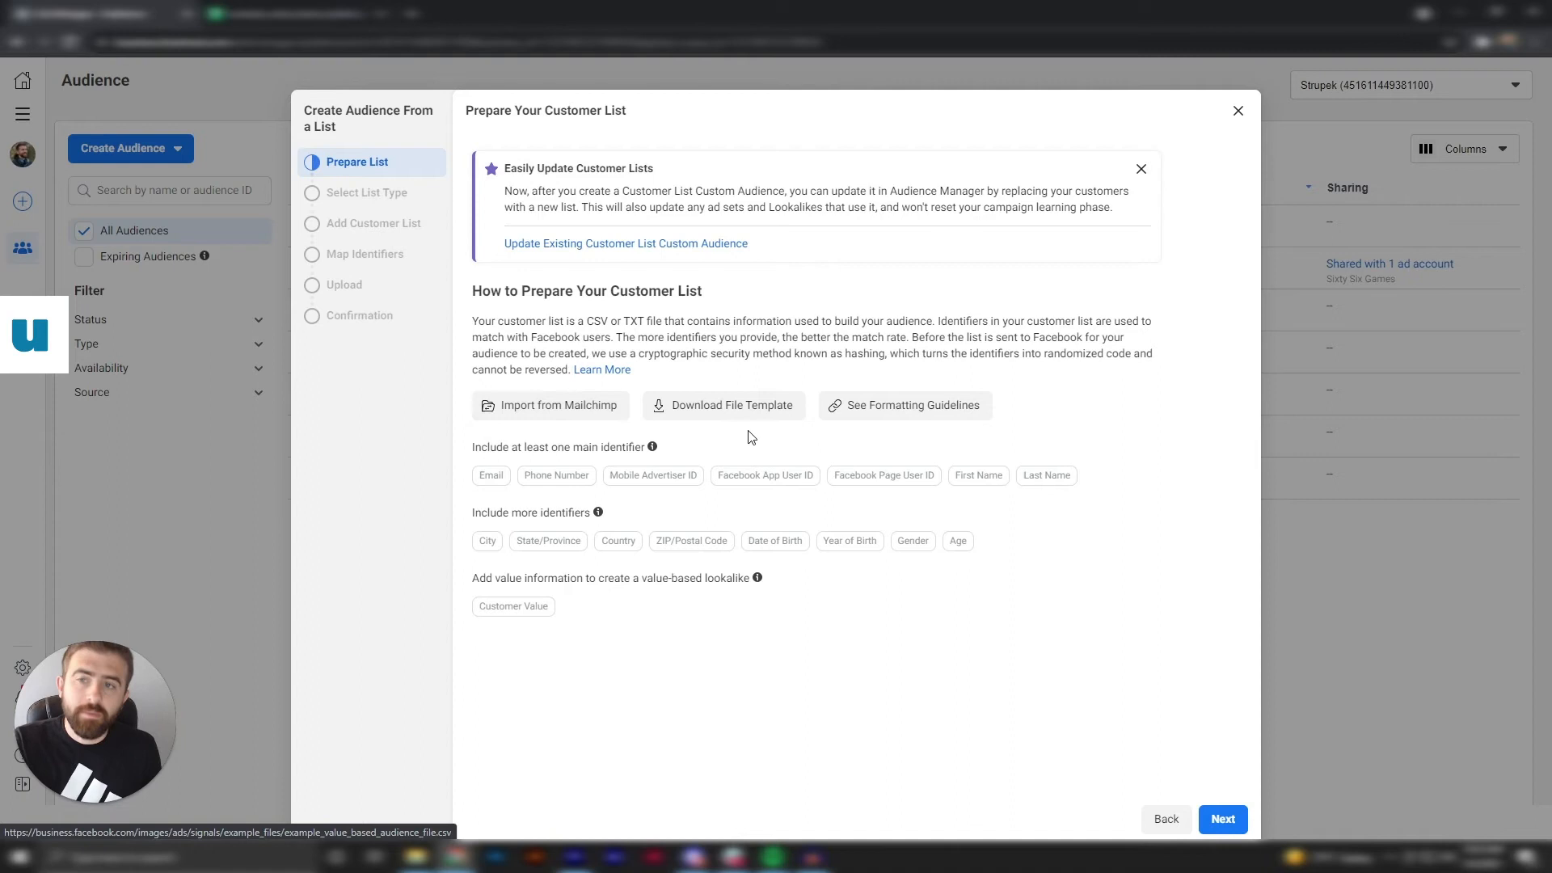
# Continue in the audience setup with a list without customer value, and import the mapped customer list to create the audience
pyautogui.click(1225, 818)
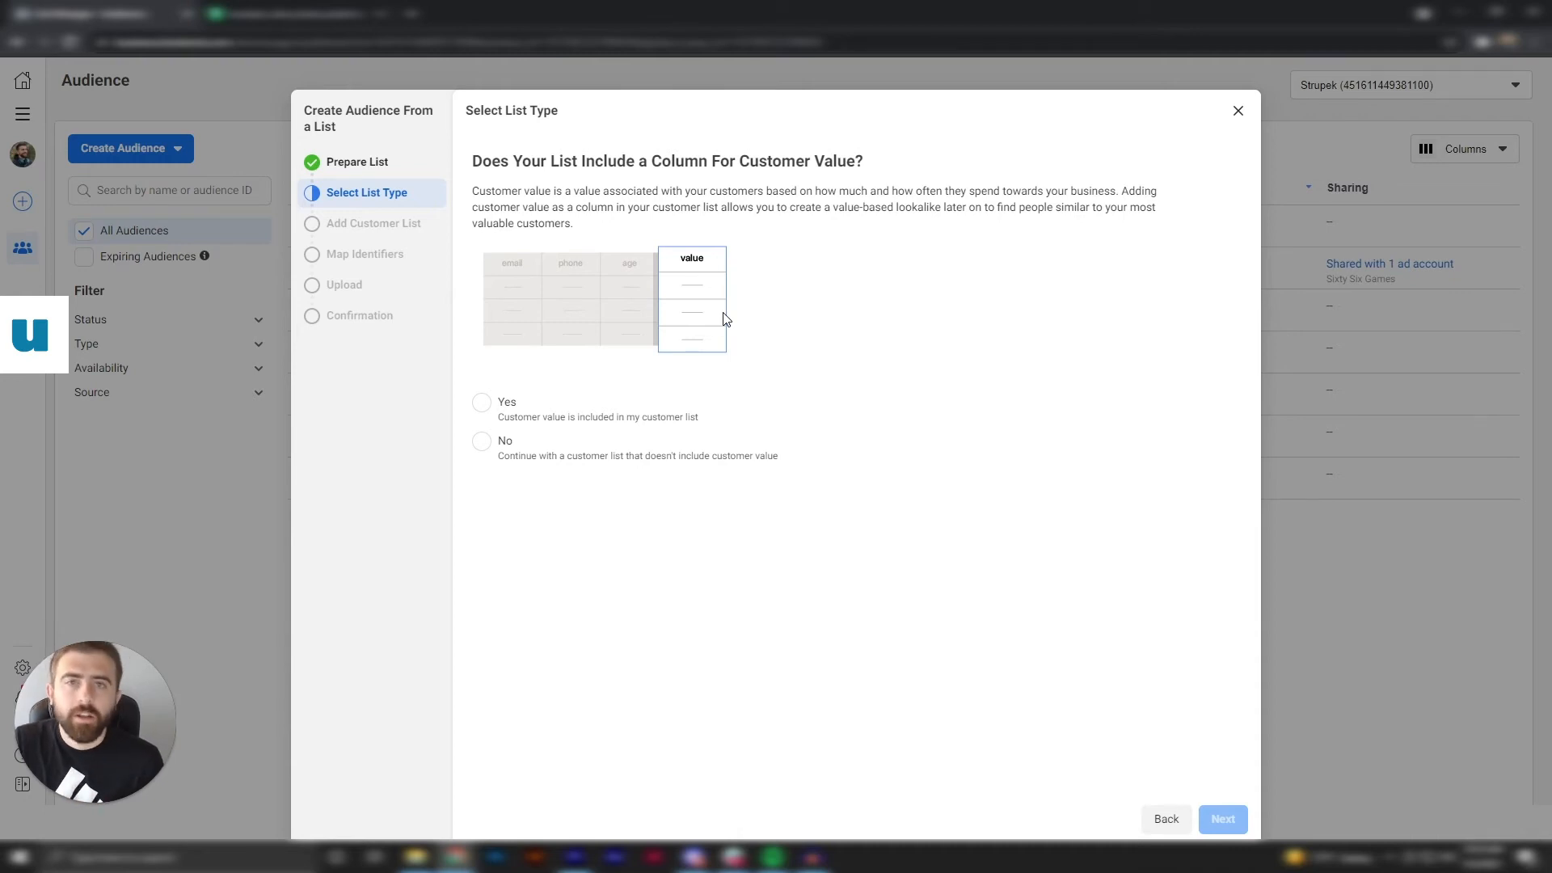
pyautogui.click(480, 443)
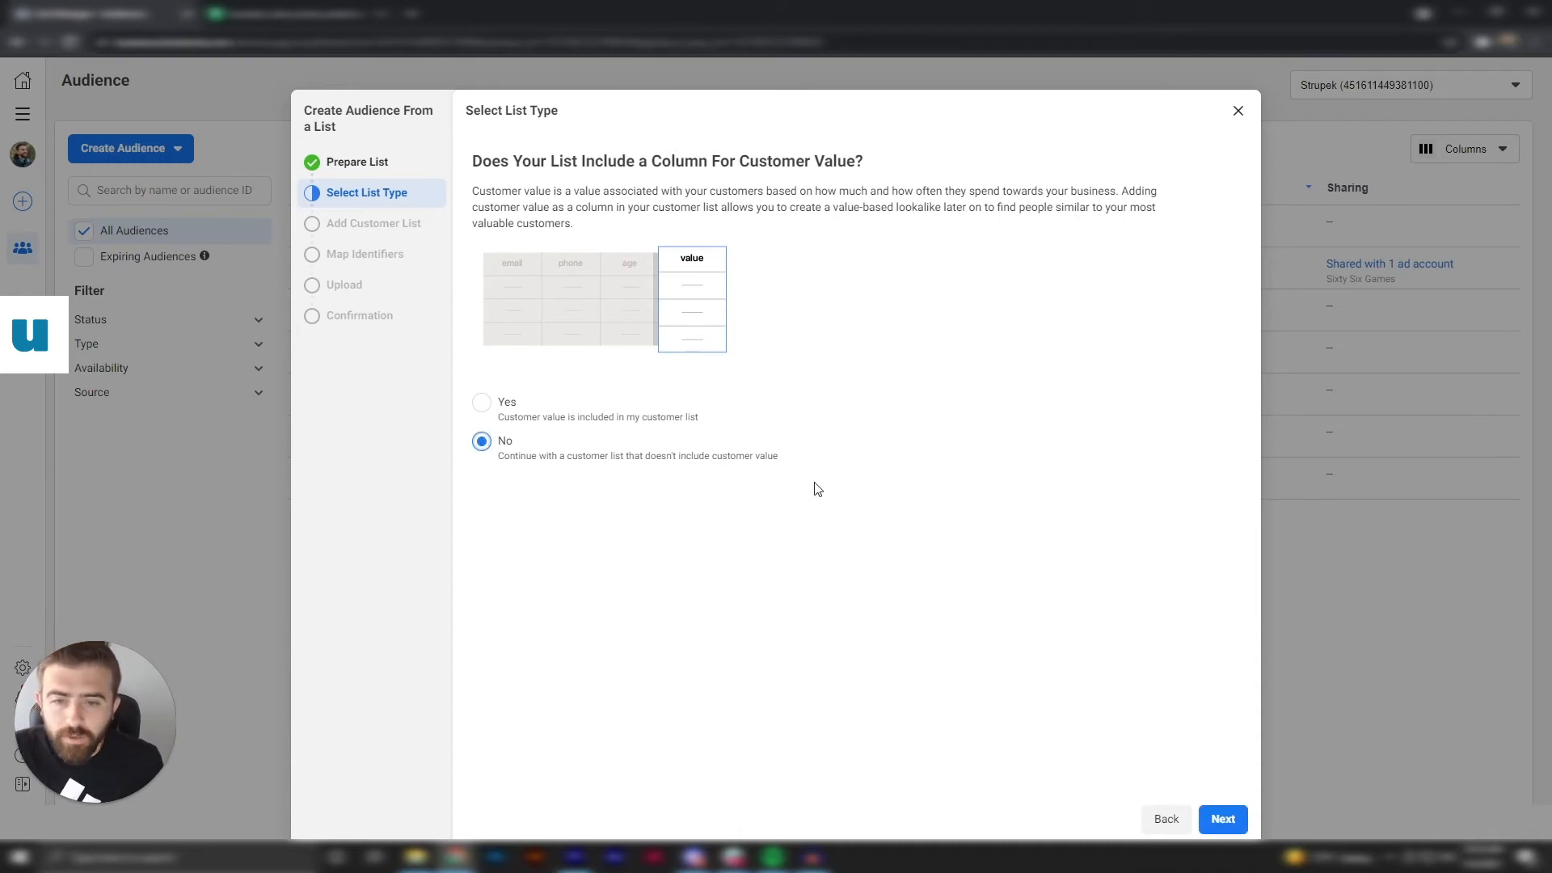
pyautogui.click(1223, 819)
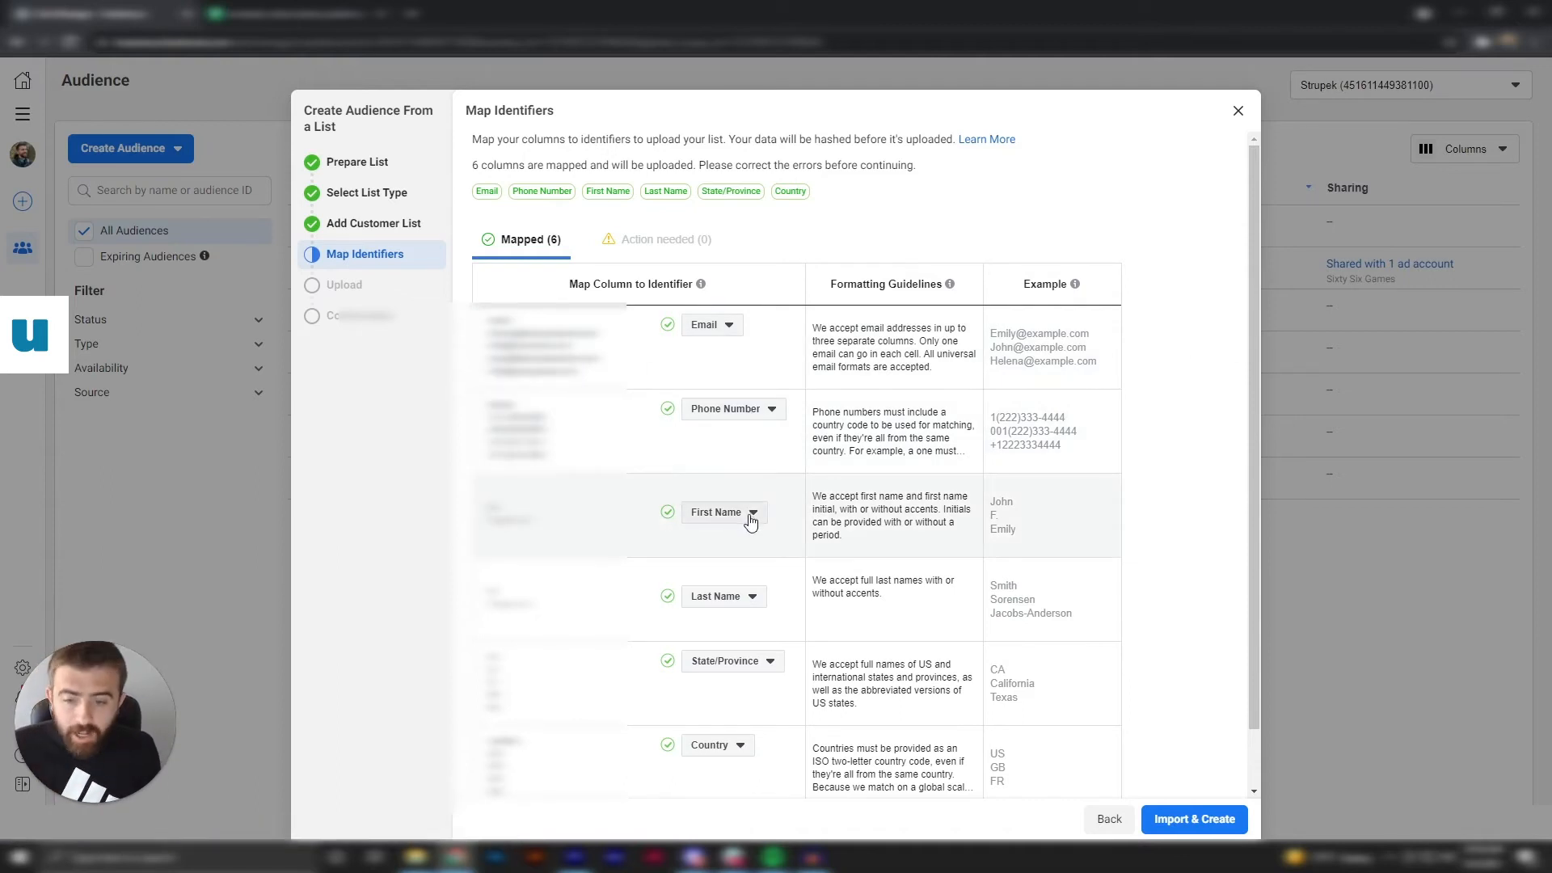
pyautogui.scroll(-2, 751, 520)
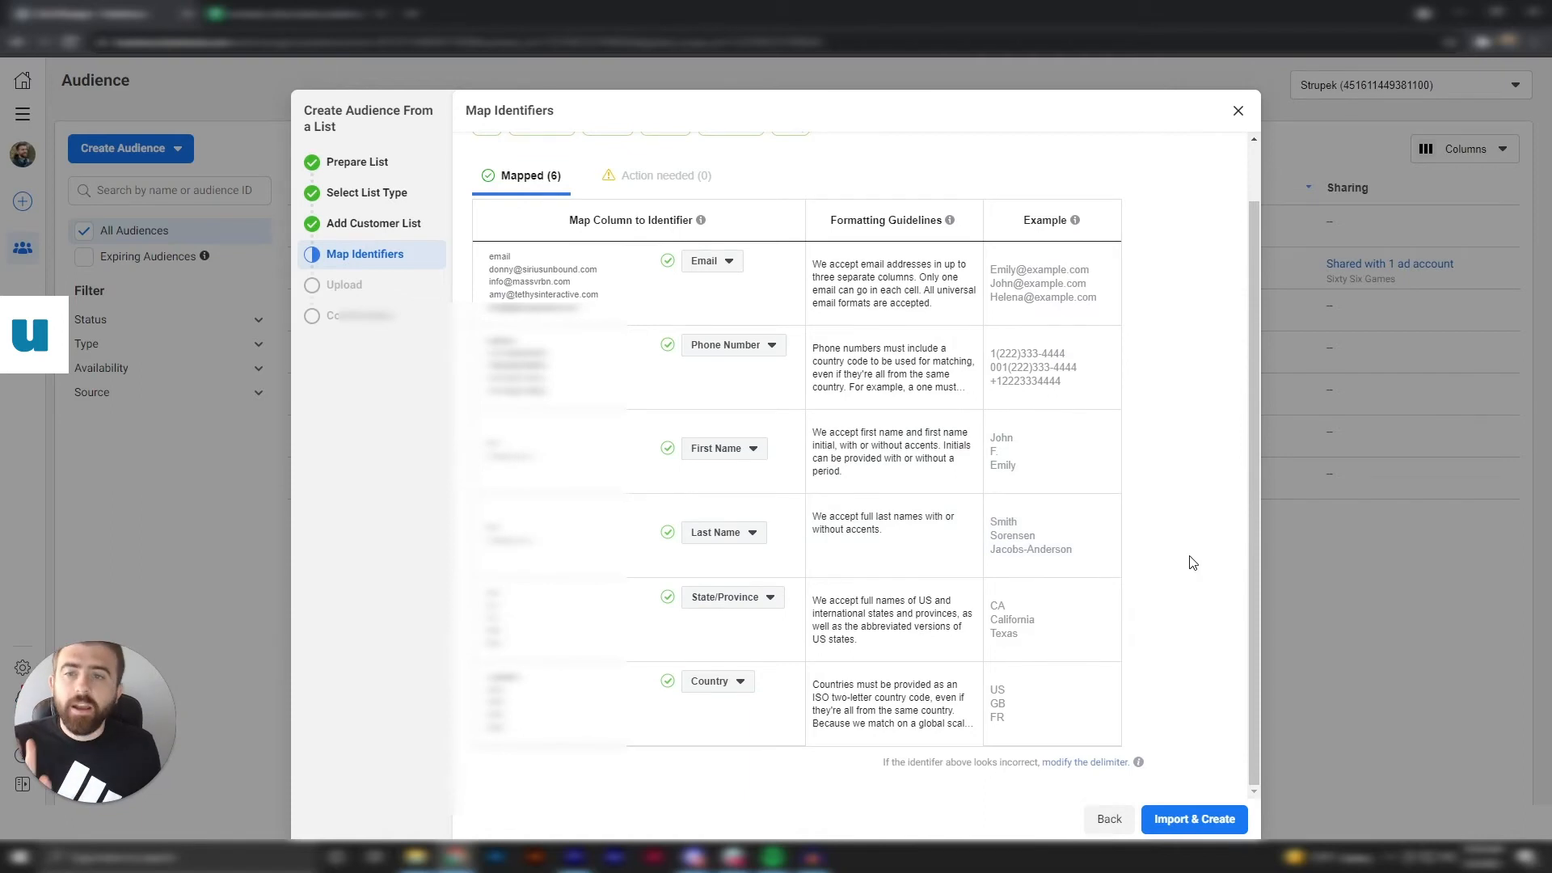
pyautogui.click(1212, 829)
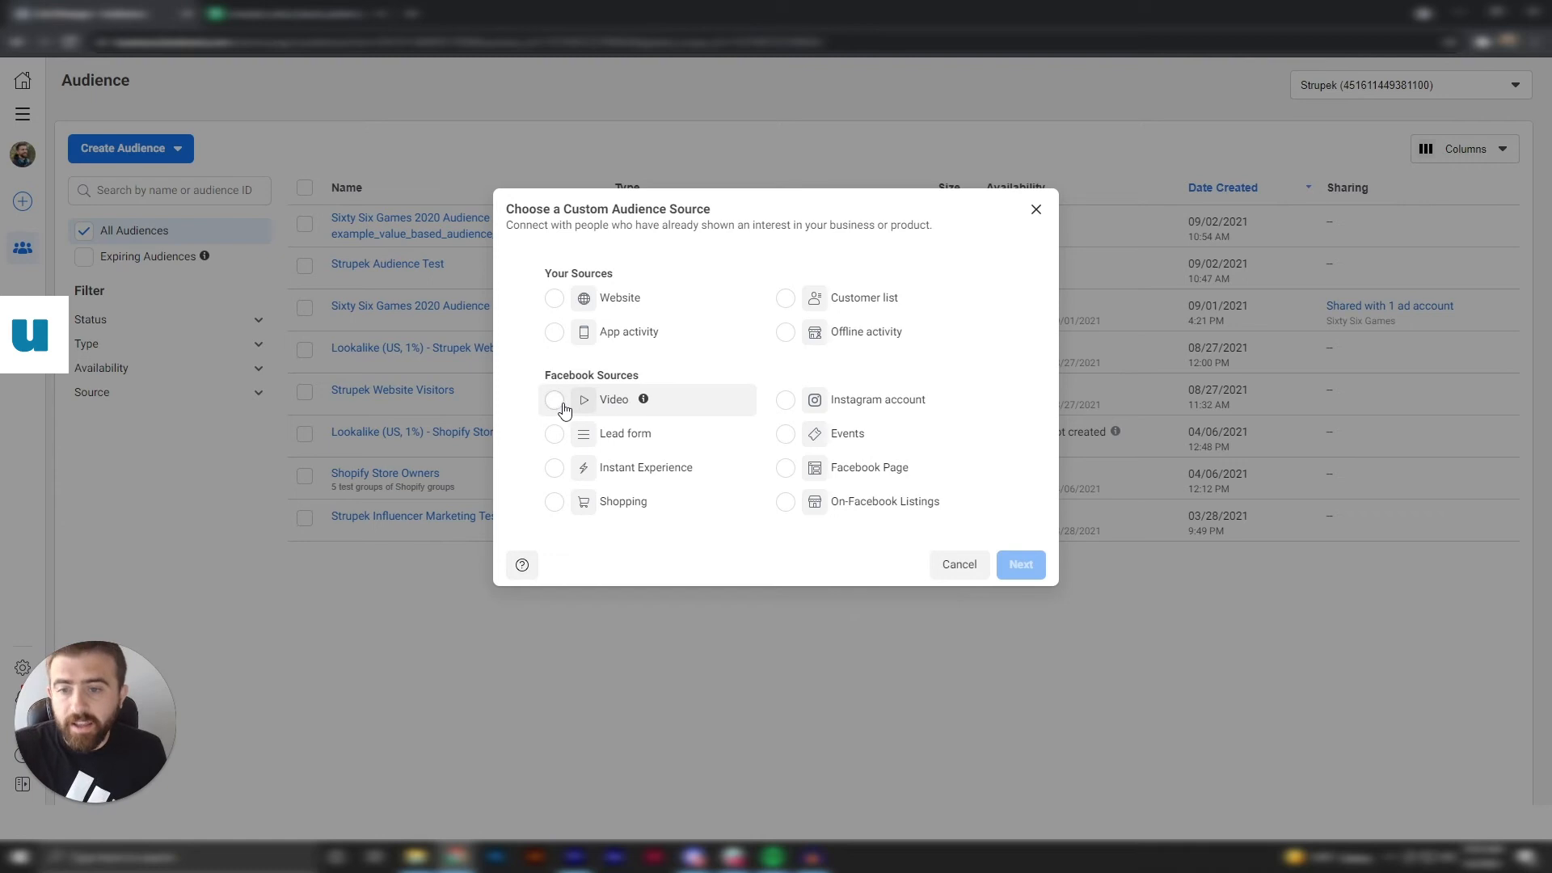
# Set up a video engagement custom audience for people who viewed at least 10 seconds of a video
pyautogui.click(561, 406)
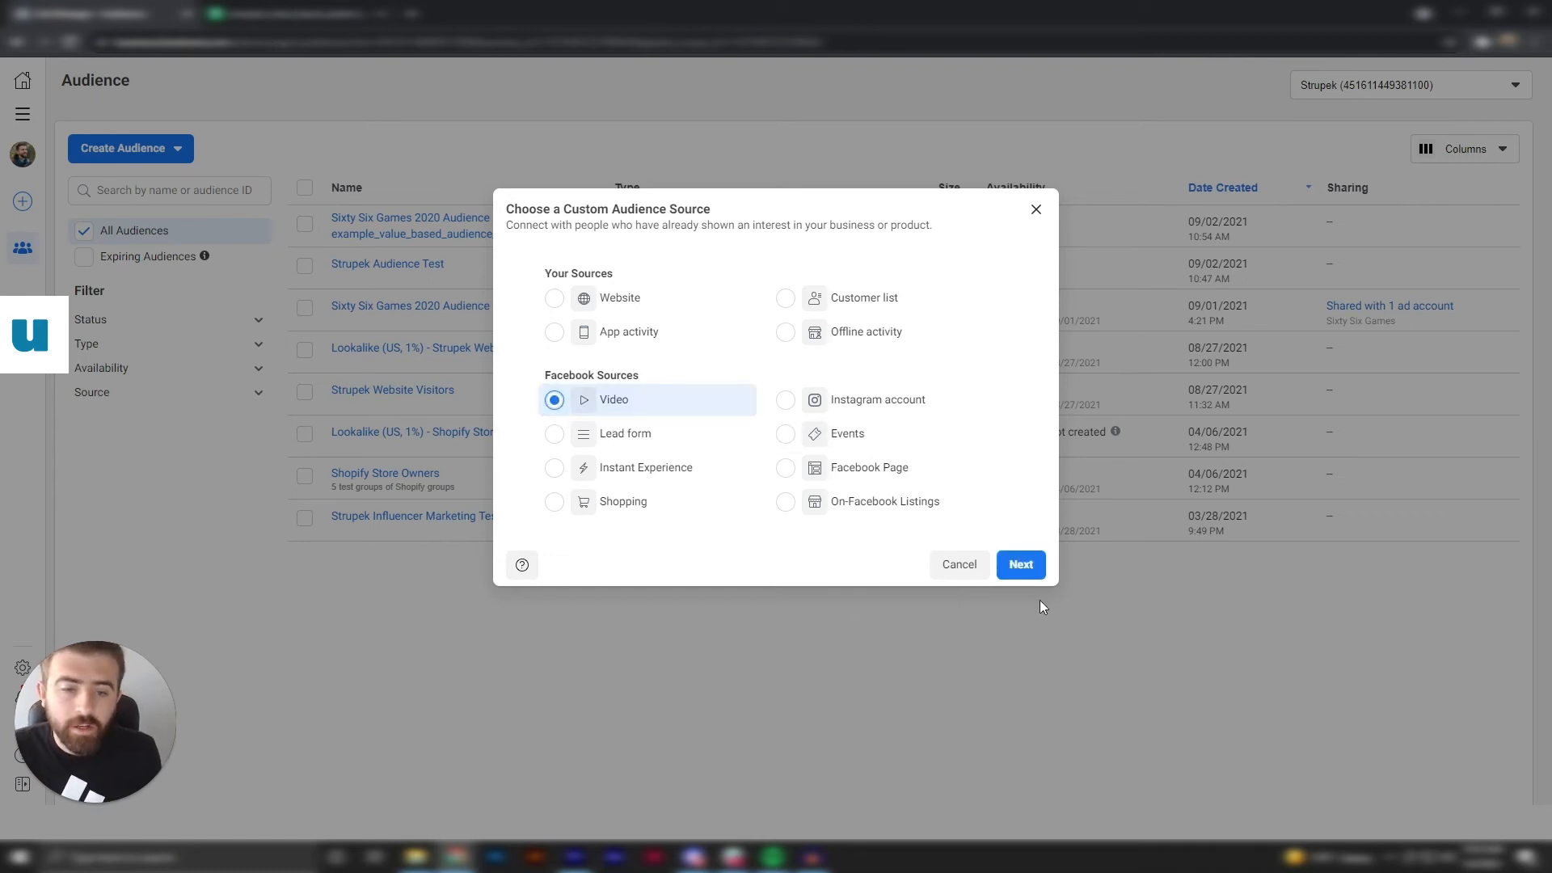
pyautogui.click(1021, 564)
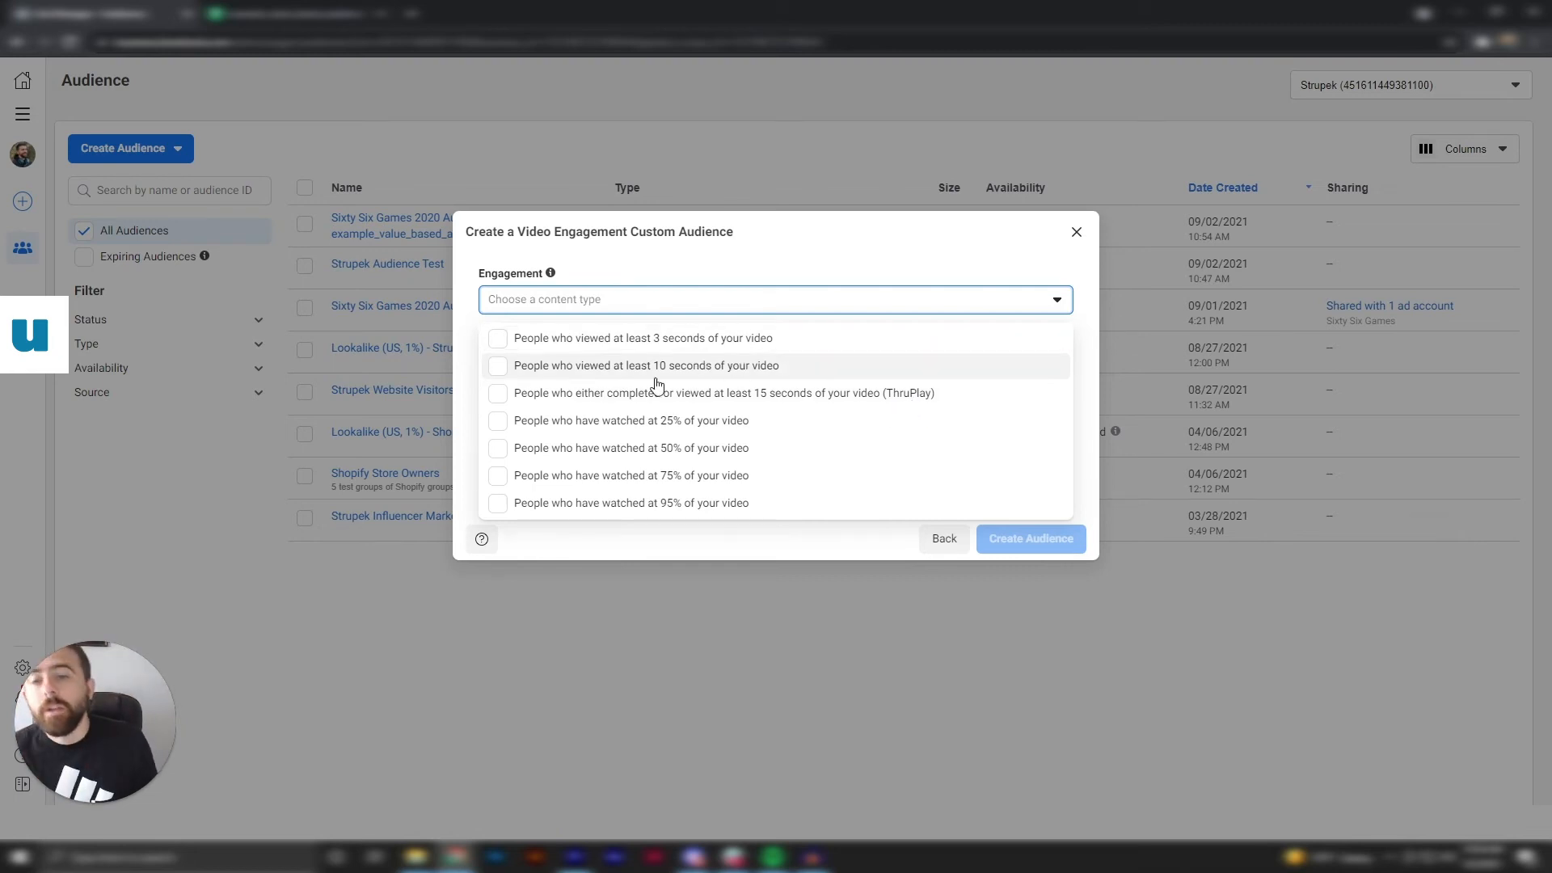
pyautogui.click(507, 376)
pyautogui.click(866, 253)
pyautogui.click(565, 391)
pyautogui.moveTo(538, 369)
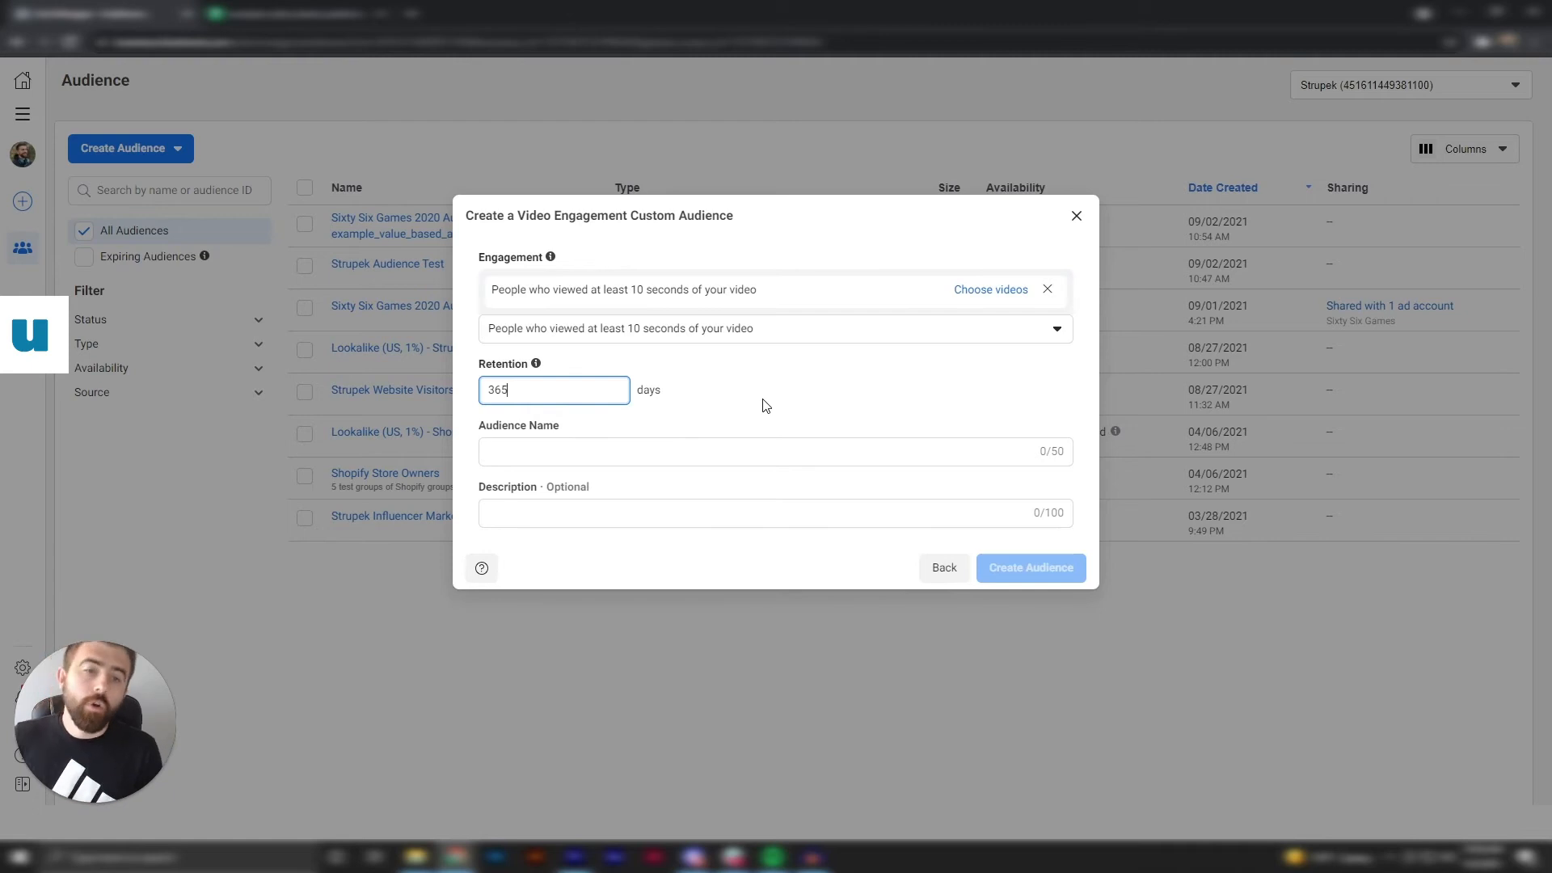
# Start choosing videos for the engagement rule, keep Facebook Page as the video source, and select the Strupek page
pyautogui.click(974, 291)
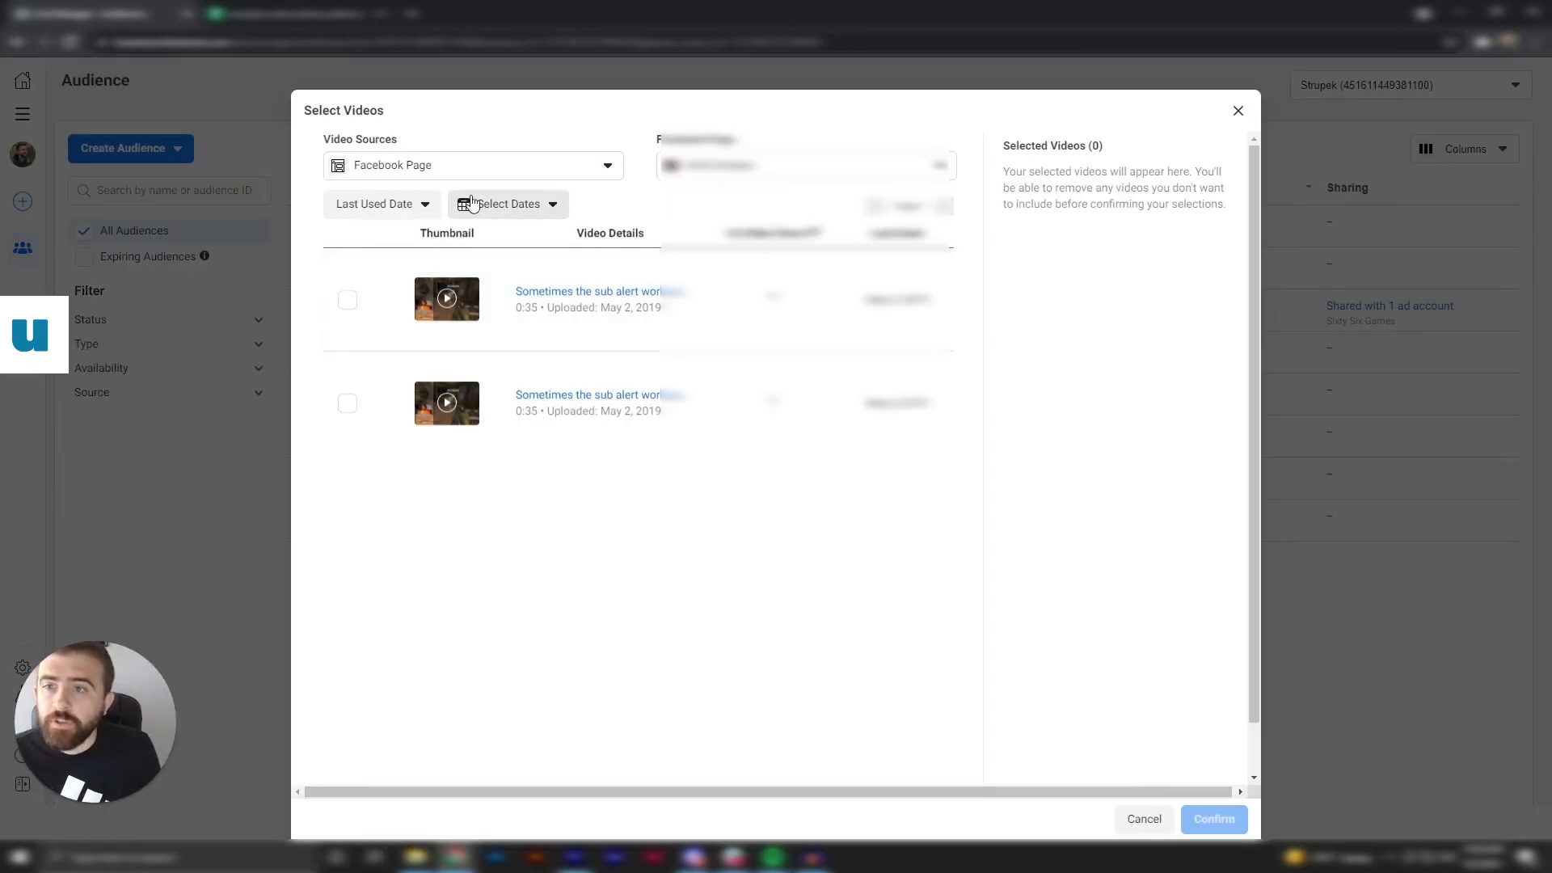
pyautogui.click(804, 170)
pyautogui.click(805, 170)
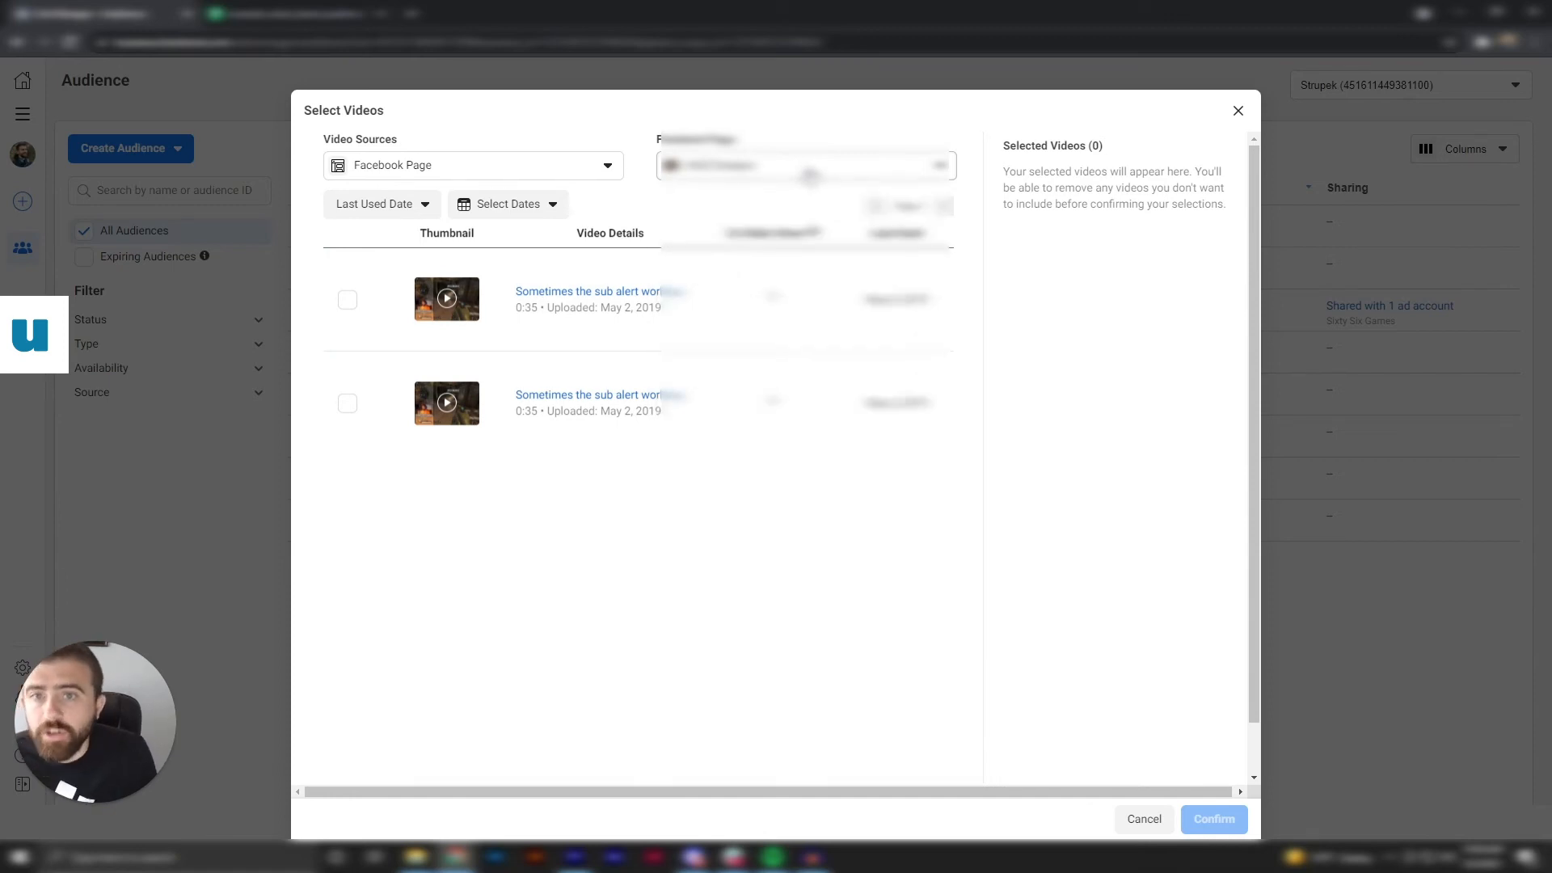
pyautogui.click(605, 166)
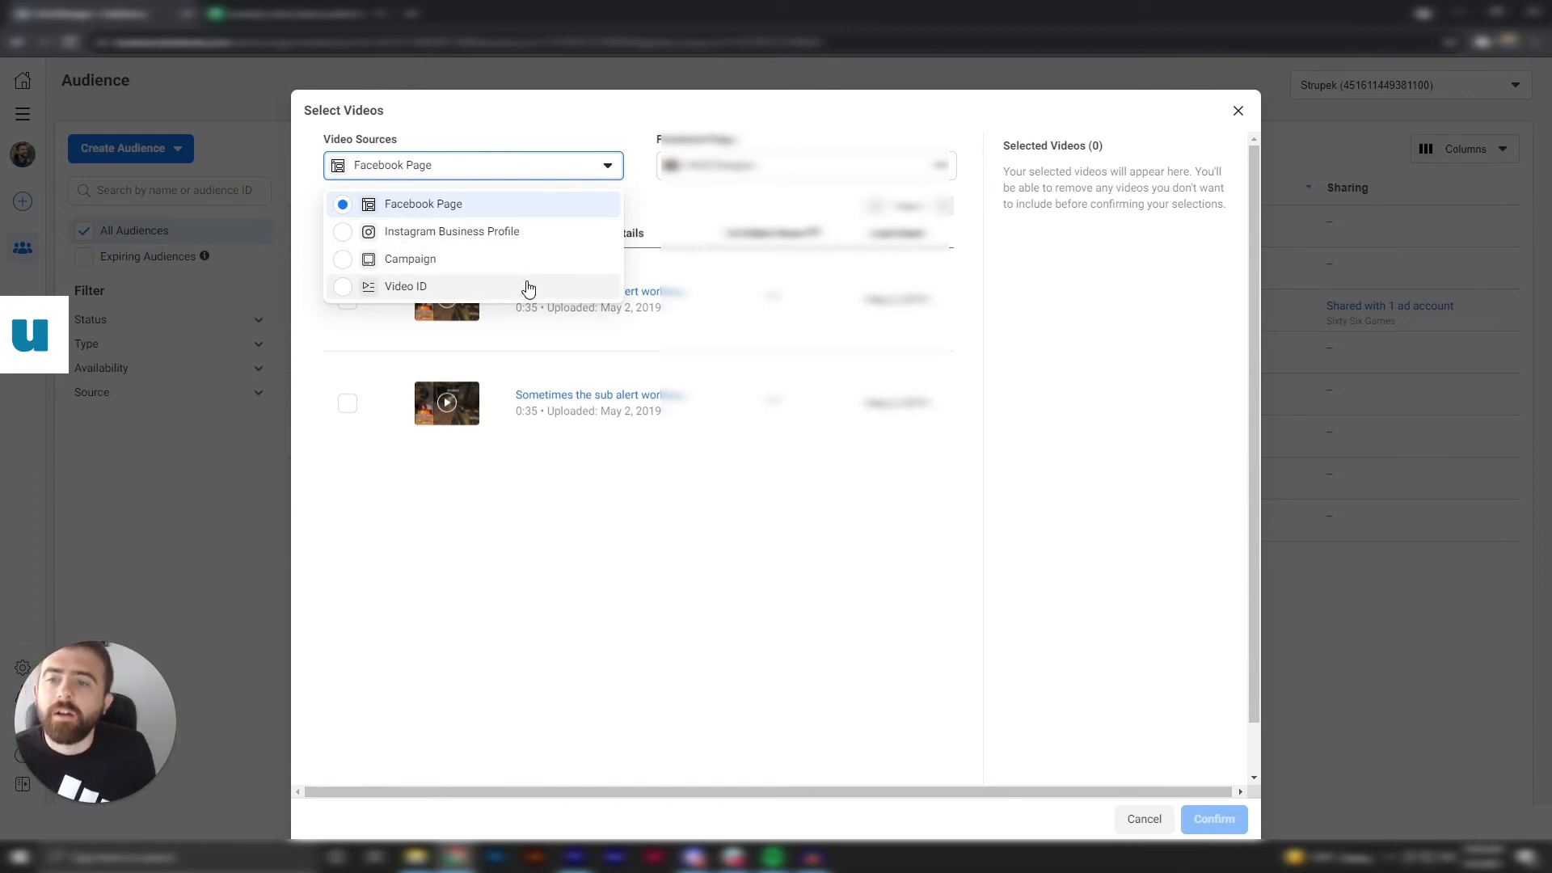
pyautogui.click(595, 165)
pyautogui.click(788, 165)
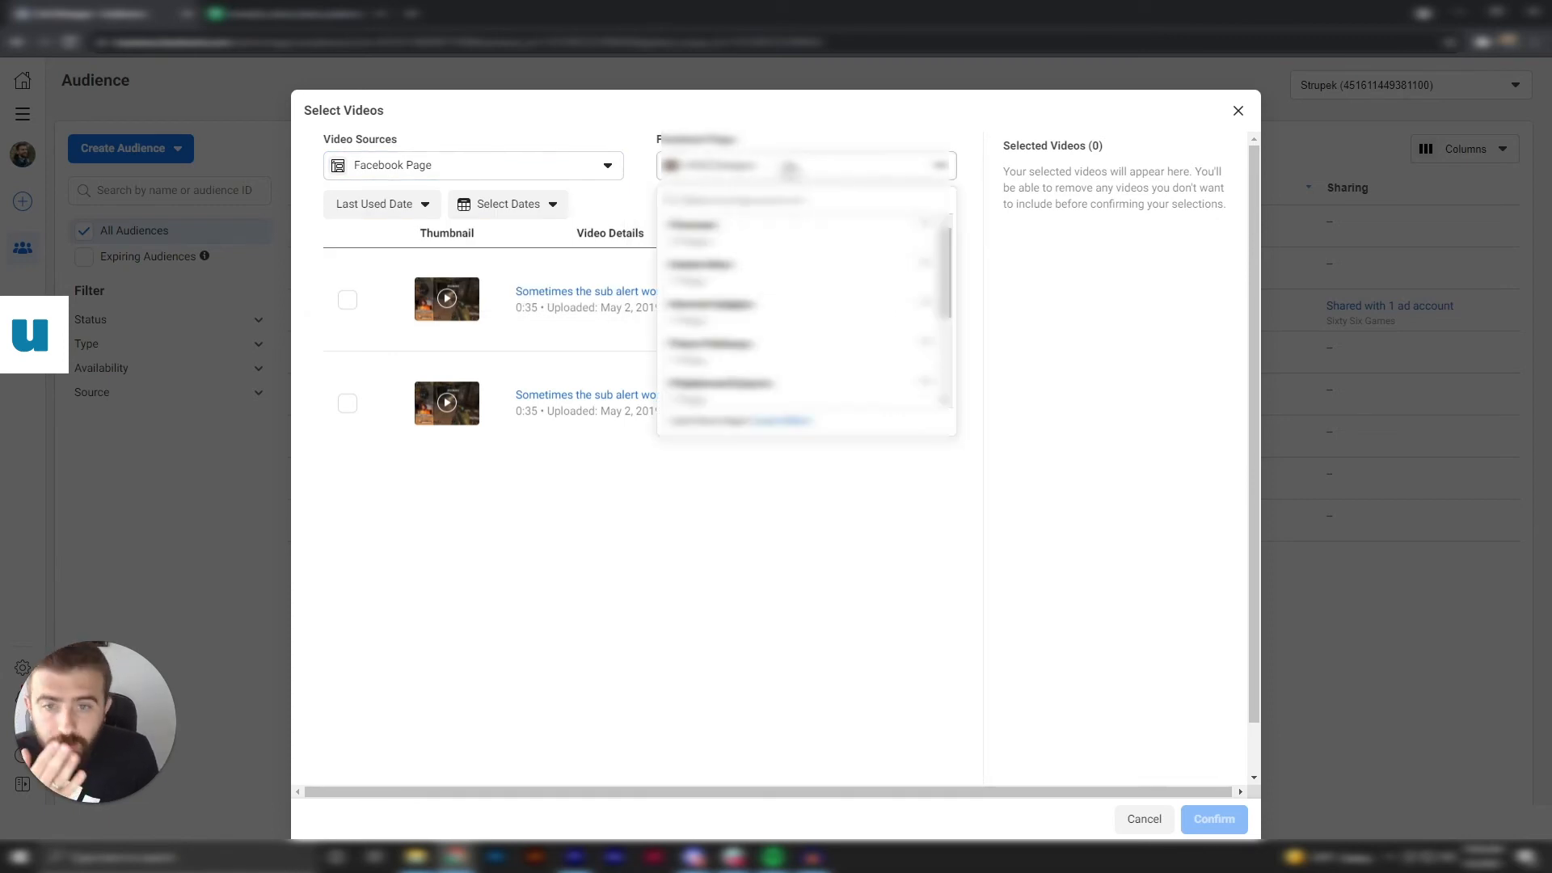
pyautogui.scroll(-3, 801, 243)
pyautogui.scroll(2, 879, 318)
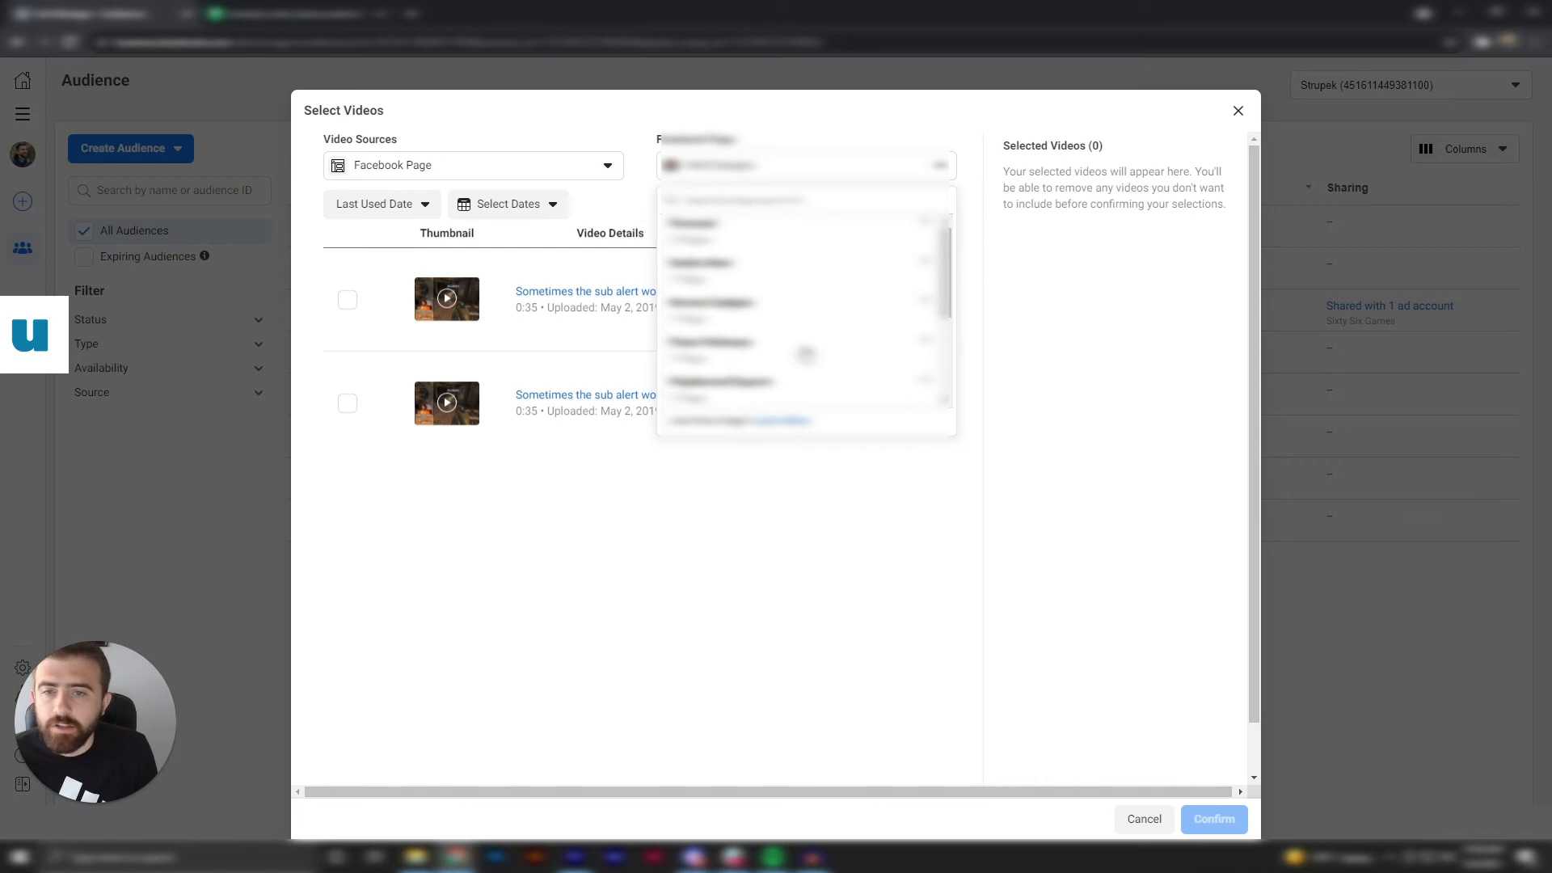
pyautogui.scroll(-4, 806, 354)
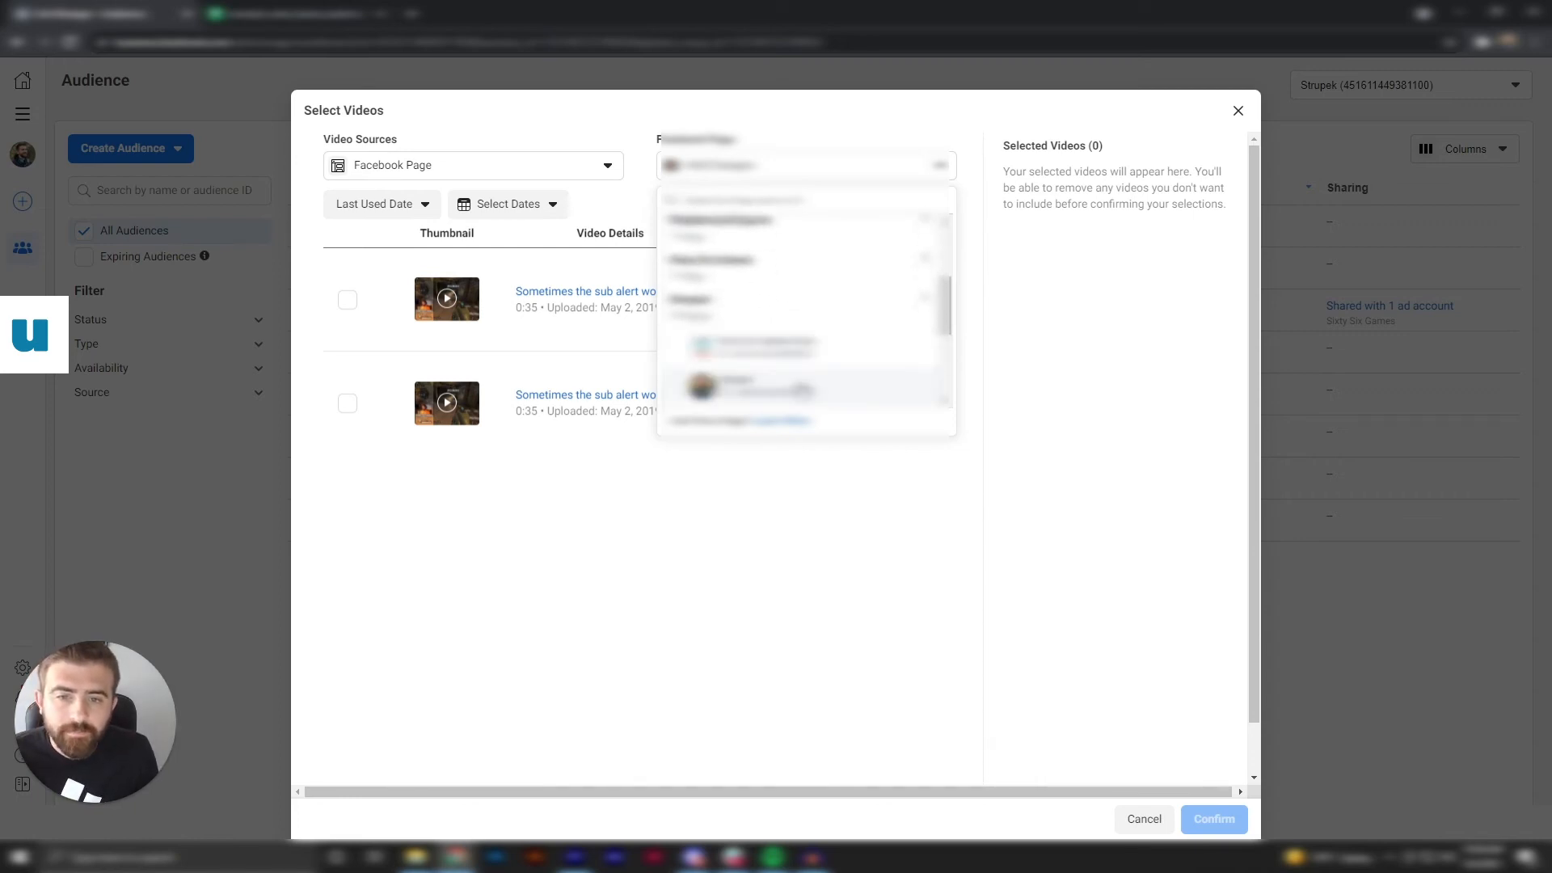
pyautogui.click(841, 385)
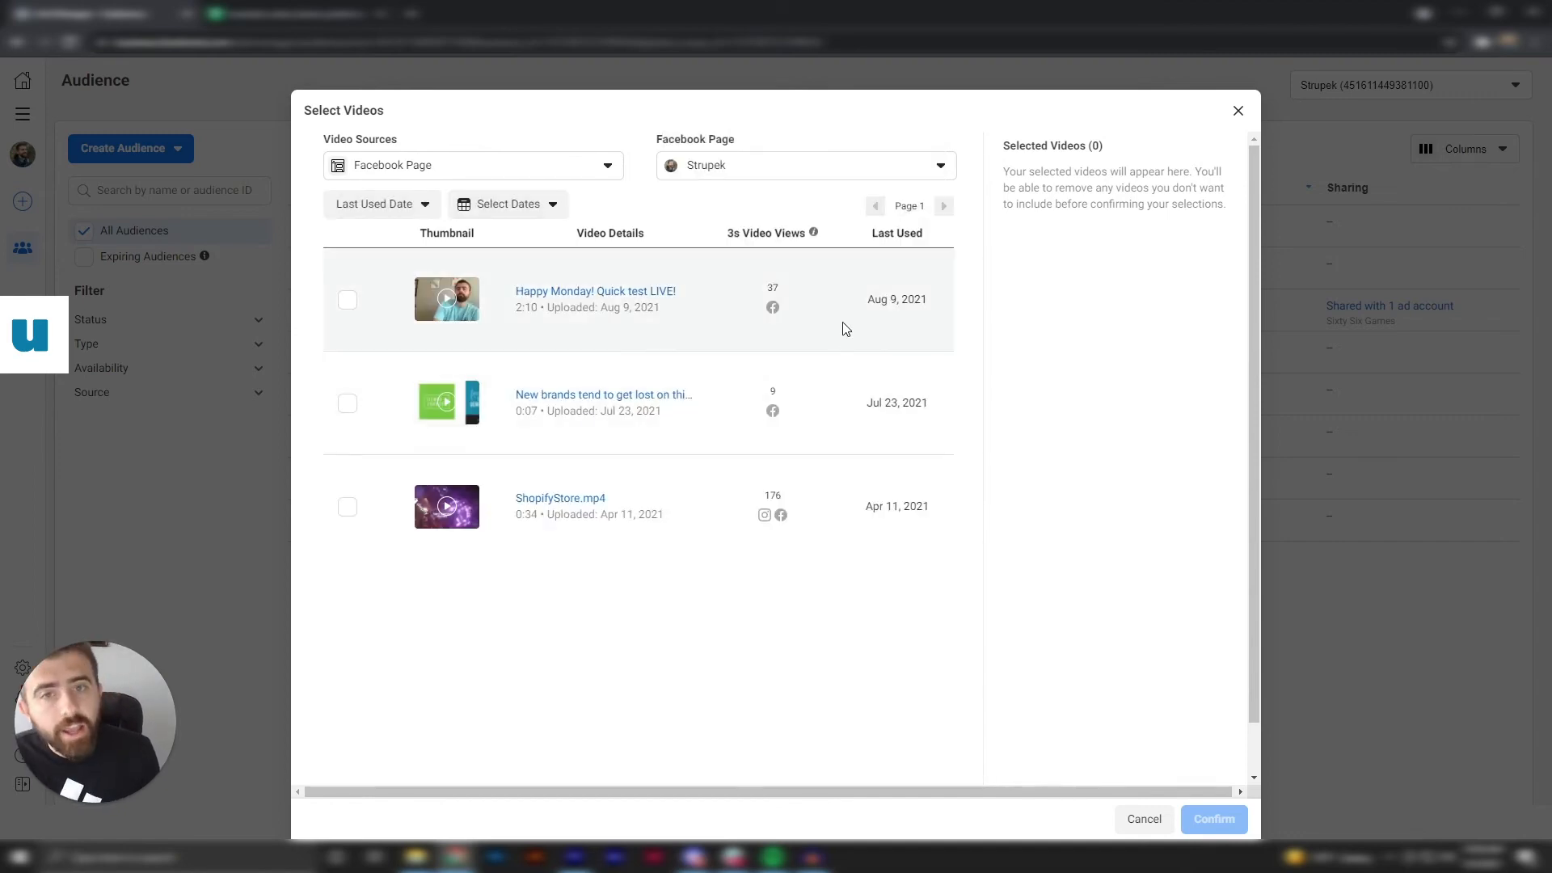
# Select the video "Happy Monday! Quick test LIVE!" for the engagement rule and confirm the selection
pyautogui.moveTo(814, 234)
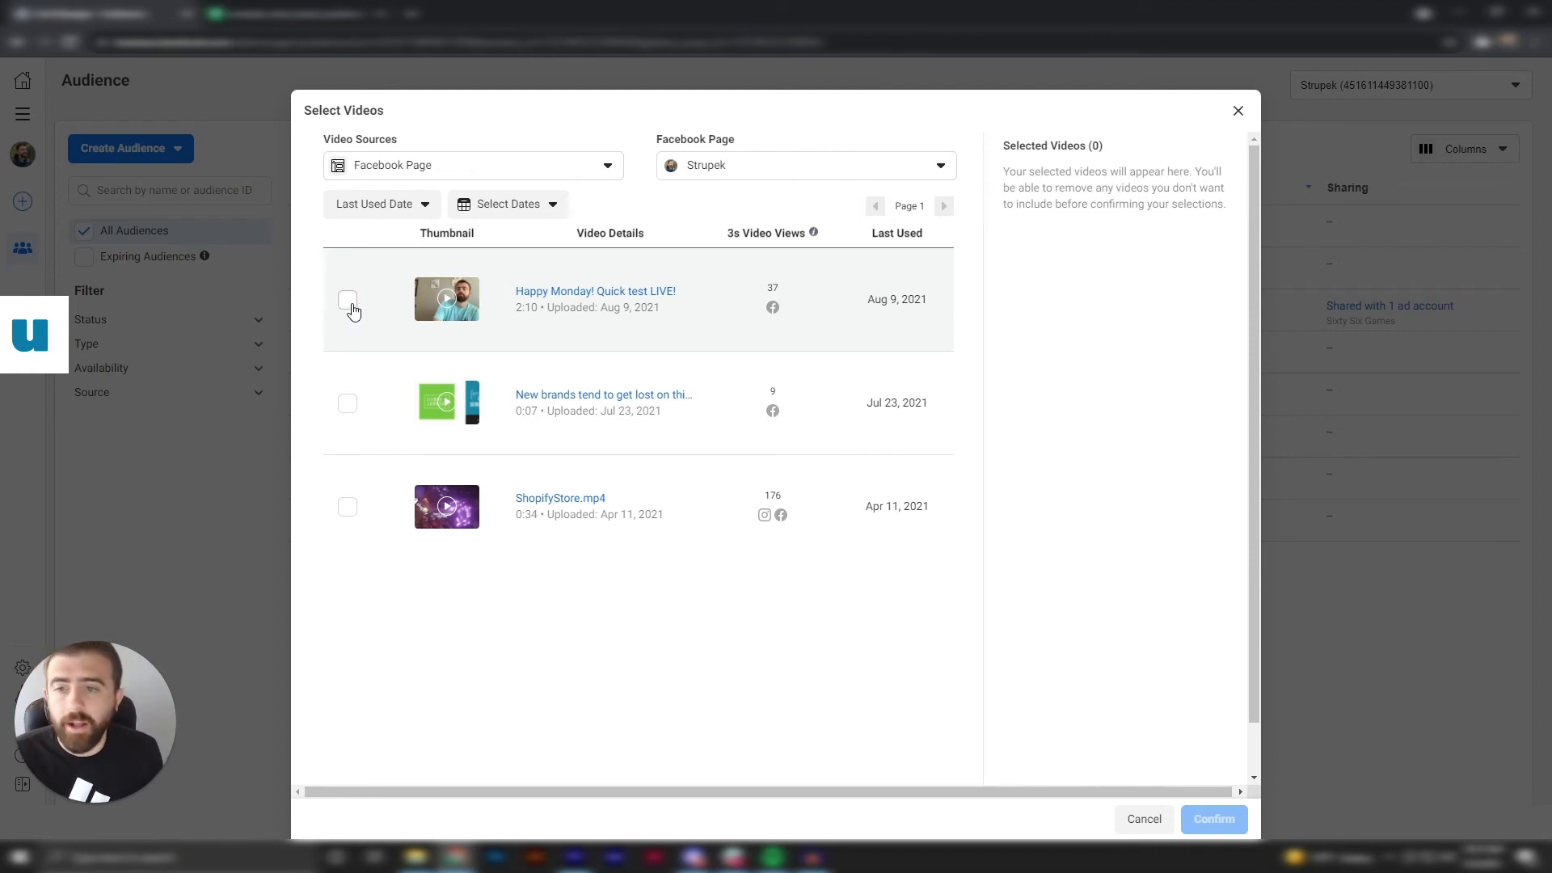
pyautogui.click(348, 302)
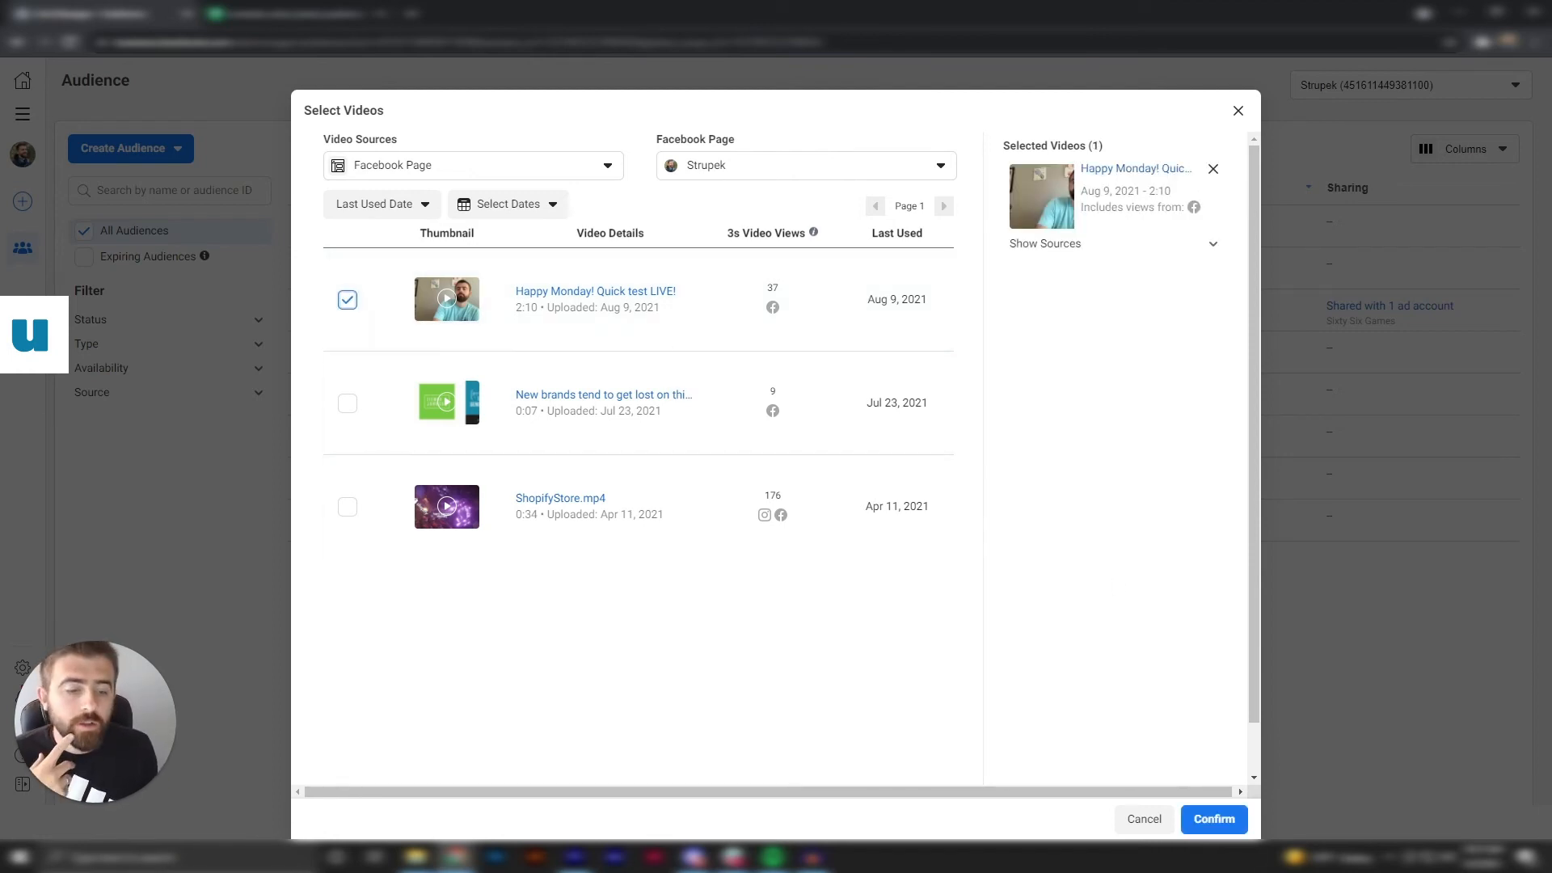
pyautogui.click(1222, 831)
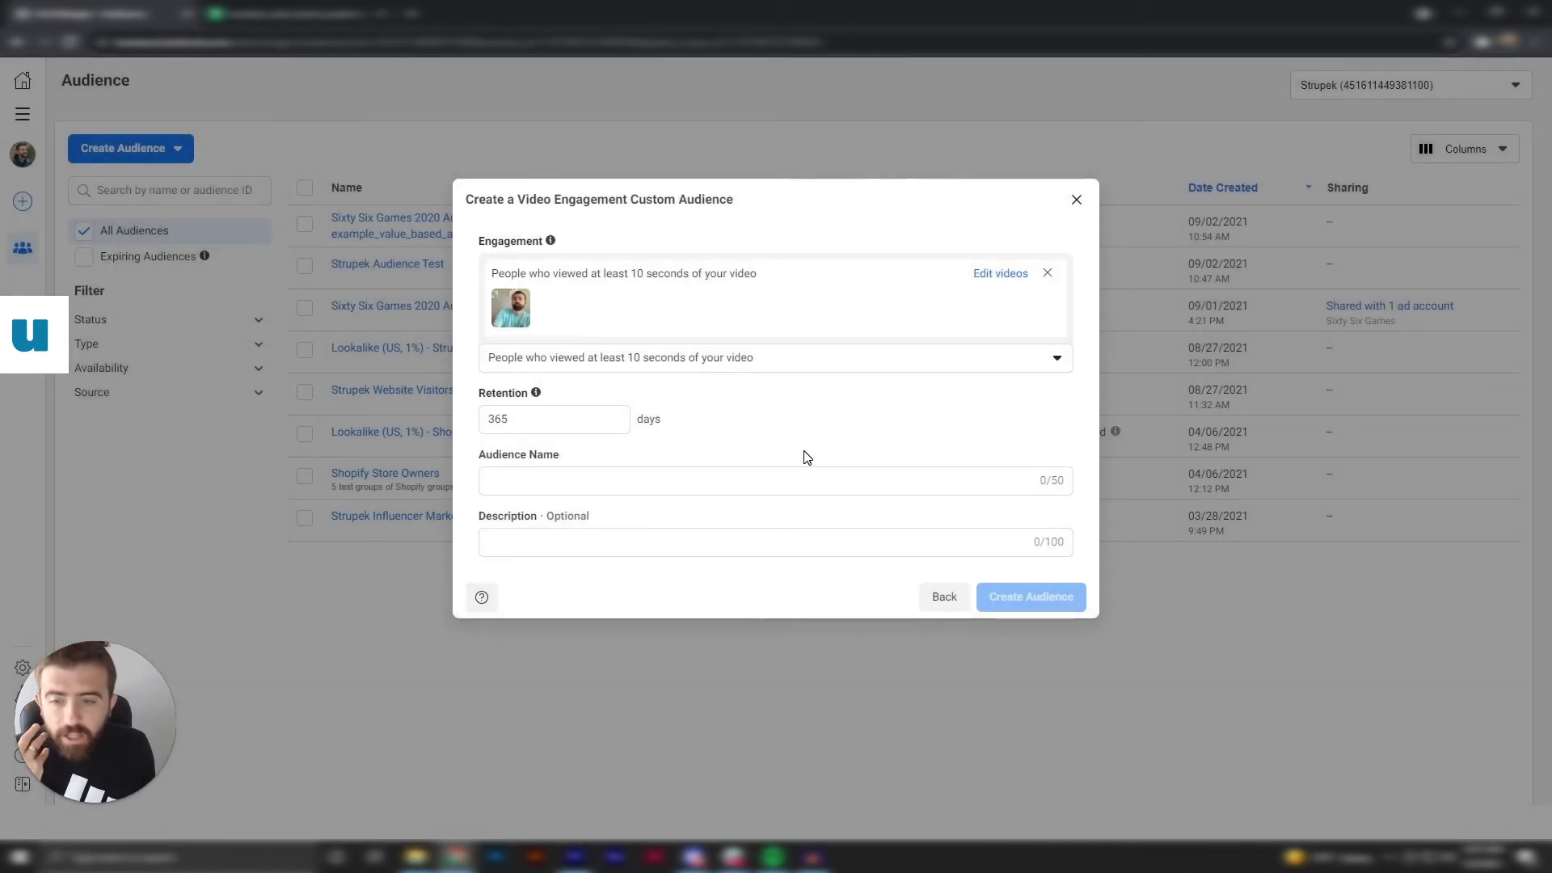
# Name the video engagement audience "Strupek Video Retarget Test", create it, and return to the audience list
pyautogui.click(808, 480)
pyautogui.write('Strupek')
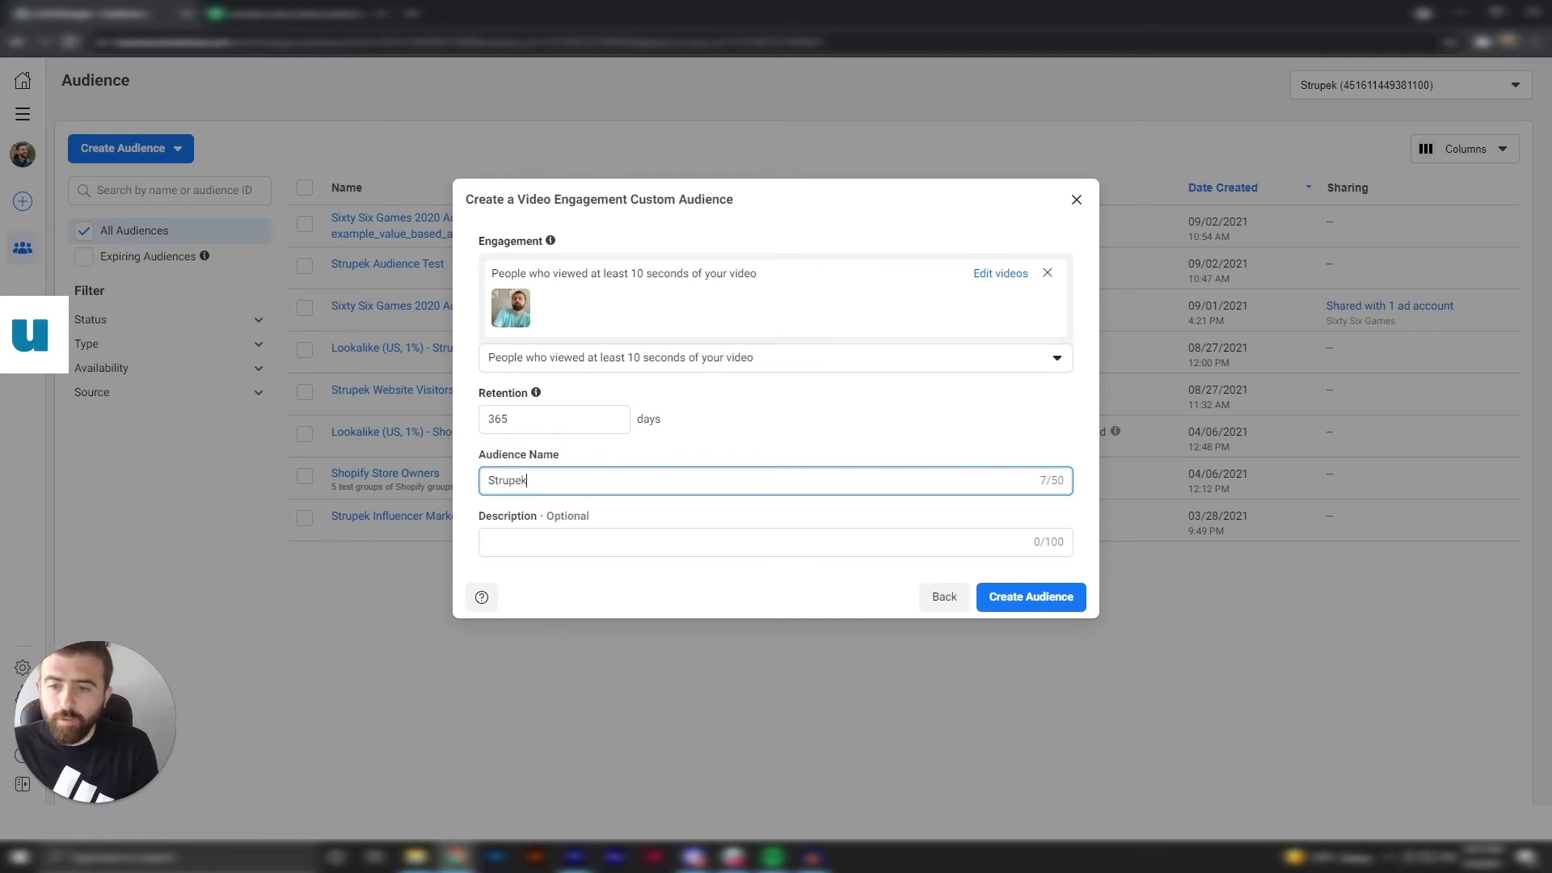
pyautogui.write(' Video Retarget Test')
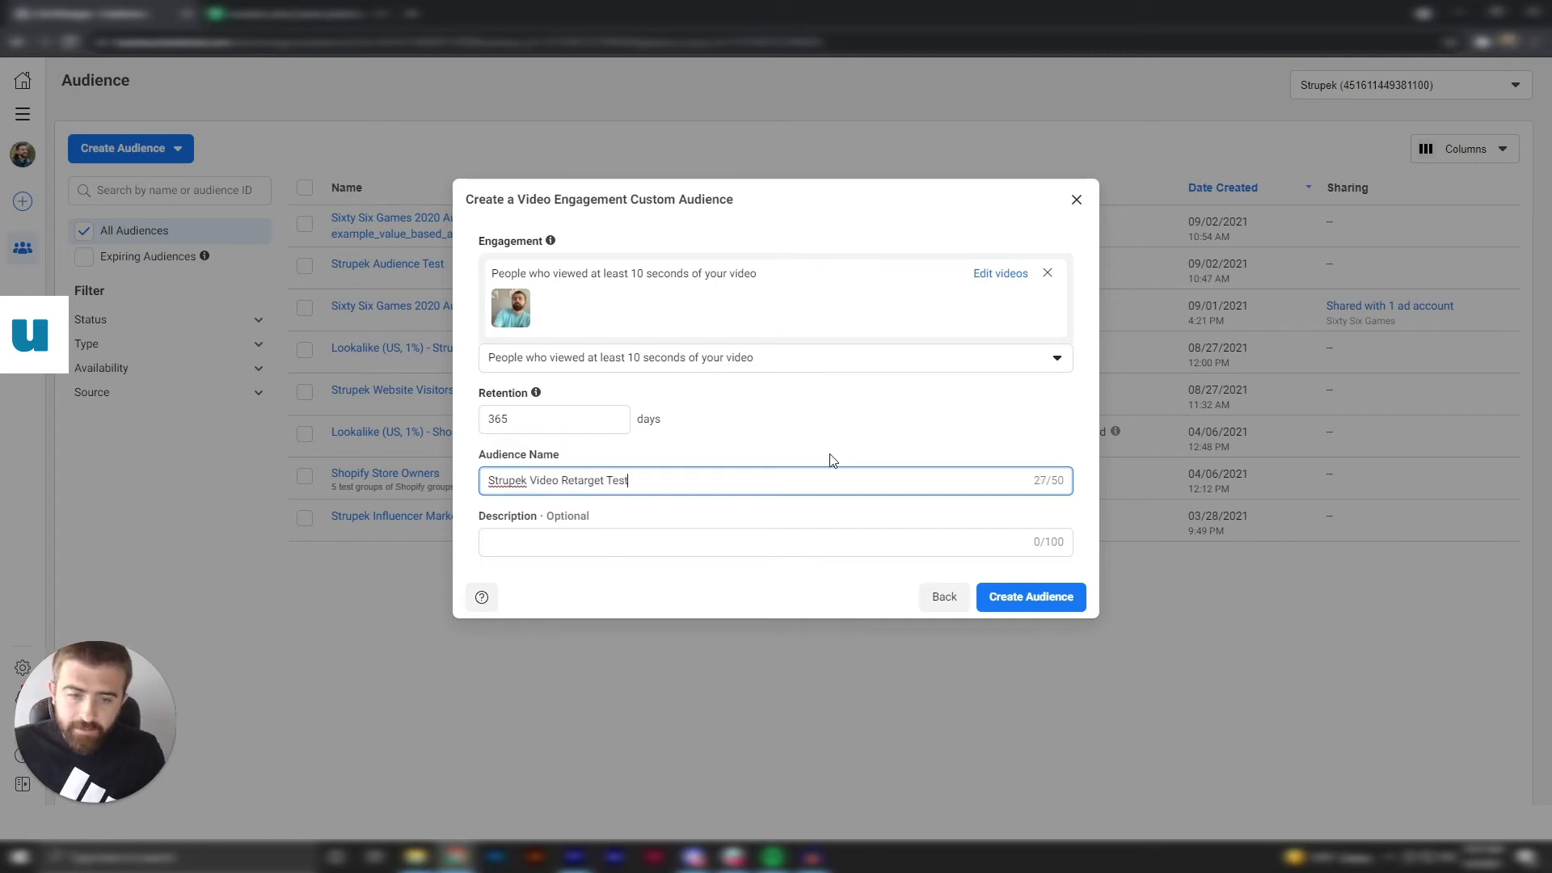
pyautogui.click(917, 417)
pyautogui.click(1028, 598)
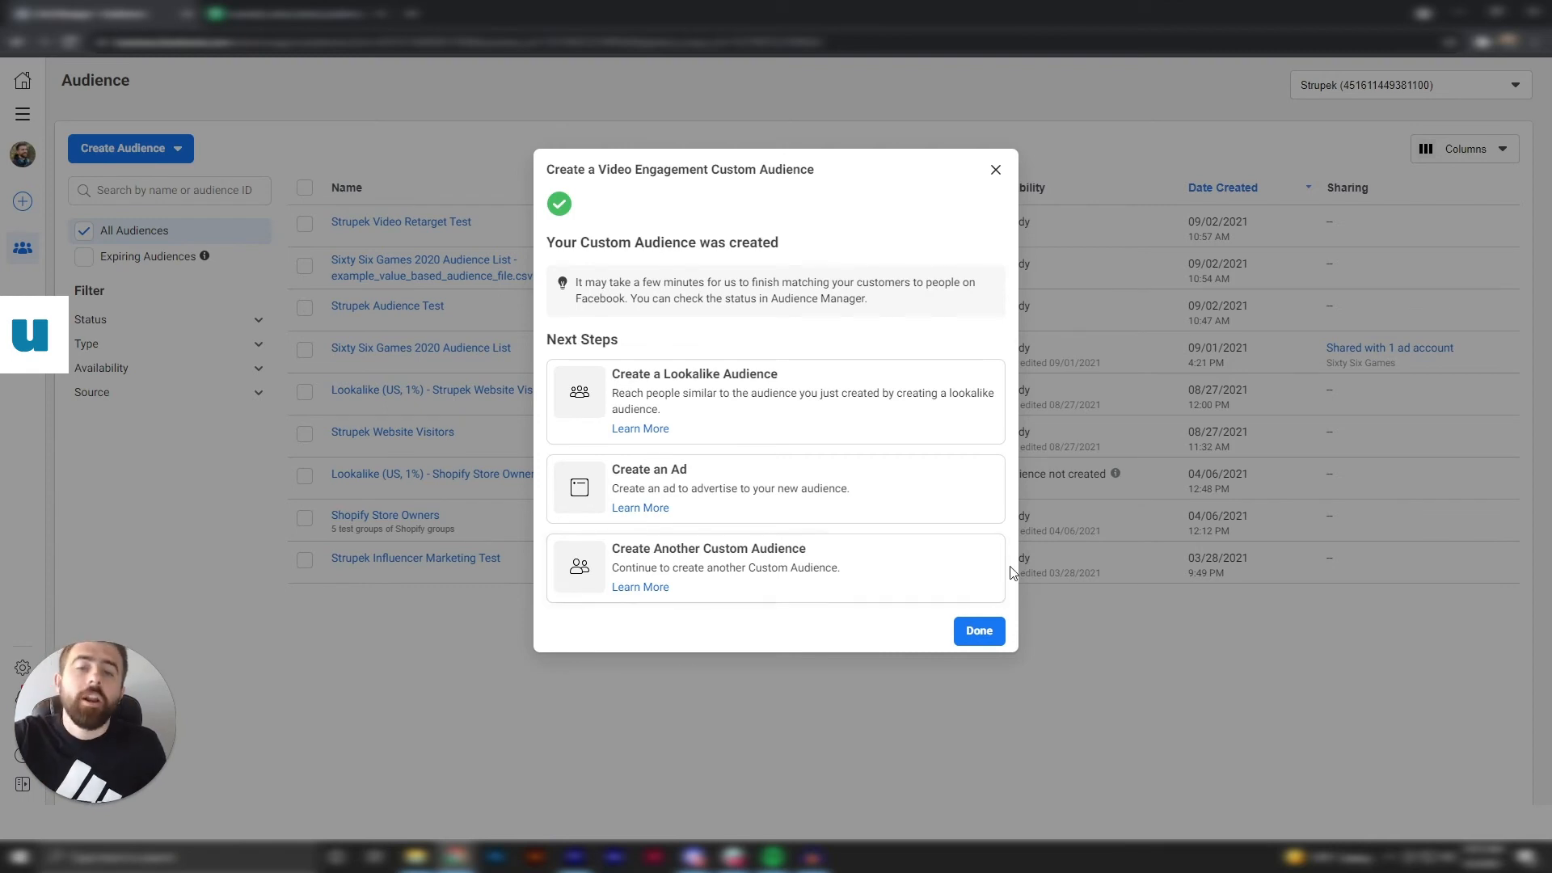
pyautogui.click(979, 632)
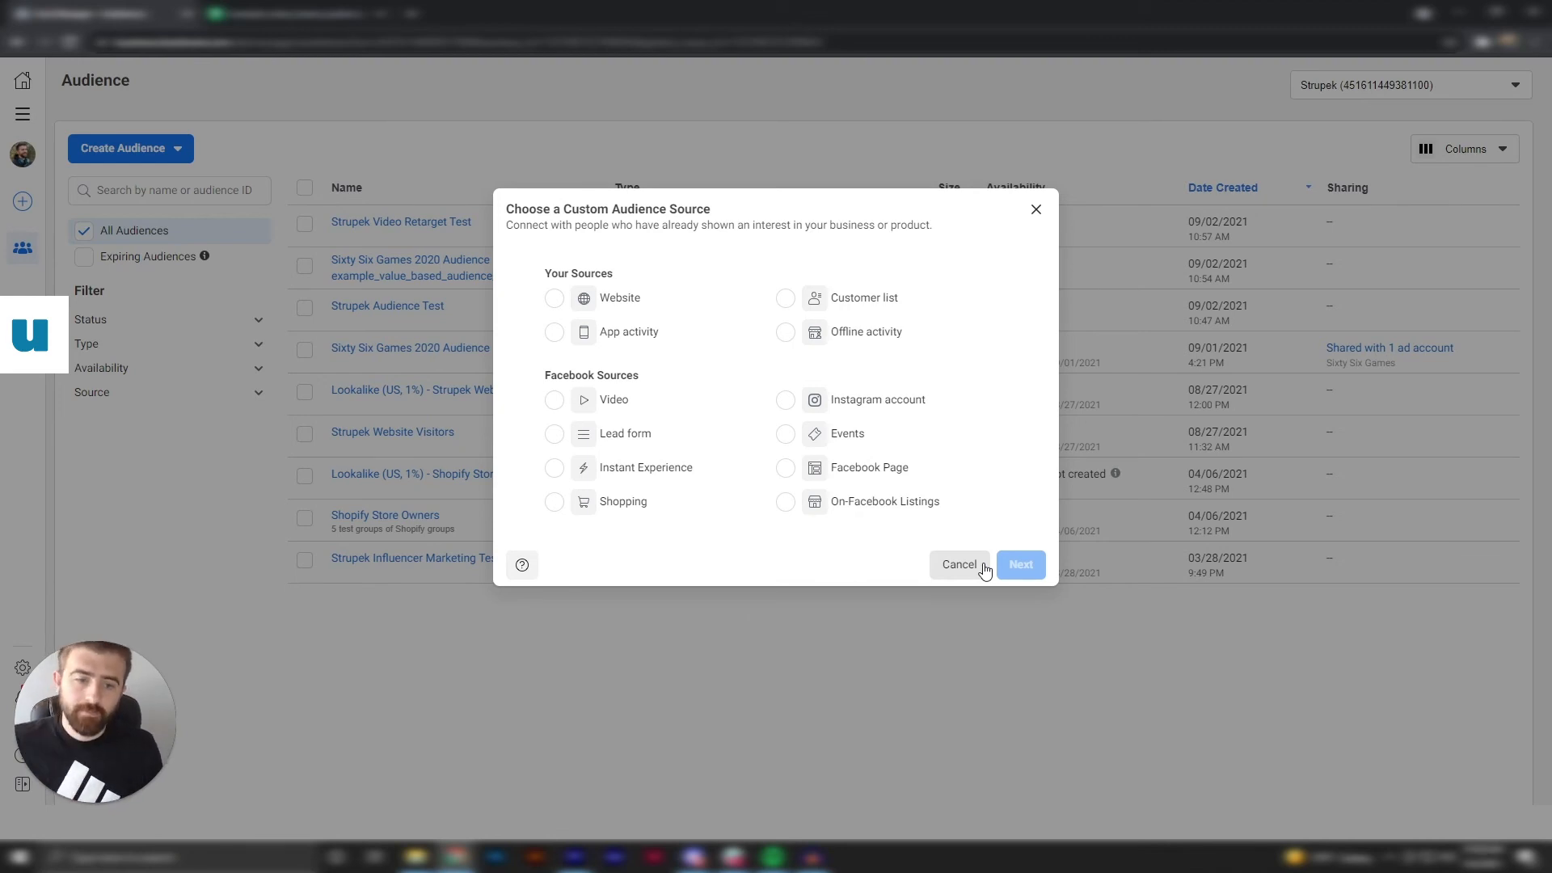
pyautogui.click(959, 565)
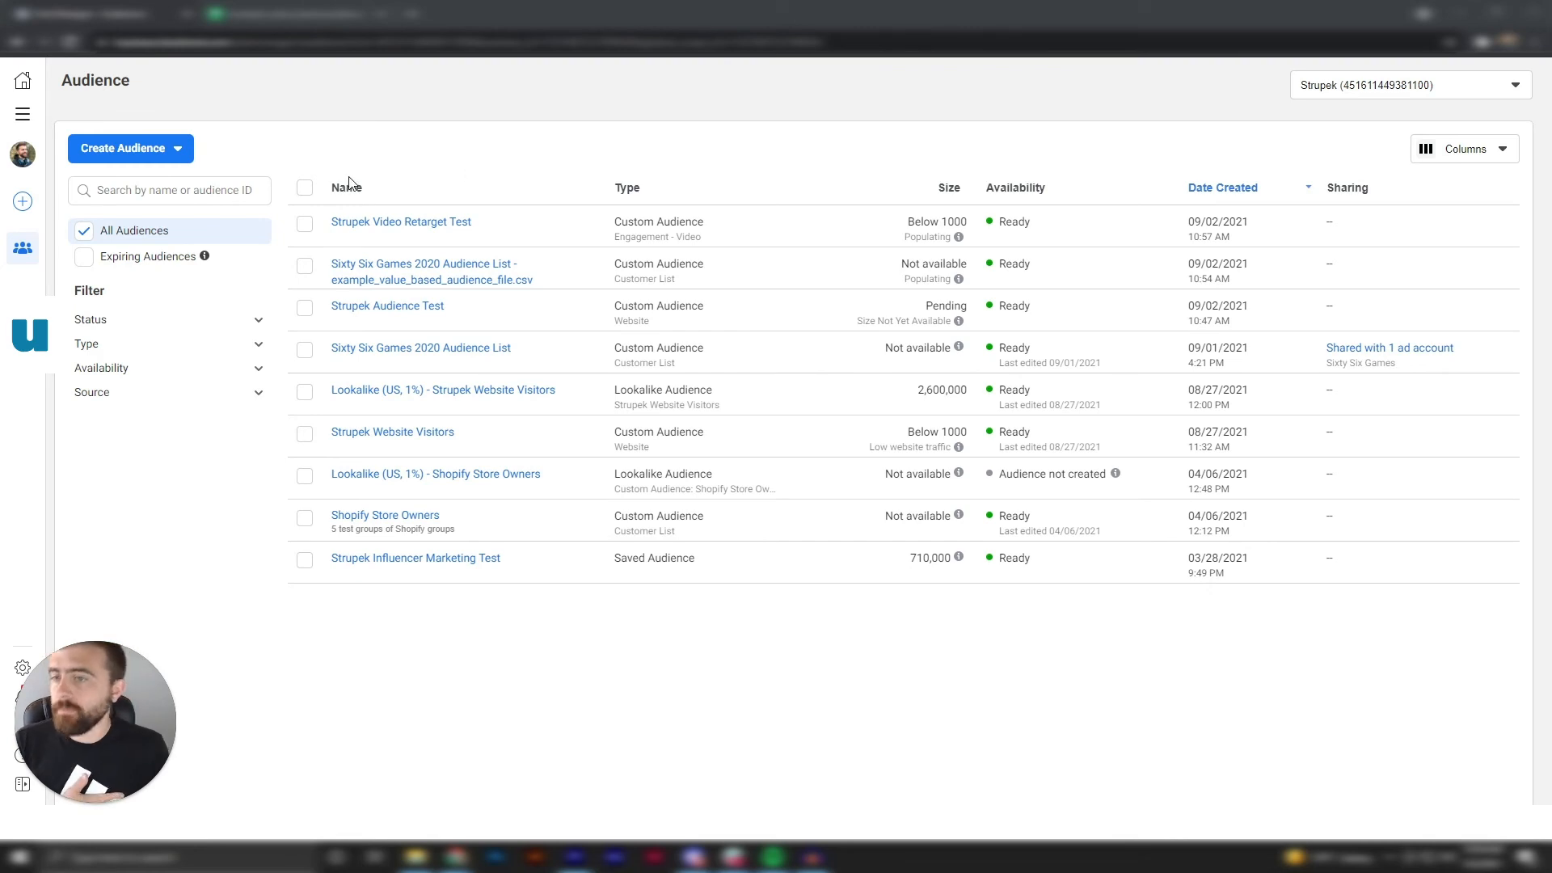
# Start a lookalike audience using "Sixty Six Games 2020 Audience List - example_value_based_audience_file.csv" from the other sources as its source
pyautogui.click(171, 151)
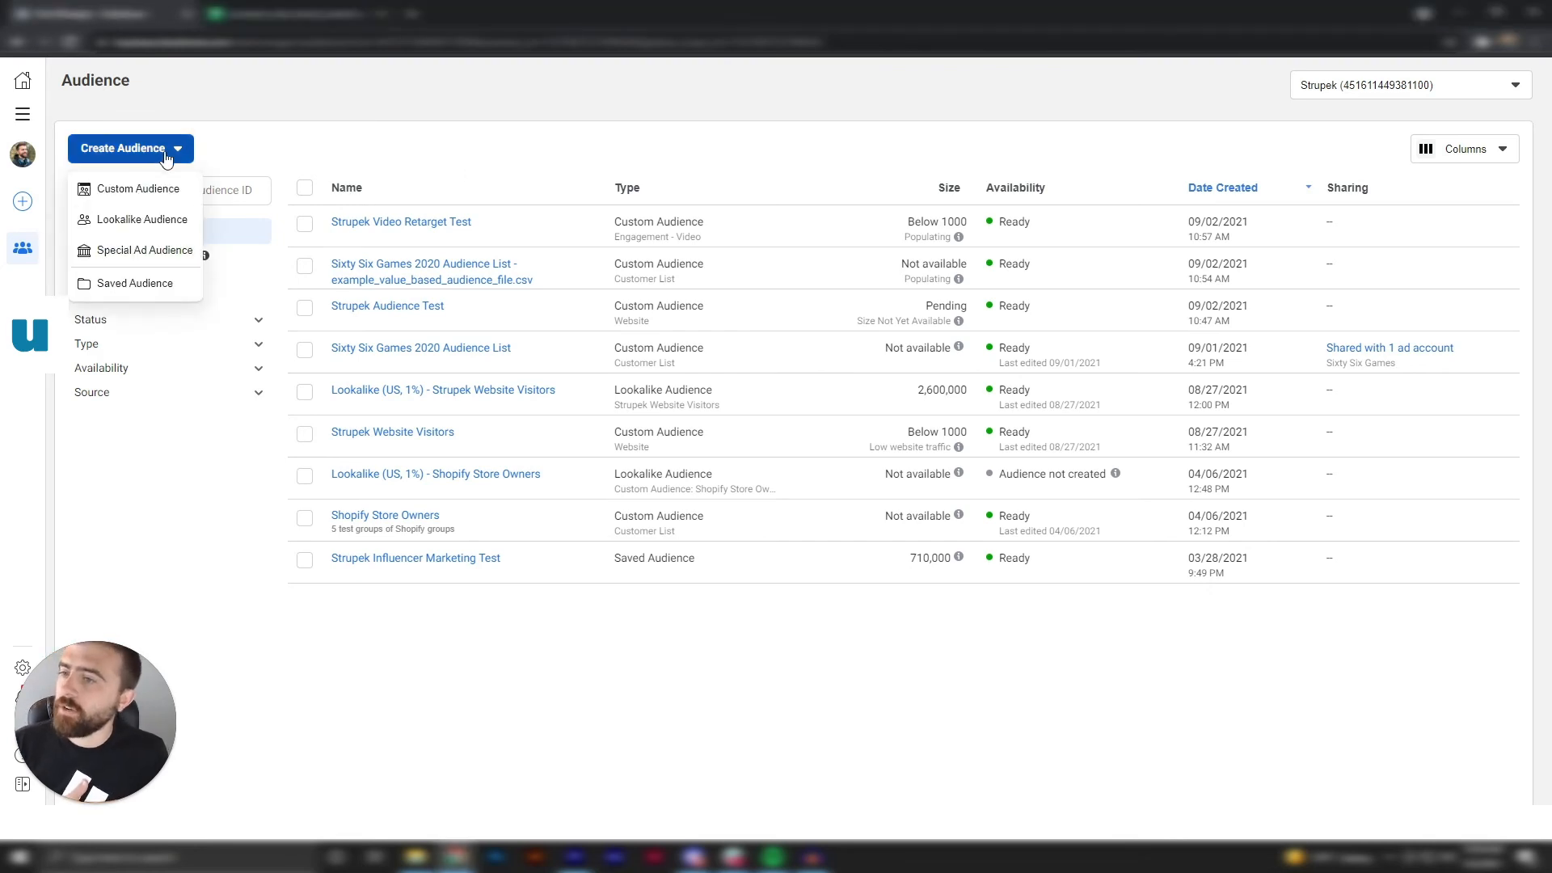
pyautogui.click(161, 233)
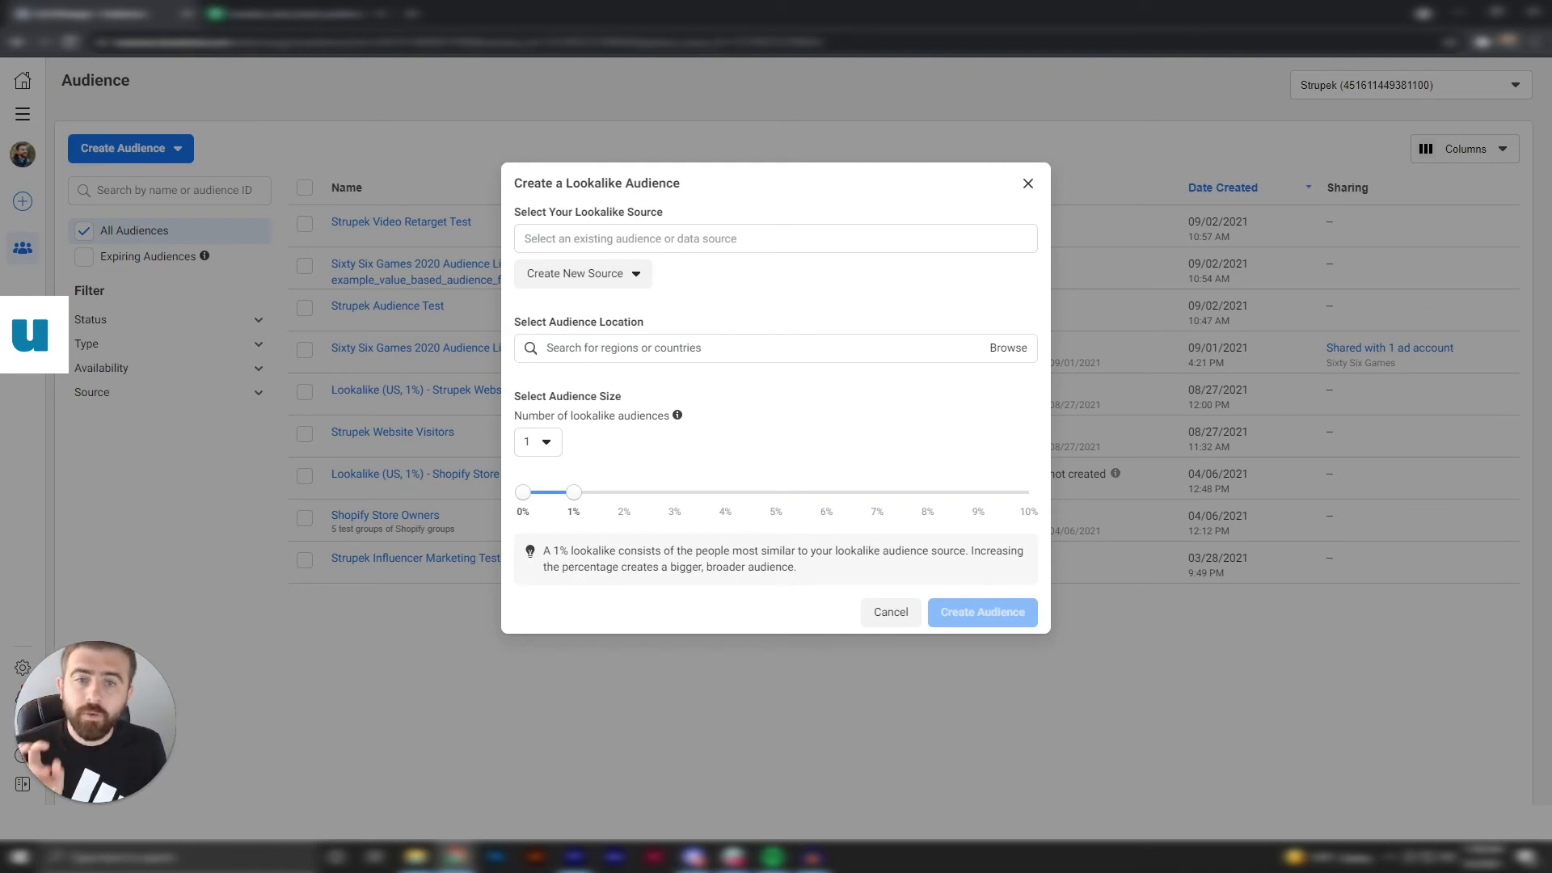
pyautogui.click(687, 239)
pyautogui.click(688, 277)
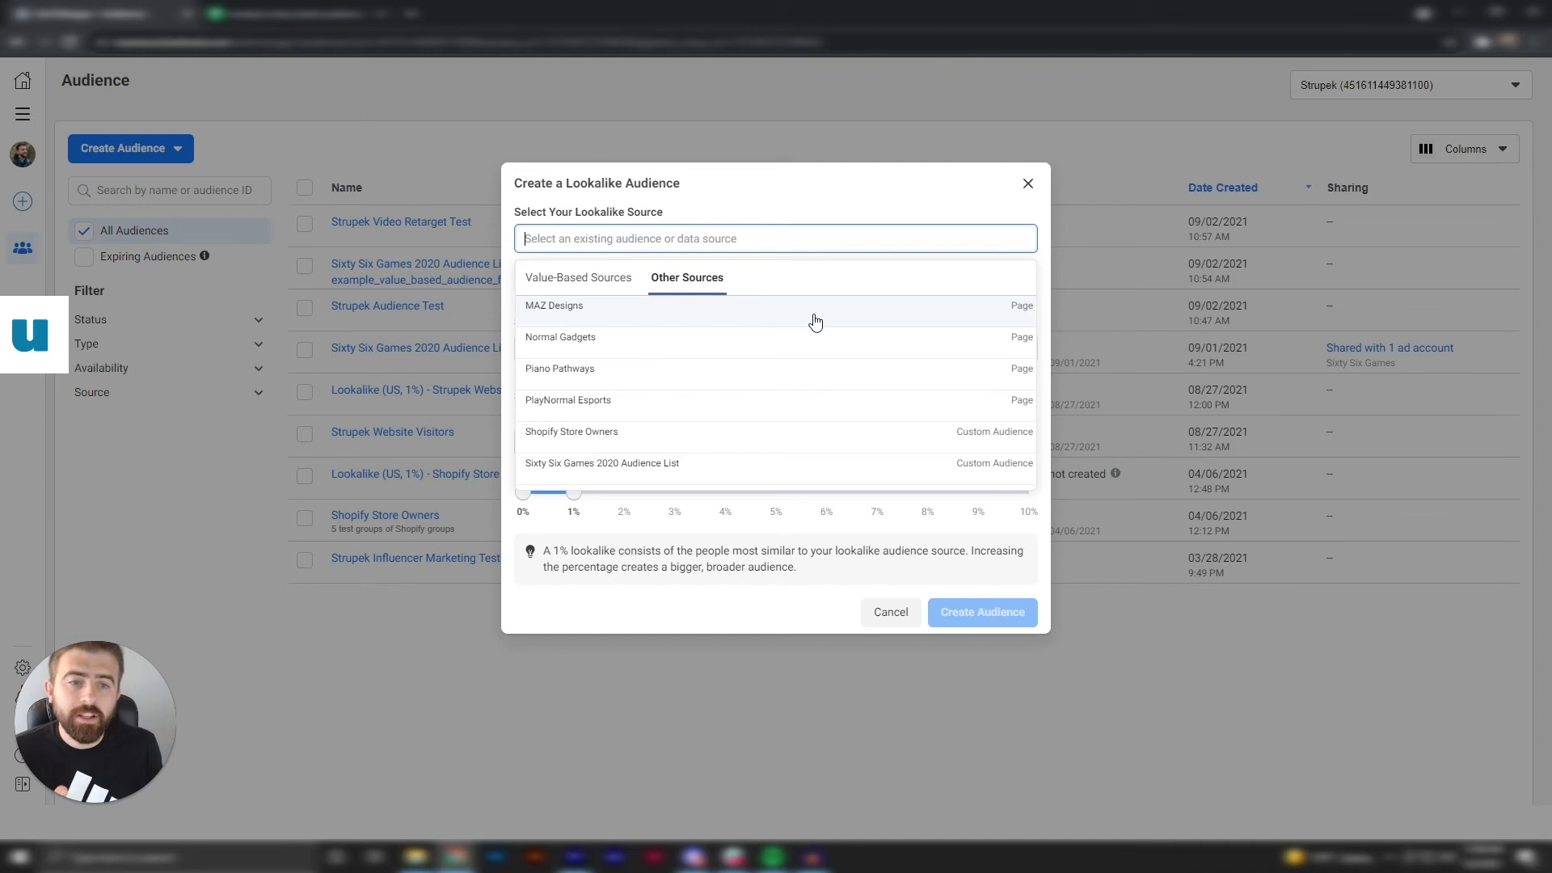
pyautogui.scroll(-5, 846, 323)
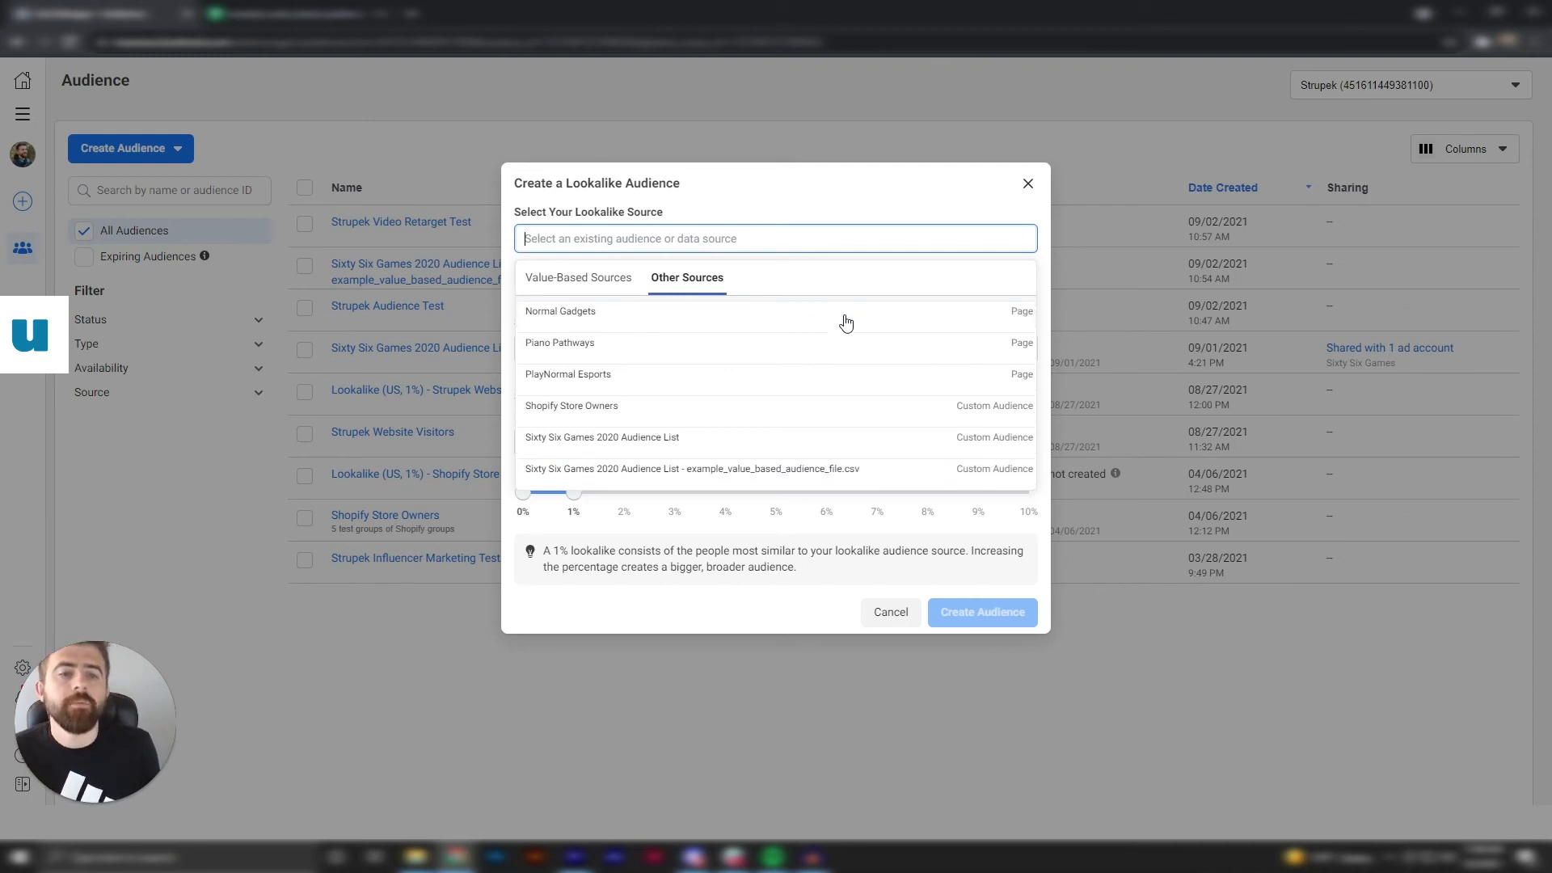
pyautogui.scroll(3, 841, 351)
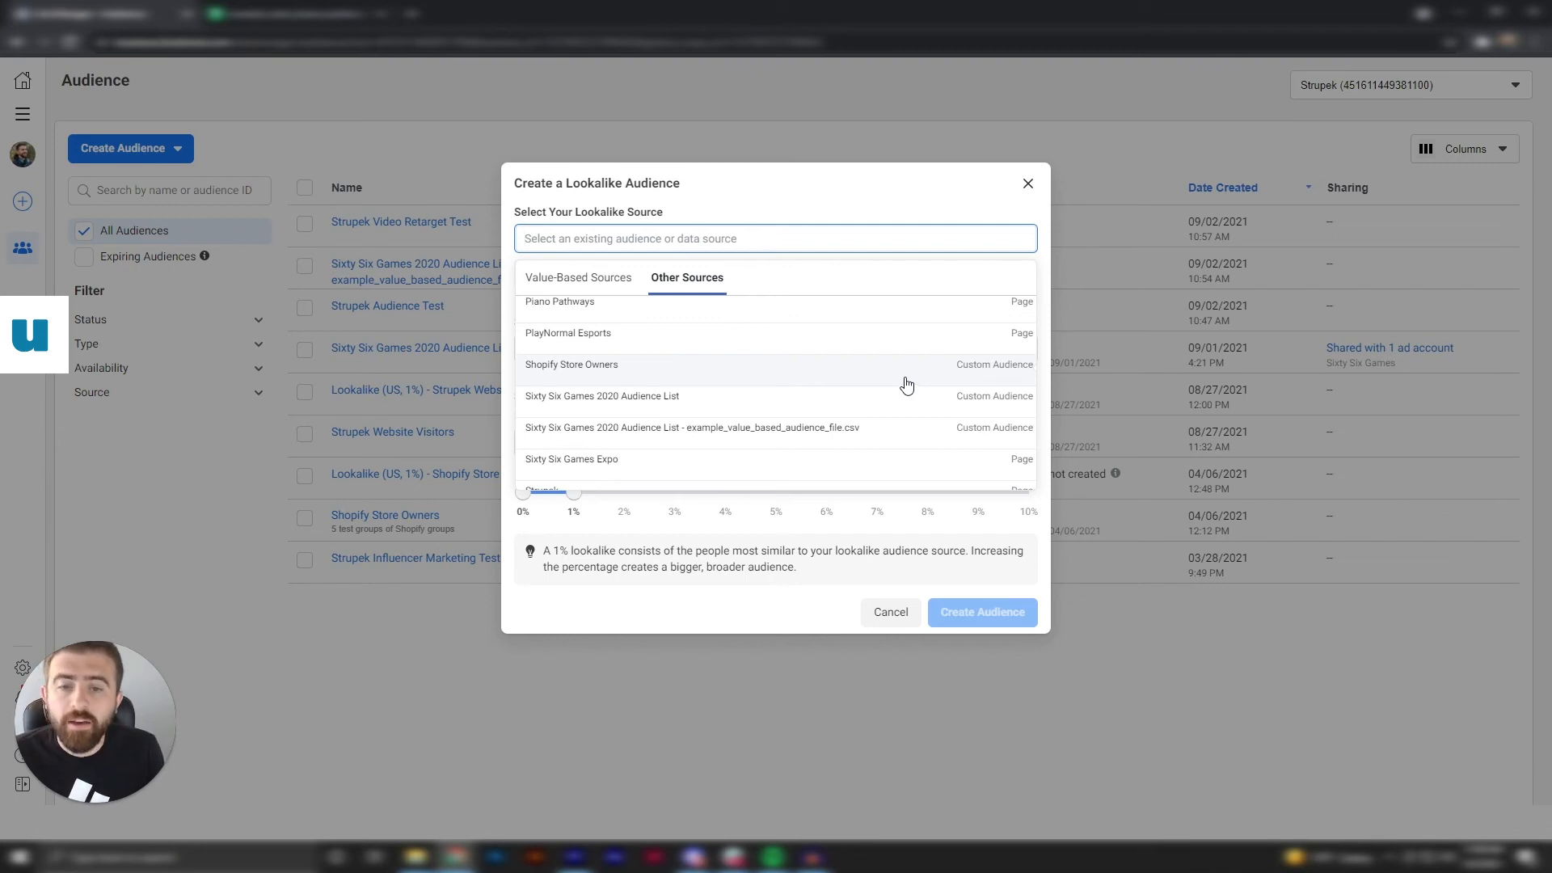
pyautogui.click(887, 440)
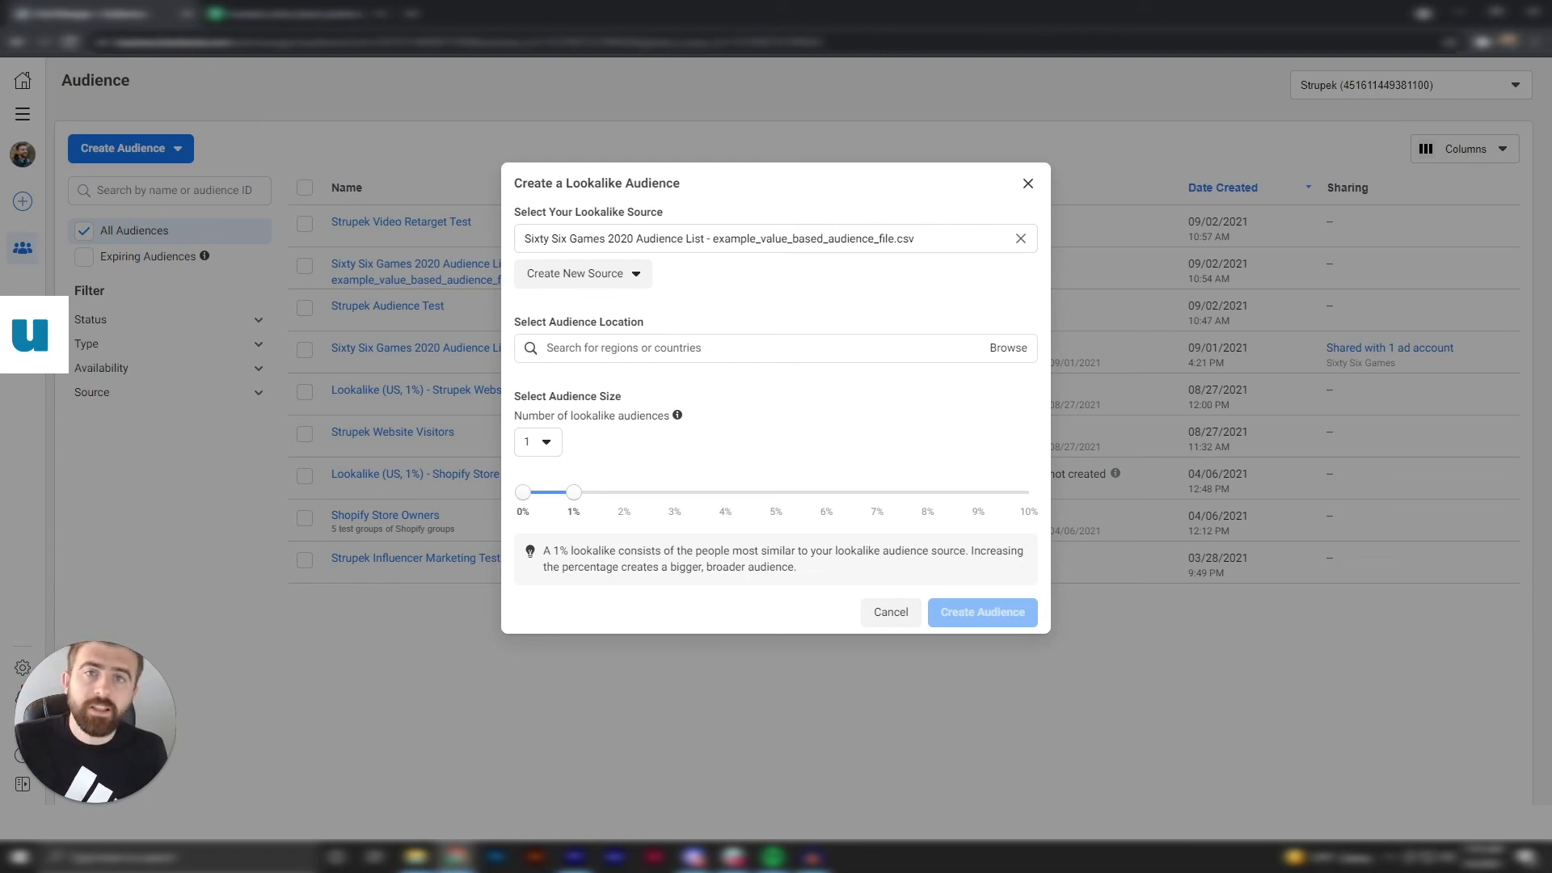
# Set the lookalike audience's location to United States
pyautogui.click(546, 347)
pyautogui.write('United States')
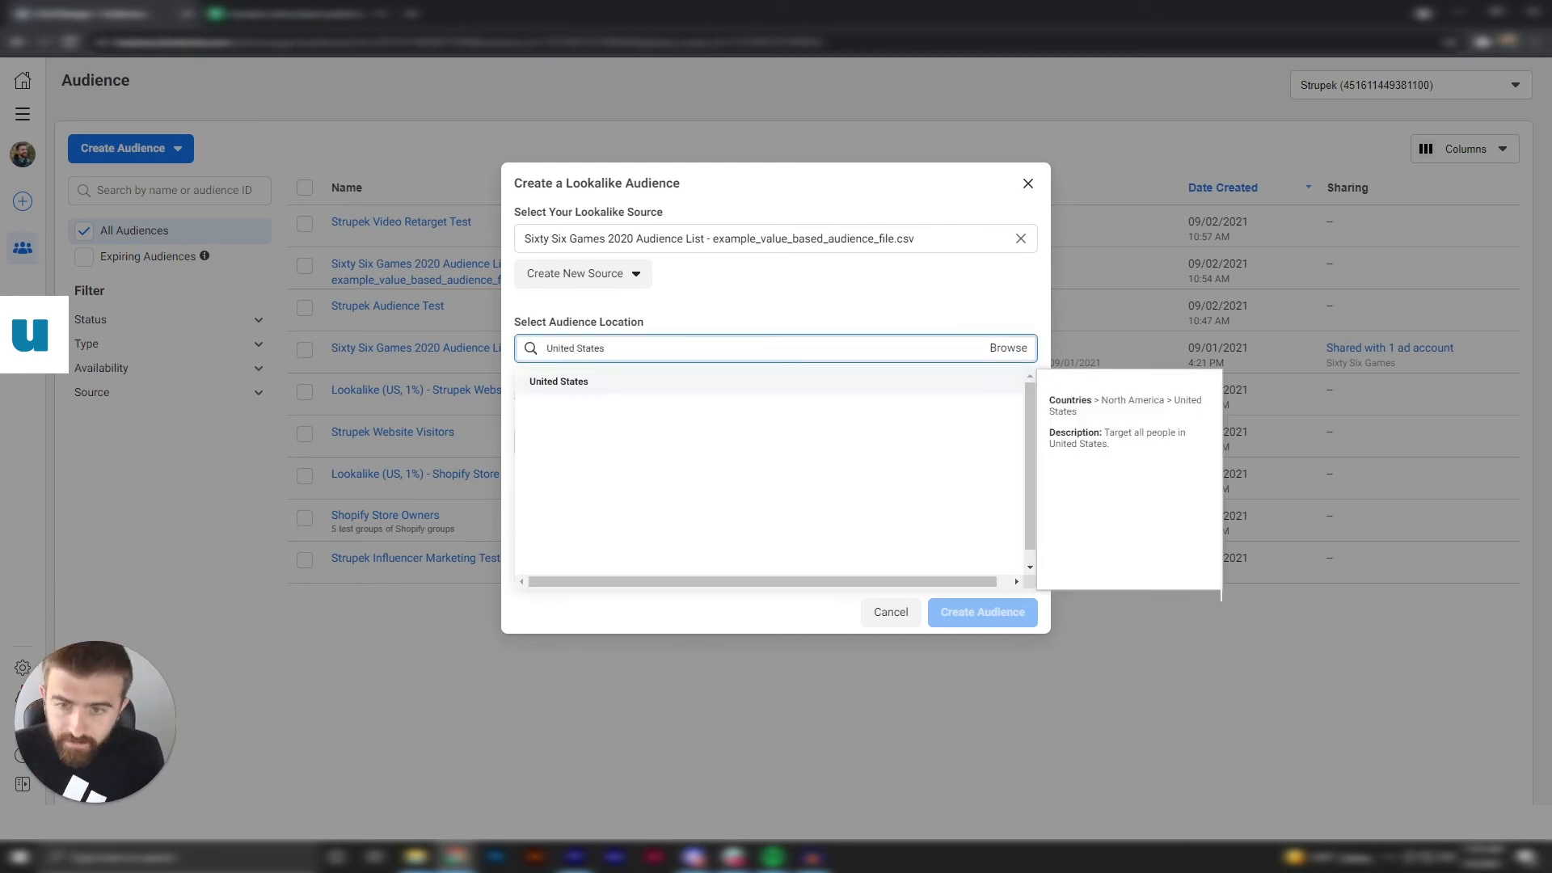
pyautogui.click(612, 383)
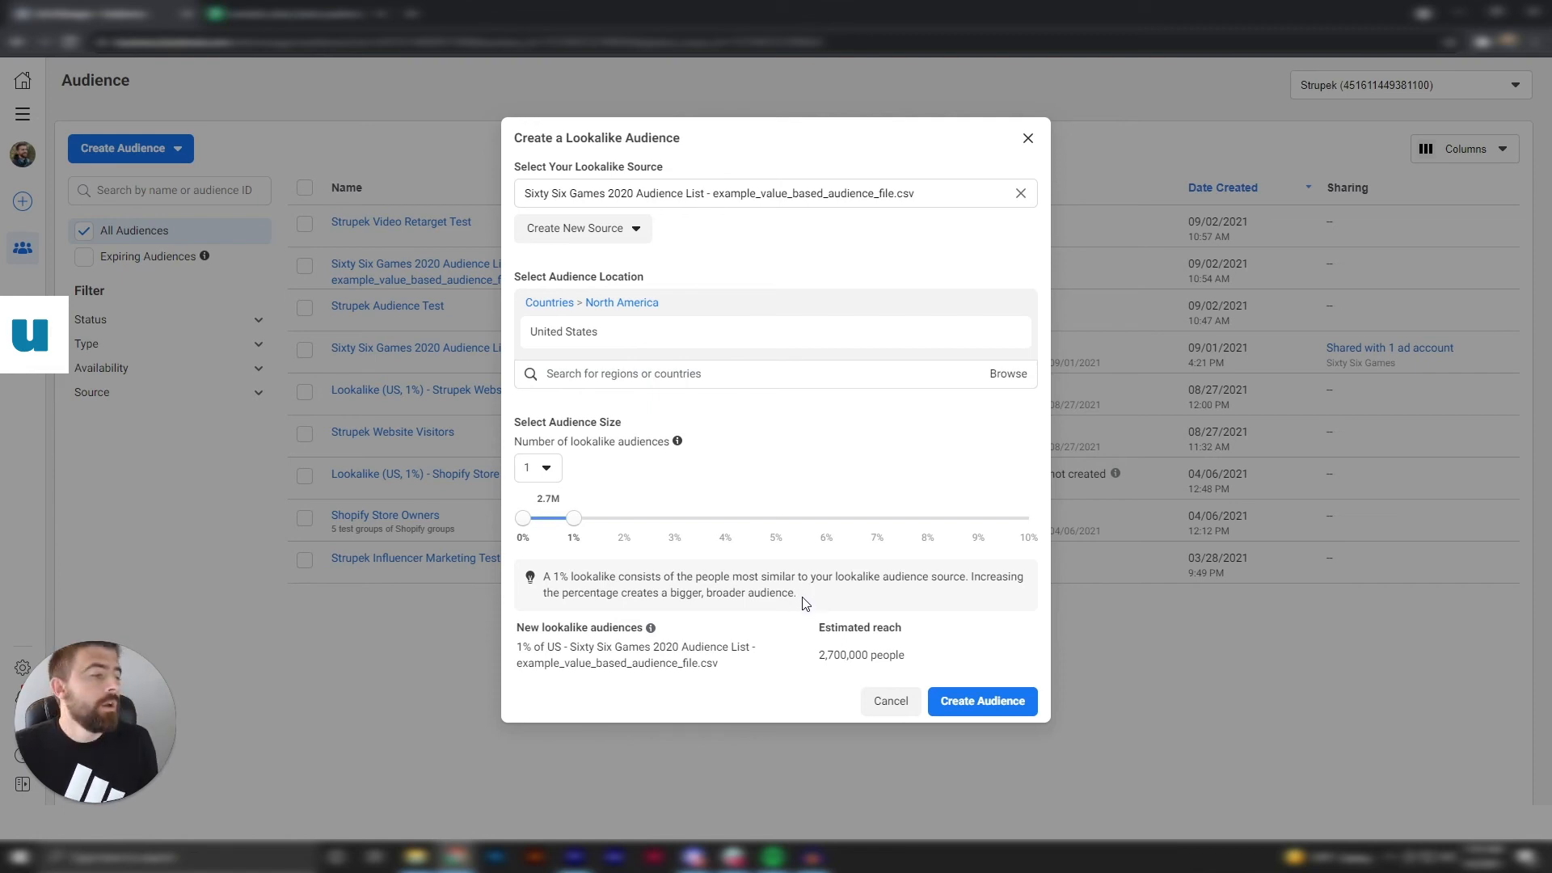
# Try two and three lookalike audiences, extending the third range to 4%, and return to one 1% audience
pyautogui.moveTo(575, 518)
pyautogui.mouseDown()
pyautogui.moveTo(1037, 536)
pyautogui.moveTo(576, 527)
pyautogui.mouseUp()
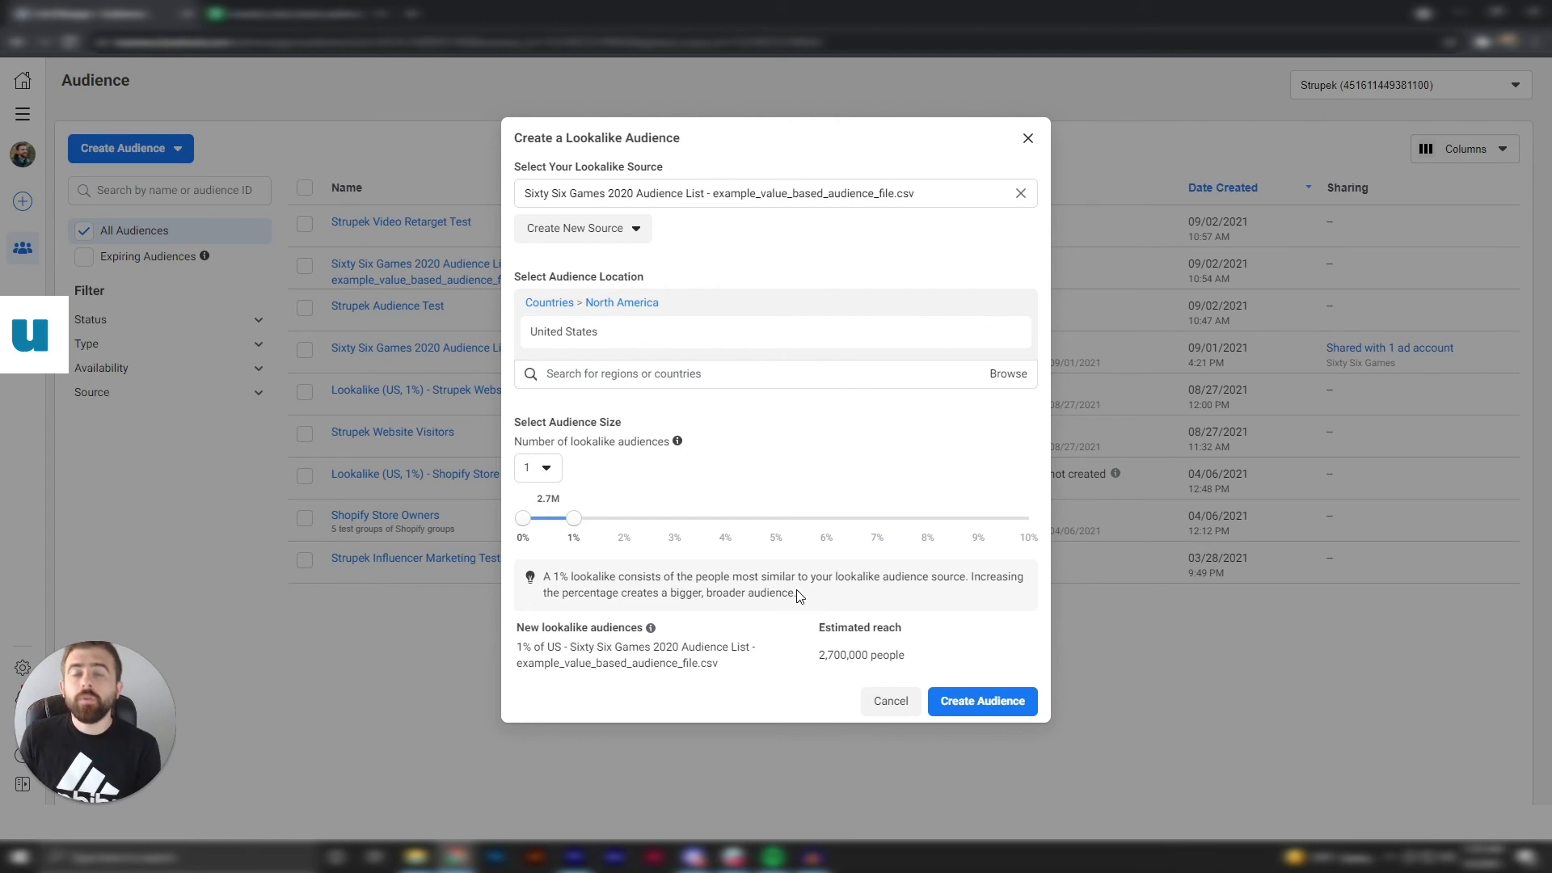
pyautogui.click(541, 468)
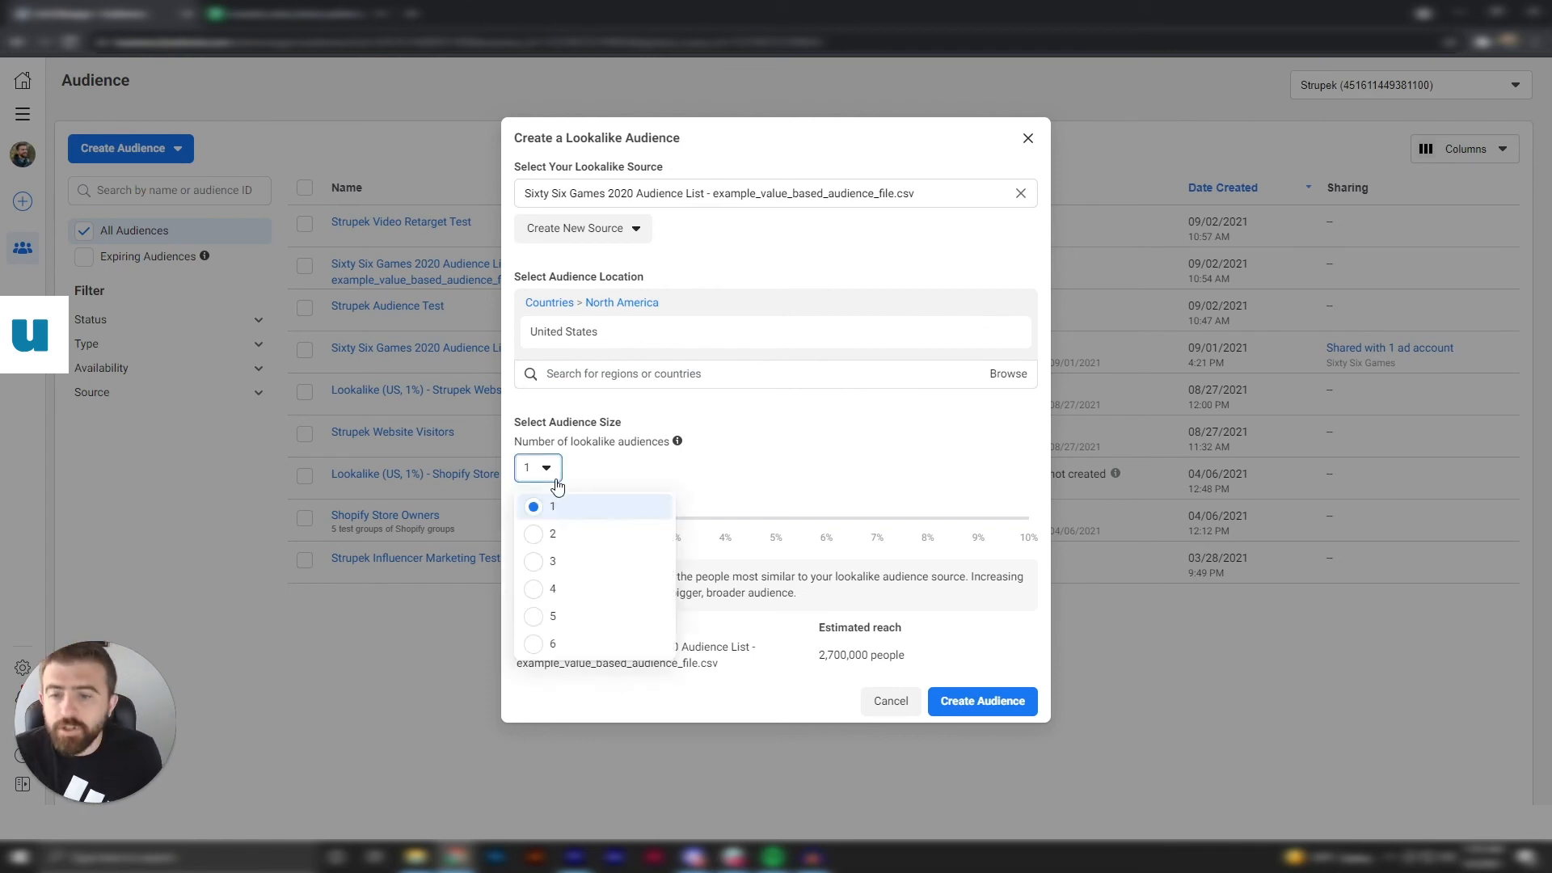
pyautogui.click(554, 535)
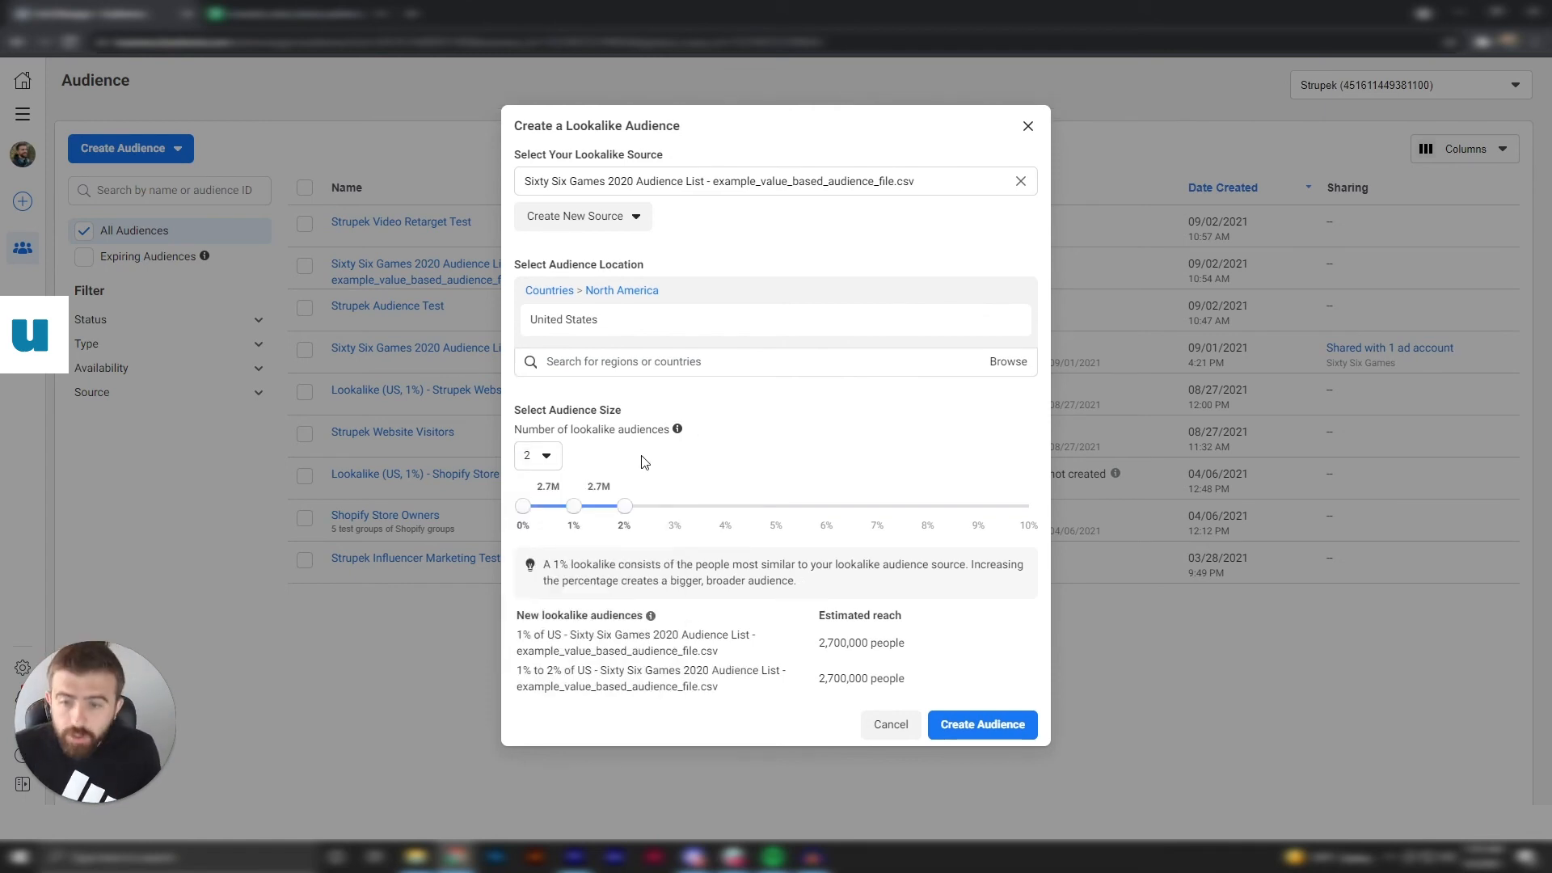
pyautogui.click(555, 462)
pyautogui.click(556, 548)
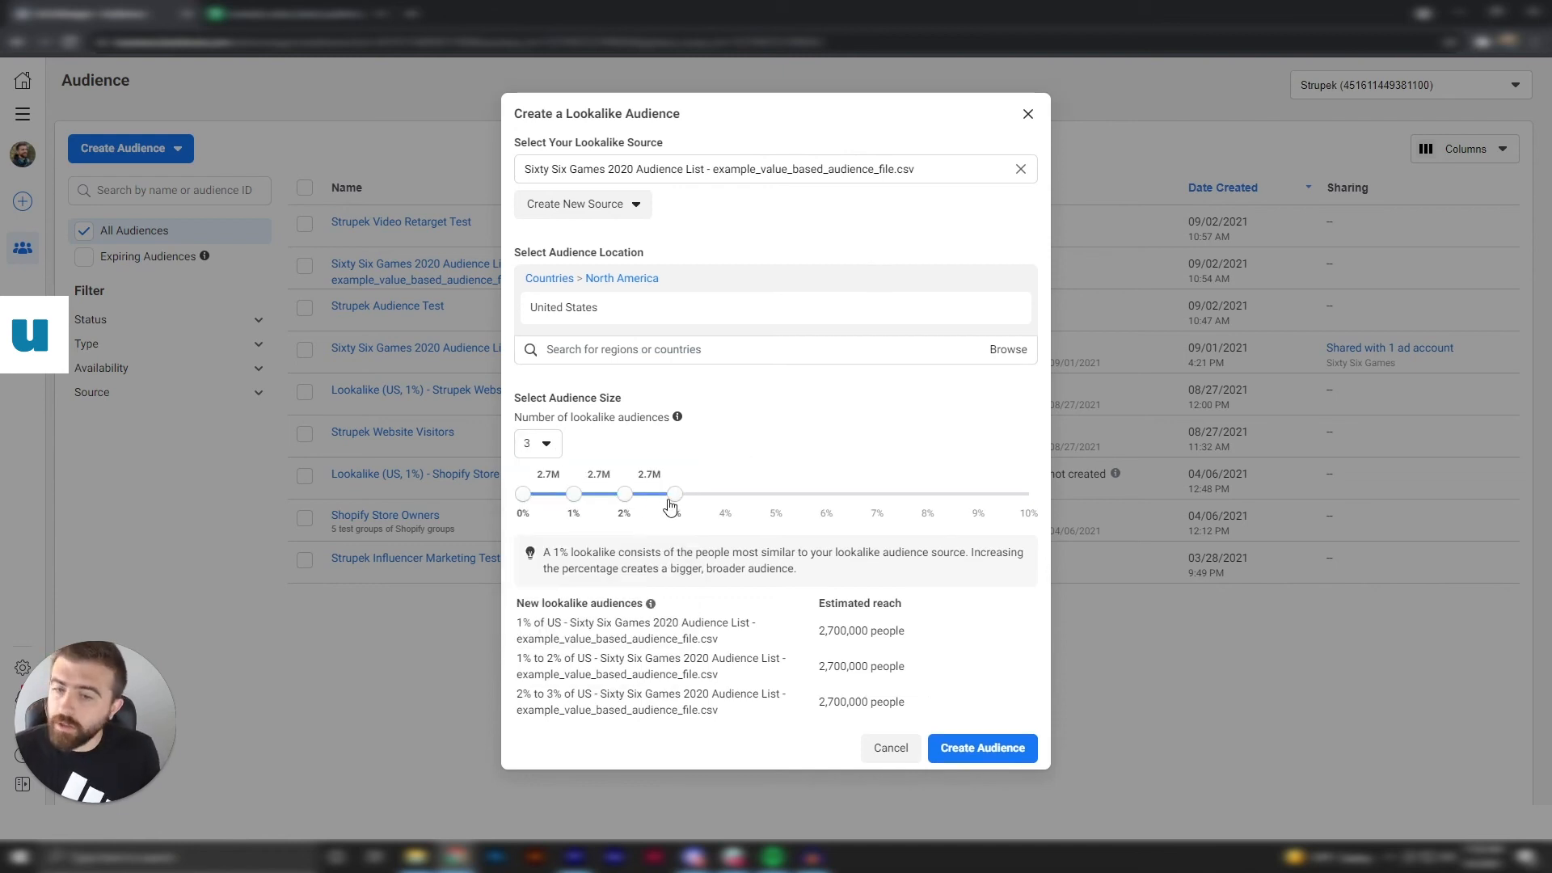
pyautogui.moveTo(679, 493); pyautogui.dragTo(745, 502)
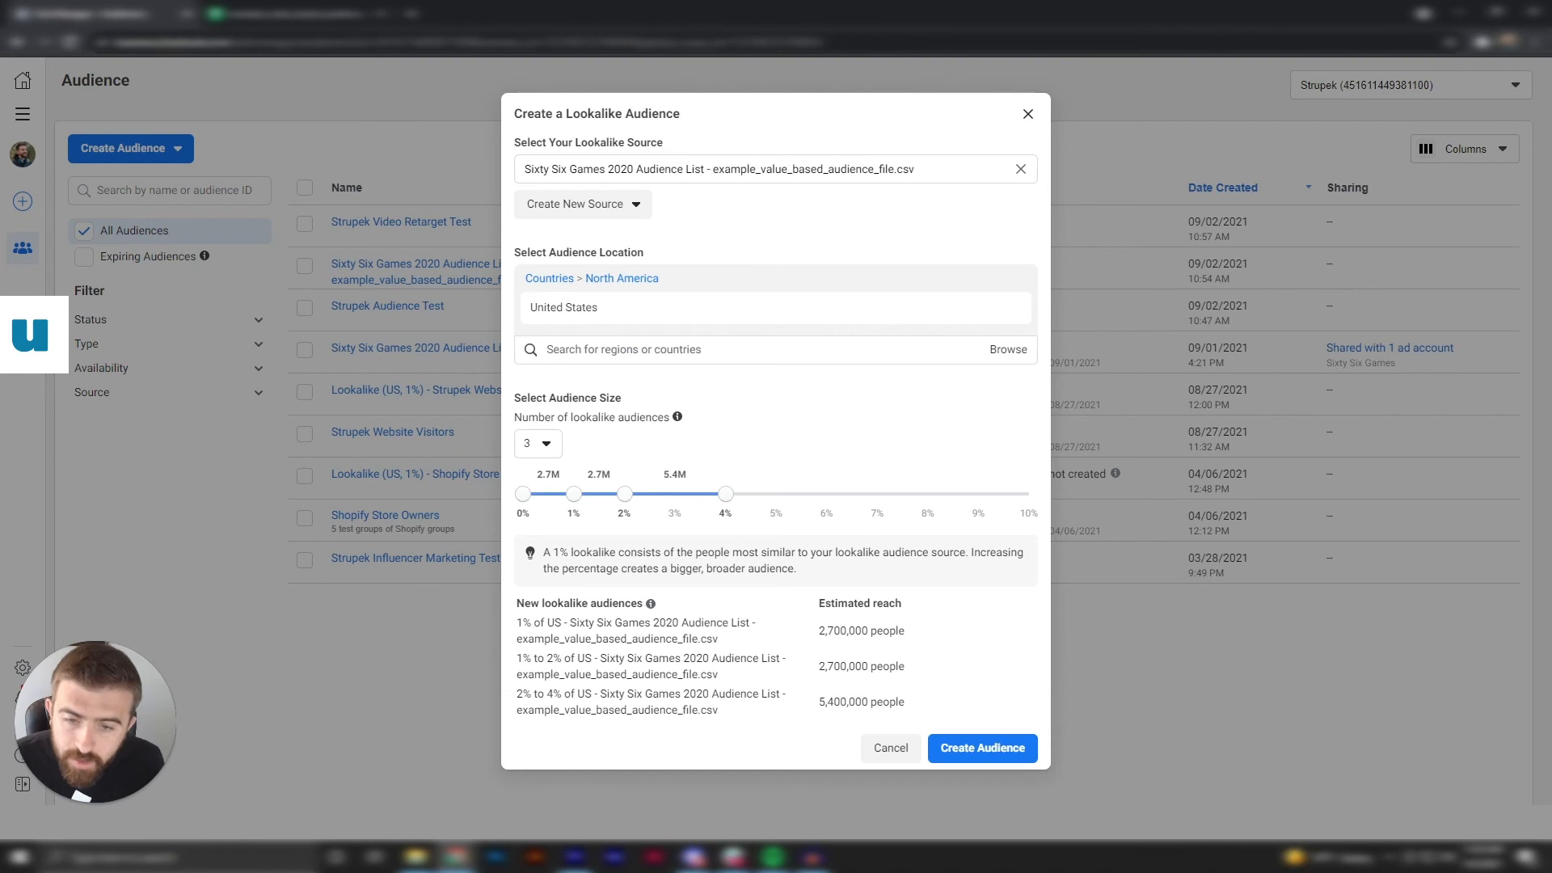
pyautogui.click(543, 449)
pyautogui.click(546, 485)
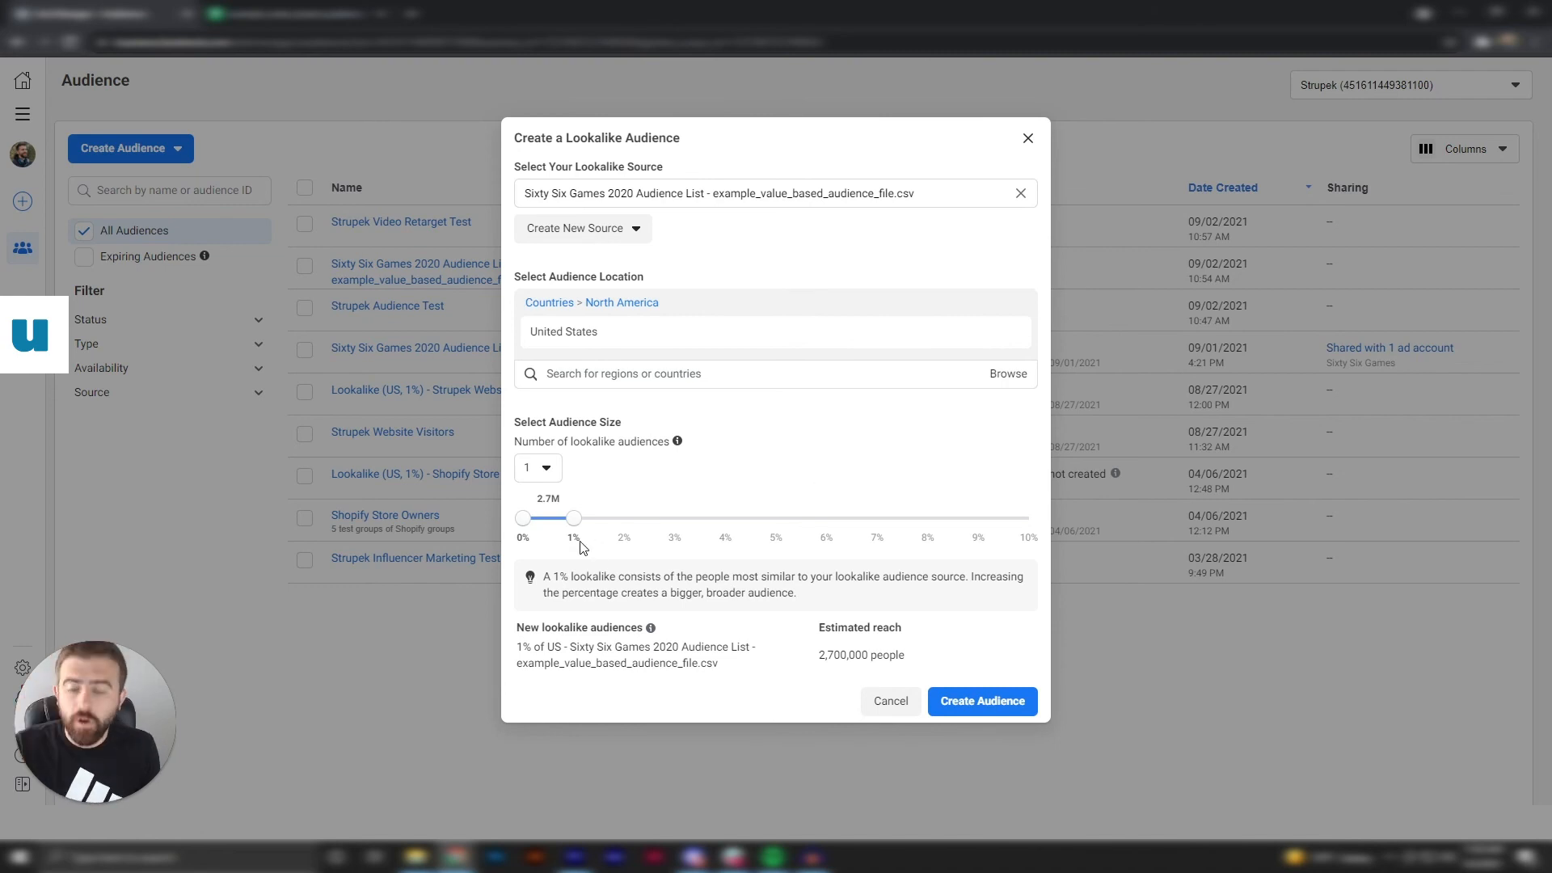
# Create the 1% United States lookalike audience and view the explanation of its populating status in the audience list
pyautogui.click(990, 706)
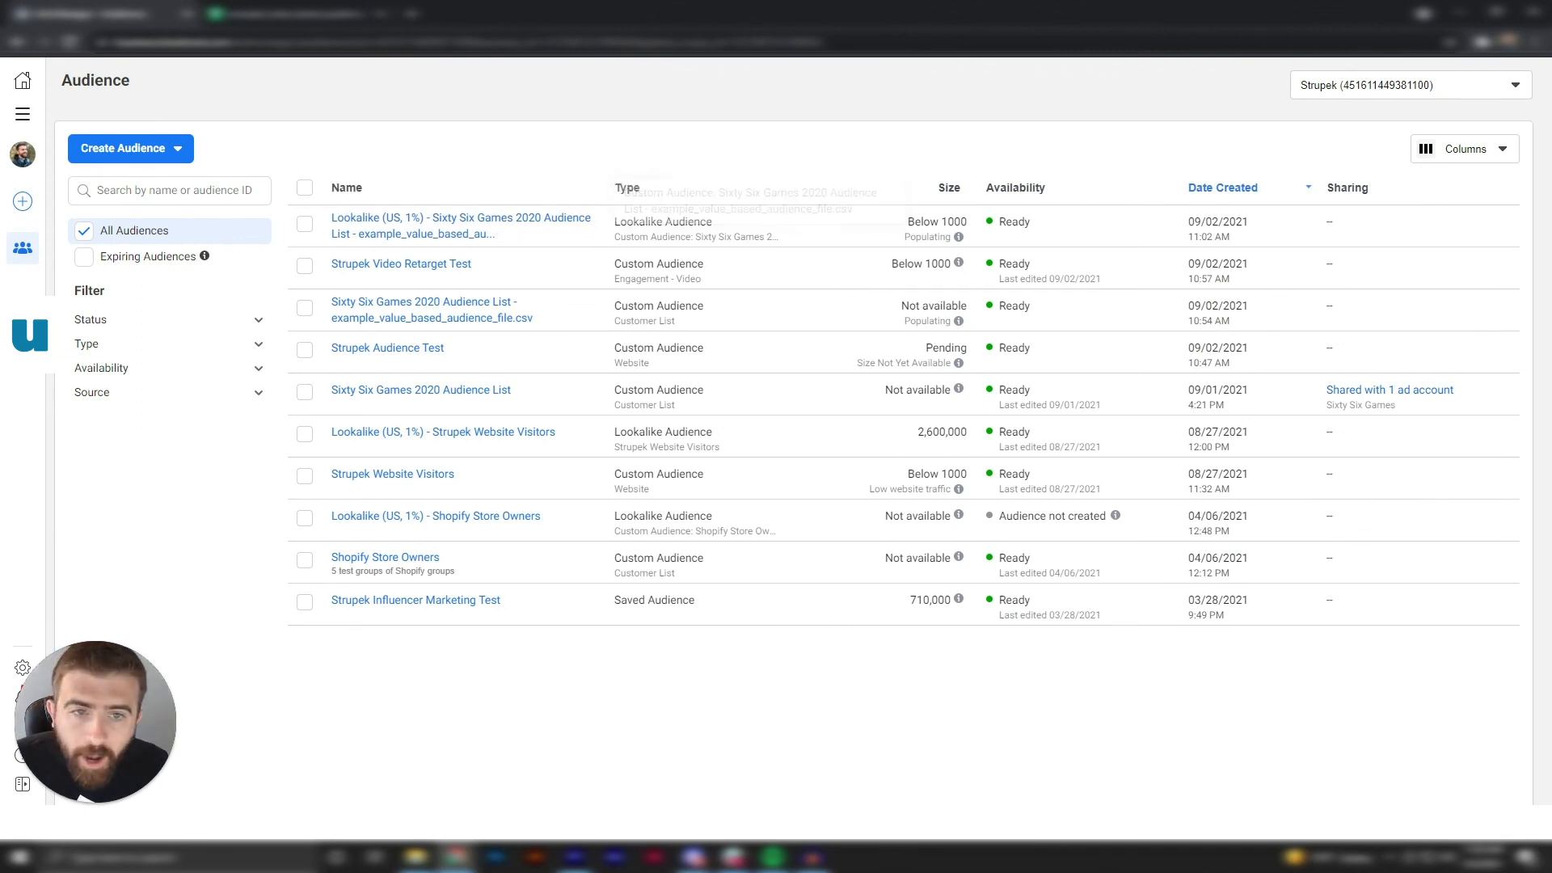
pyautogui.moveTo(960, 240)
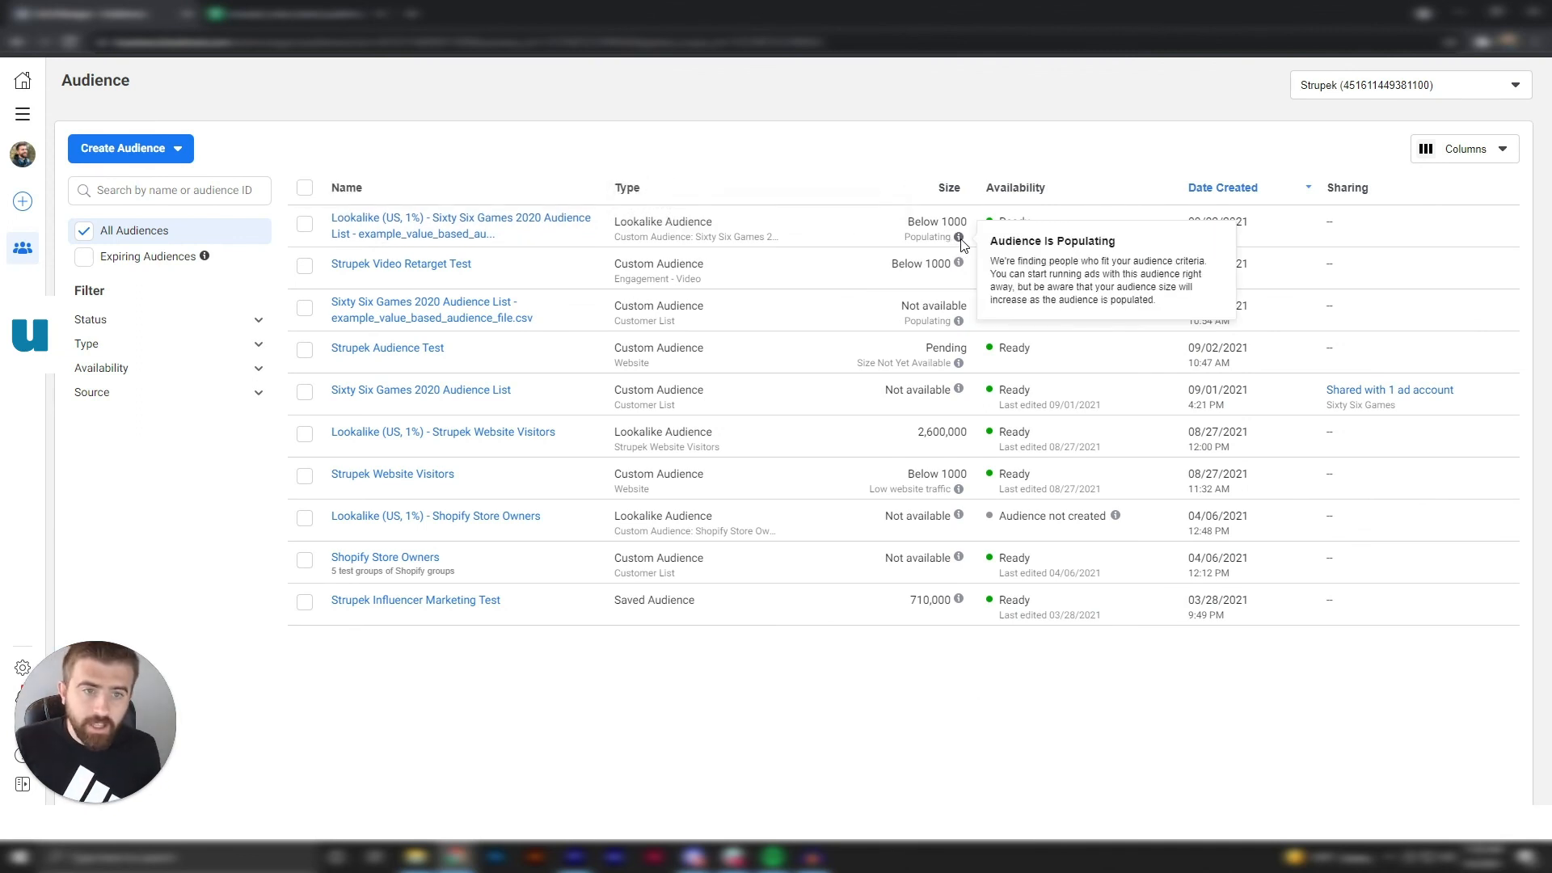